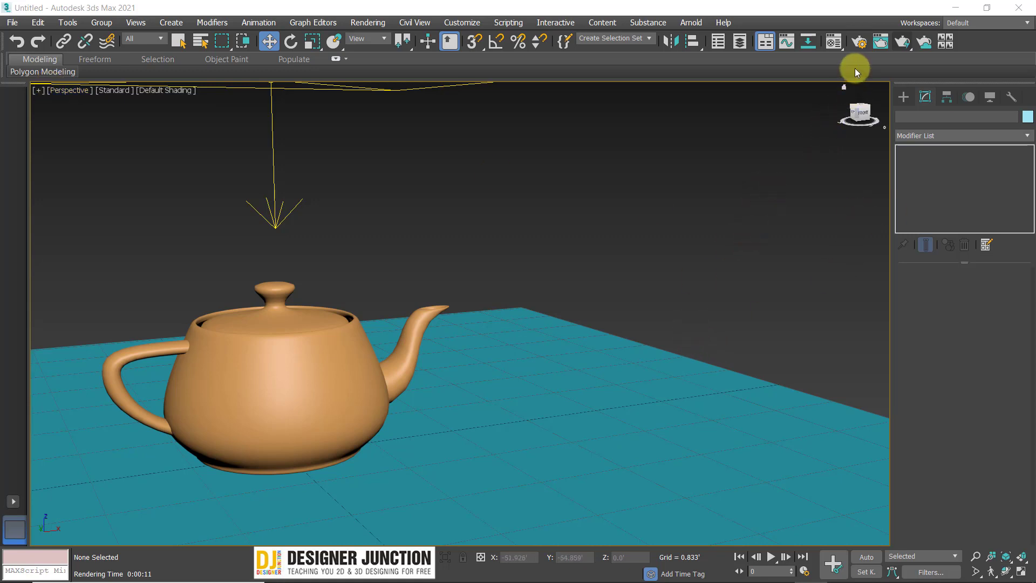
# Open the render settings and switch the renderer to Scanline Renderer.
pyautogui.click(858, 41)
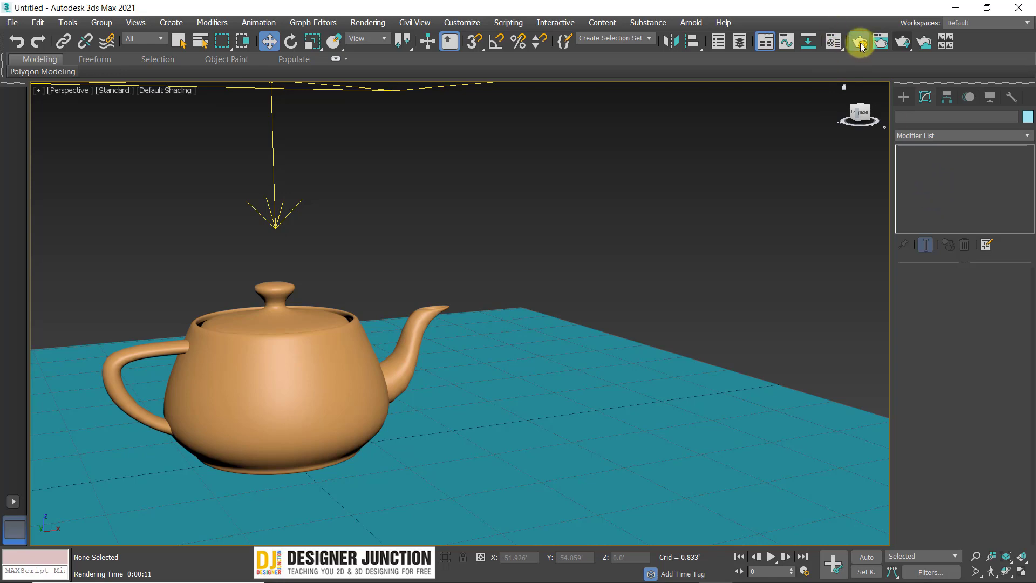
pyautogui.moveTo(544, 43); pyautogui.dragTo(585, 38)
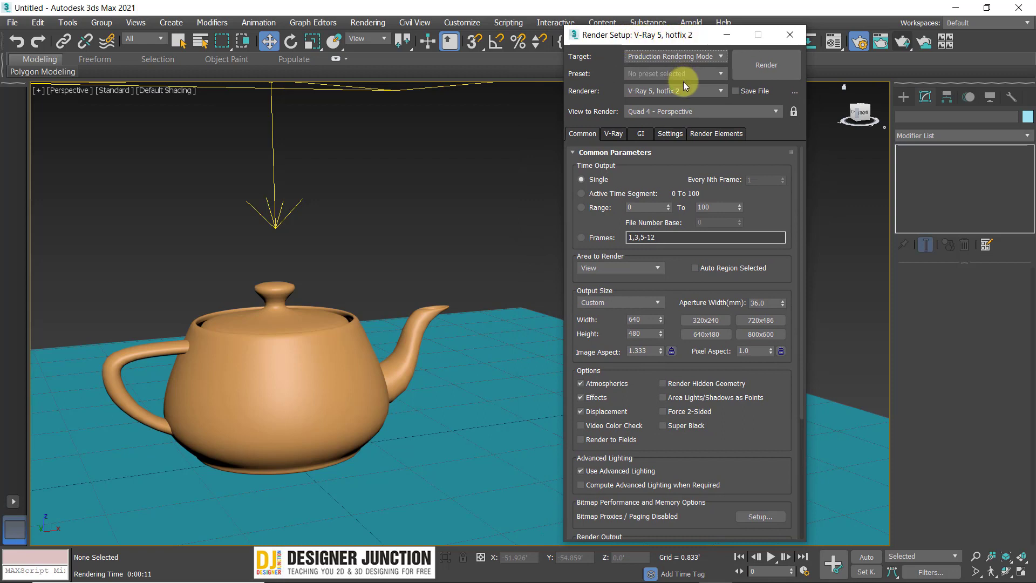
pyautogui.click(666, 92)
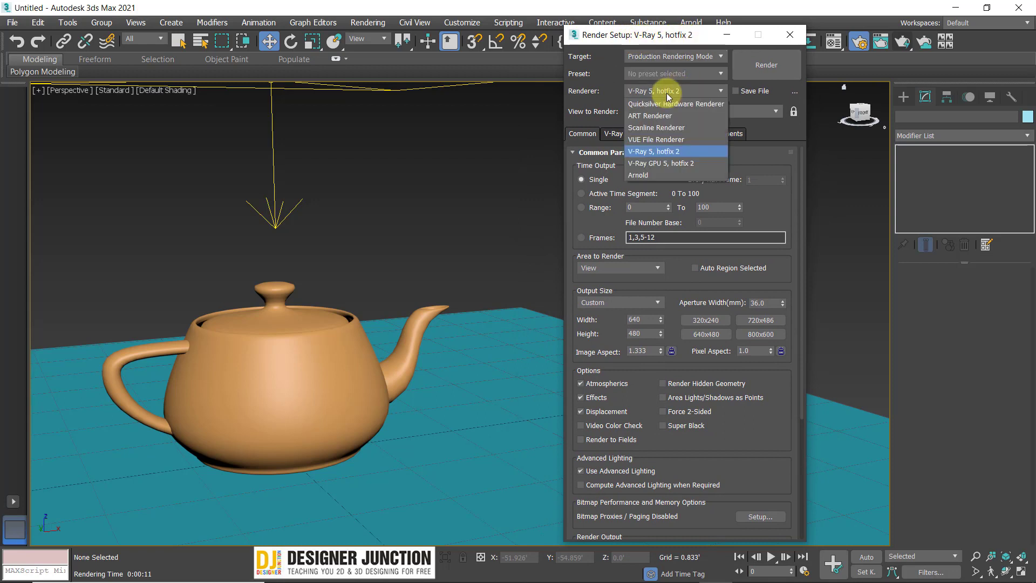
pyautogui.click(657, 128)
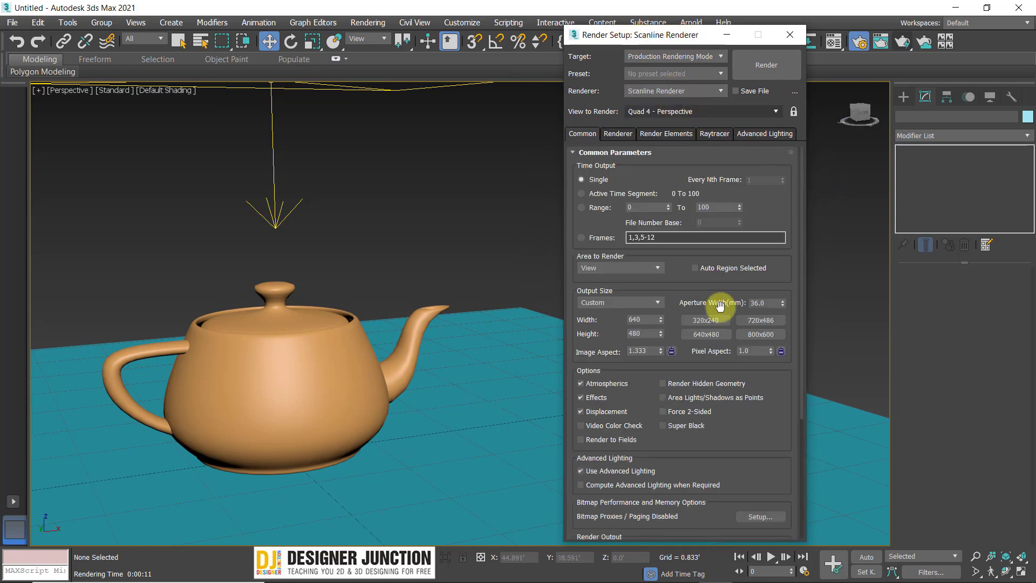
pyautogui.click(636, 92)
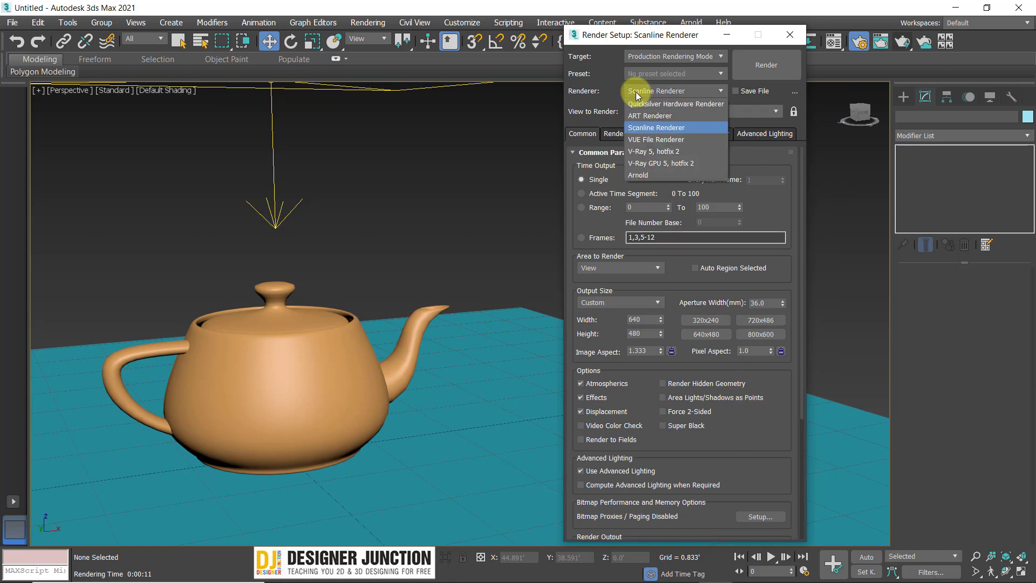
pyautogui.click(636, 91)
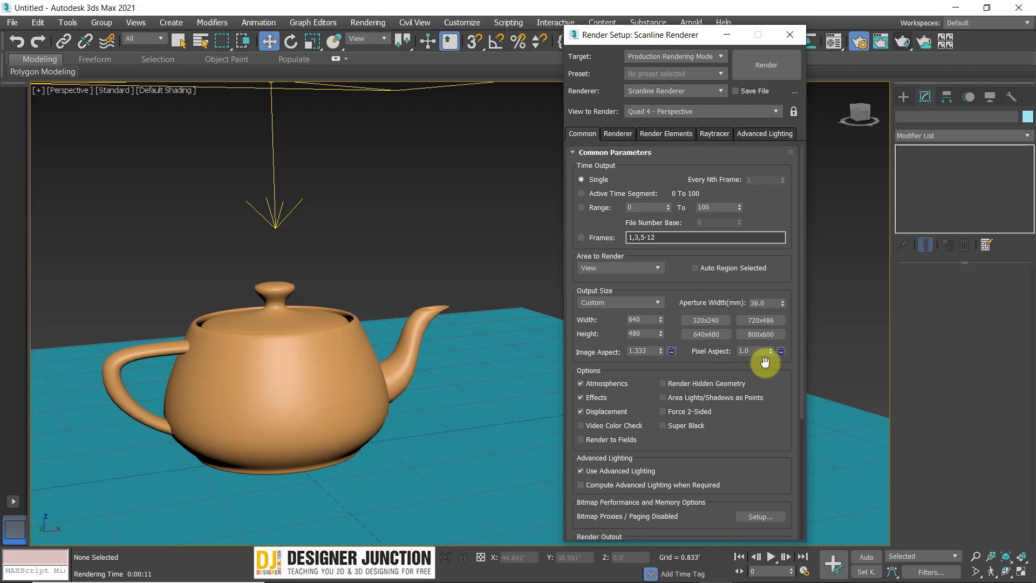
# Set the renderer to V-Ray 5, hotfix 2, with Production Rendering Mode as the target and Quad 4 - Perspective as the view to render.
pyautogui.click(630, 91)
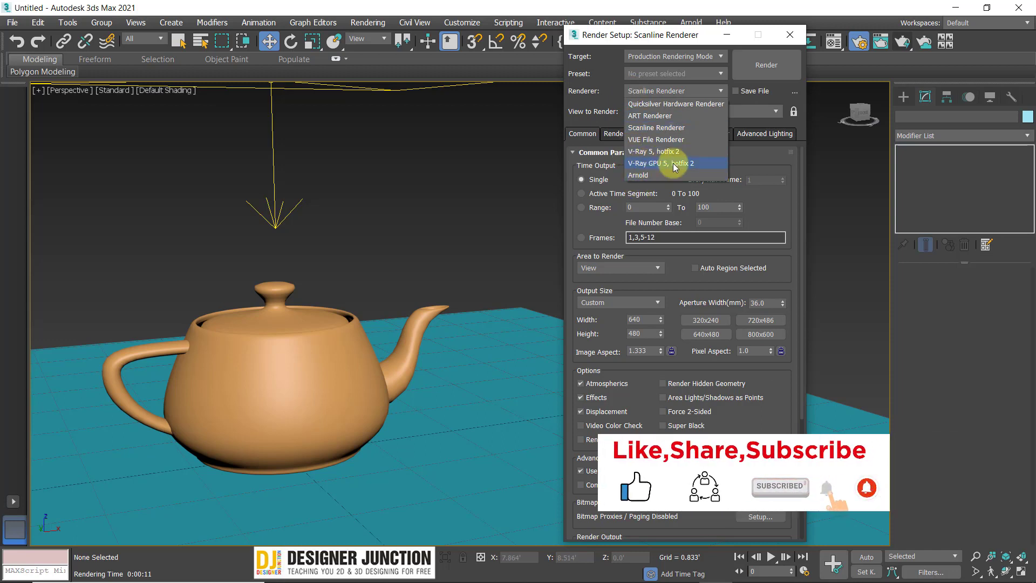
pyautogui.click(639, 153)
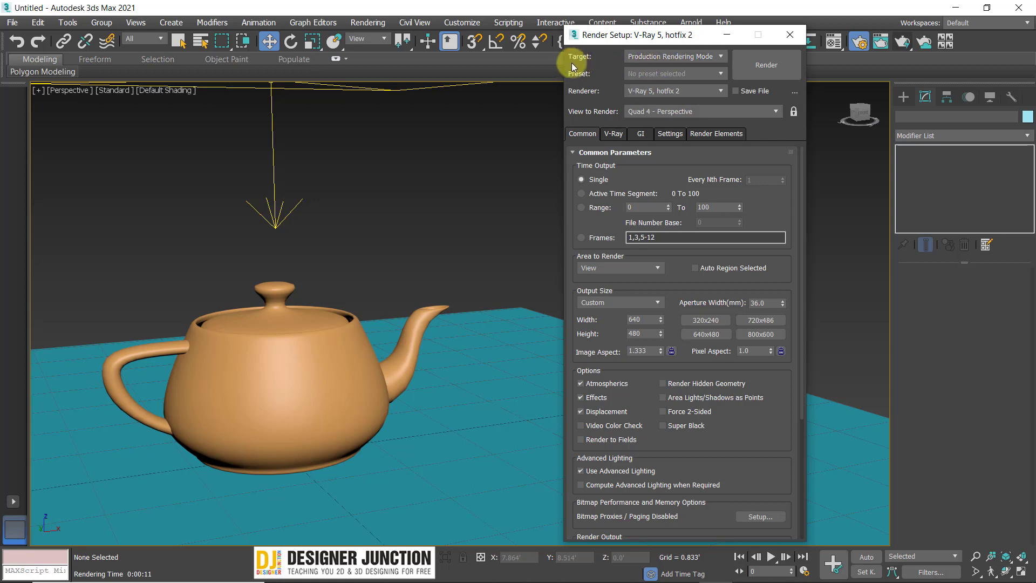
pyautogui.click(708, 59)
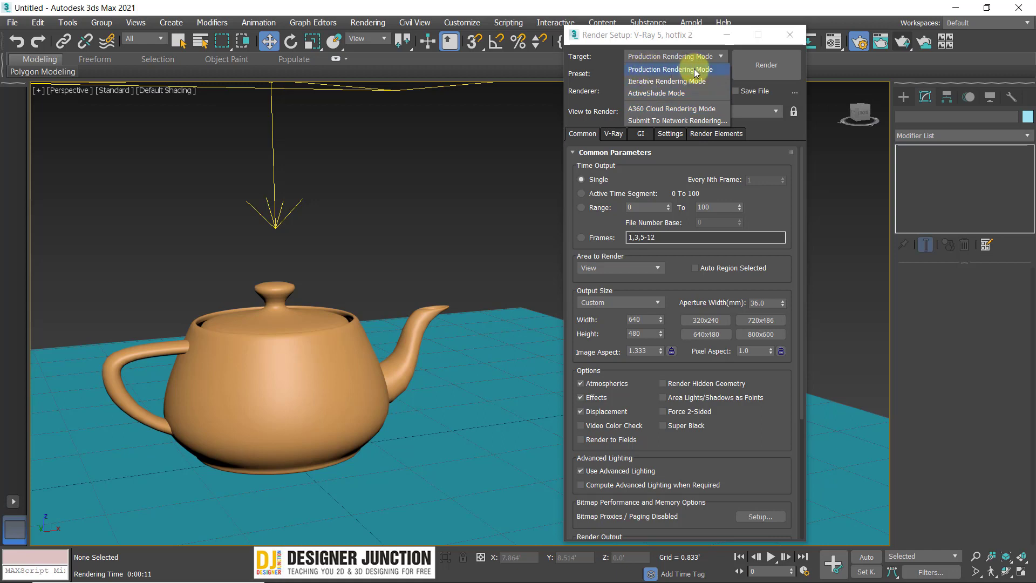
pyautogui.click(696, 72)
pyautogui.click(692, 90)
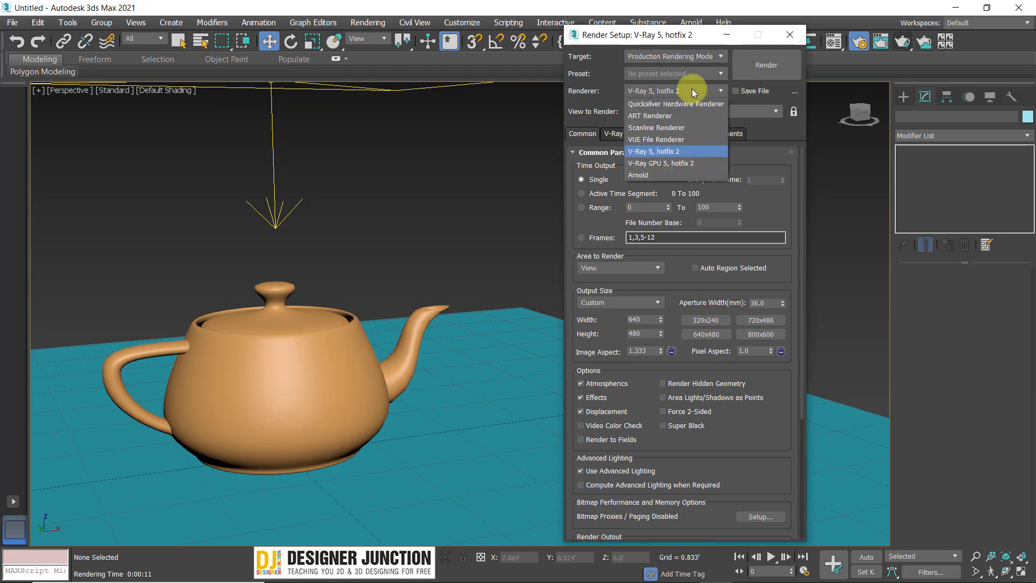
pyautogui.click(646, 151)
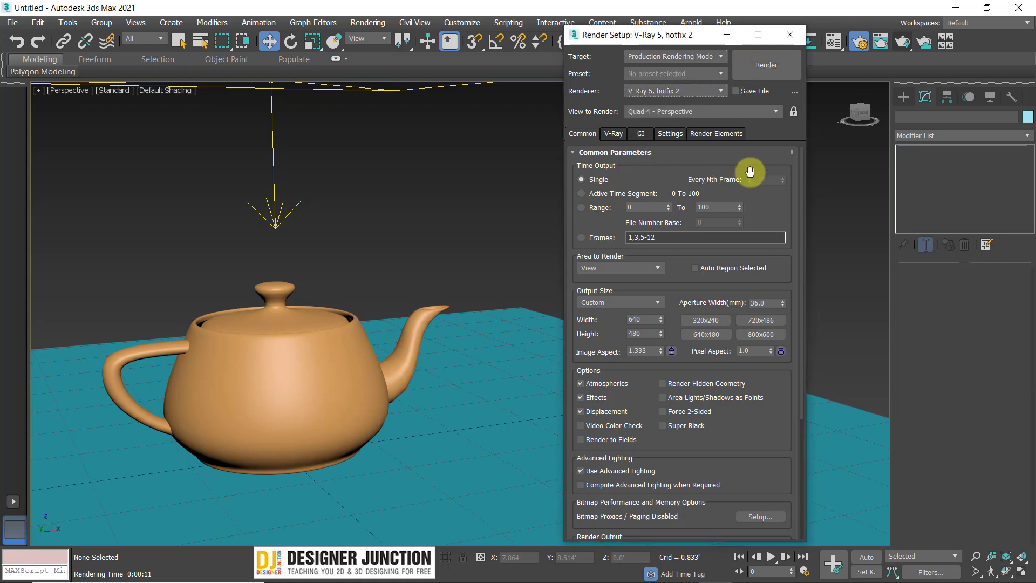
pyautogui.click(705, 110)
pyautogui.click(696, 123)
# Set the render time output to Range and display the Time Slider in the interface.
pyautogui.click(579, 208)
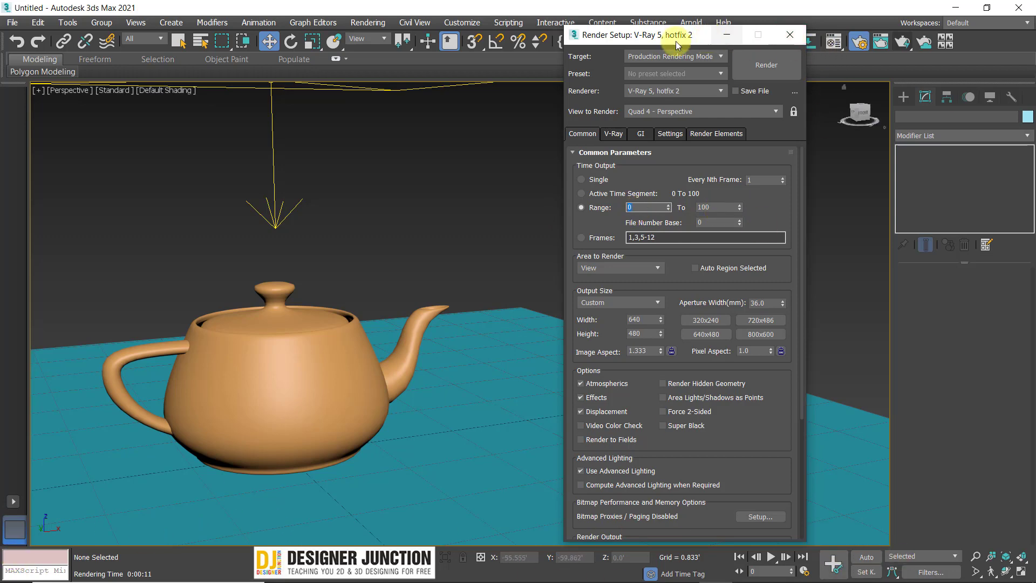
pyautogui.moveTo(675, 41); pyautogui.dragTo(533, 41)
pyautogui.rightClick(812, 20)
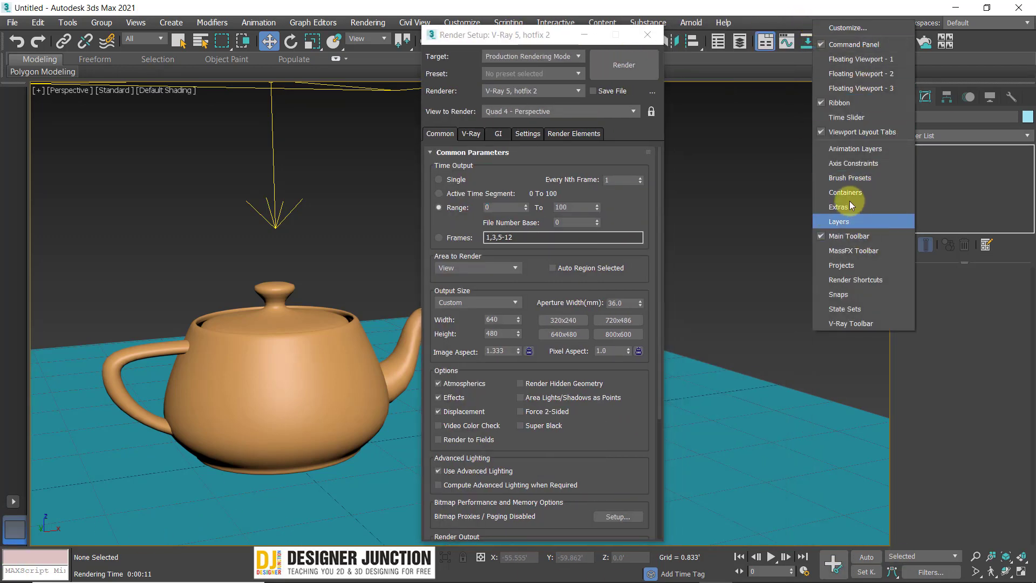
pyautogui.click(839, 118)
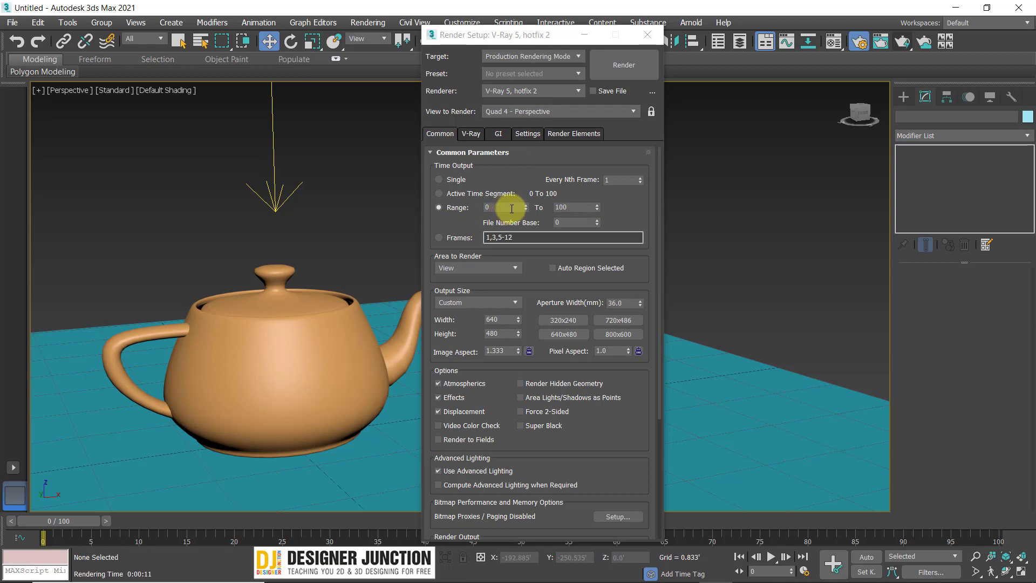
# Set the render time output to a Single frame.
pyautogui.doubleClick(567, 210)
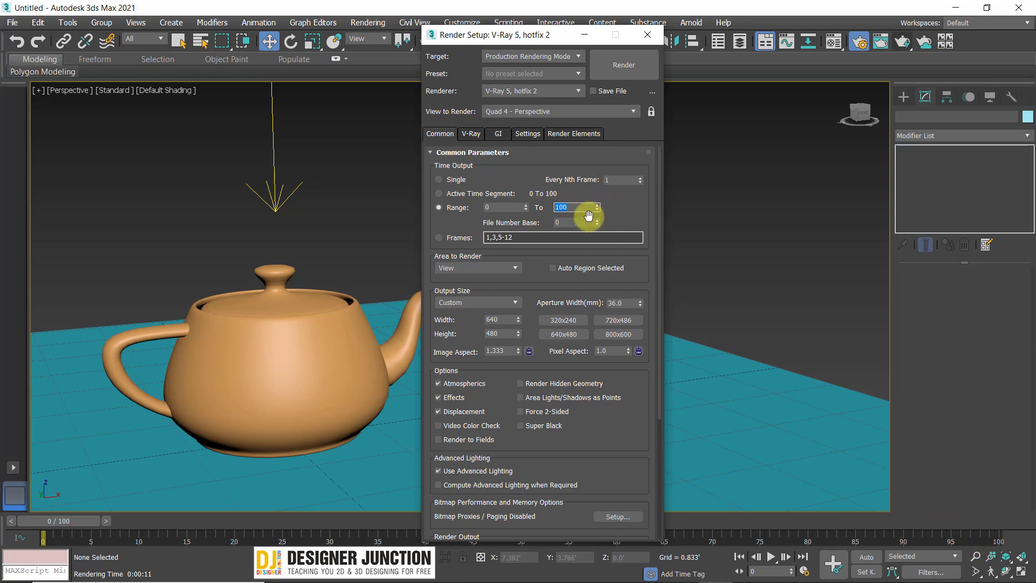
pyautogui.click(441, 180)
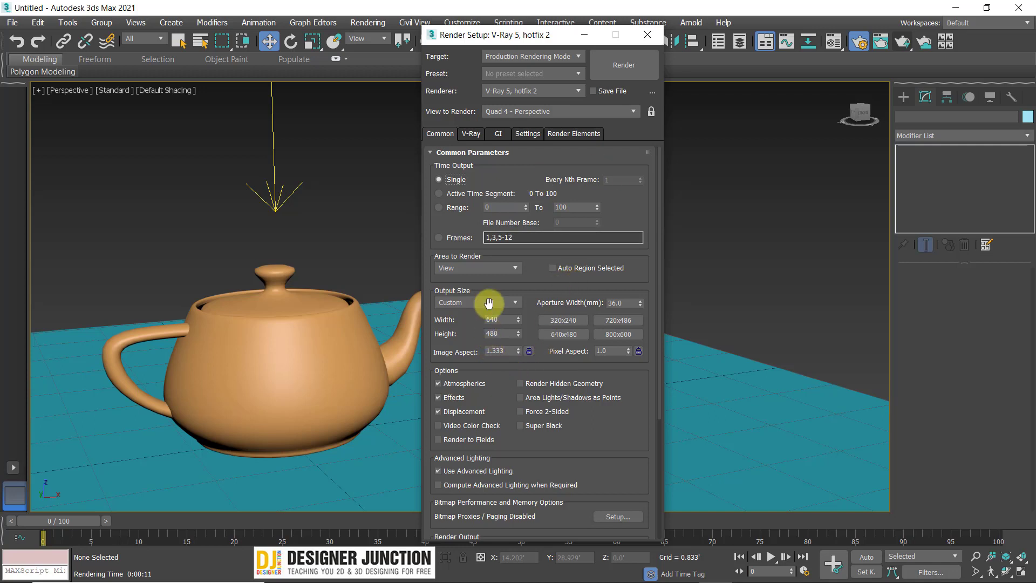
# Set the area to render to Region and shrink the region rectangle to fit around the teapot's lid.
pyautogui.click(483, 269)
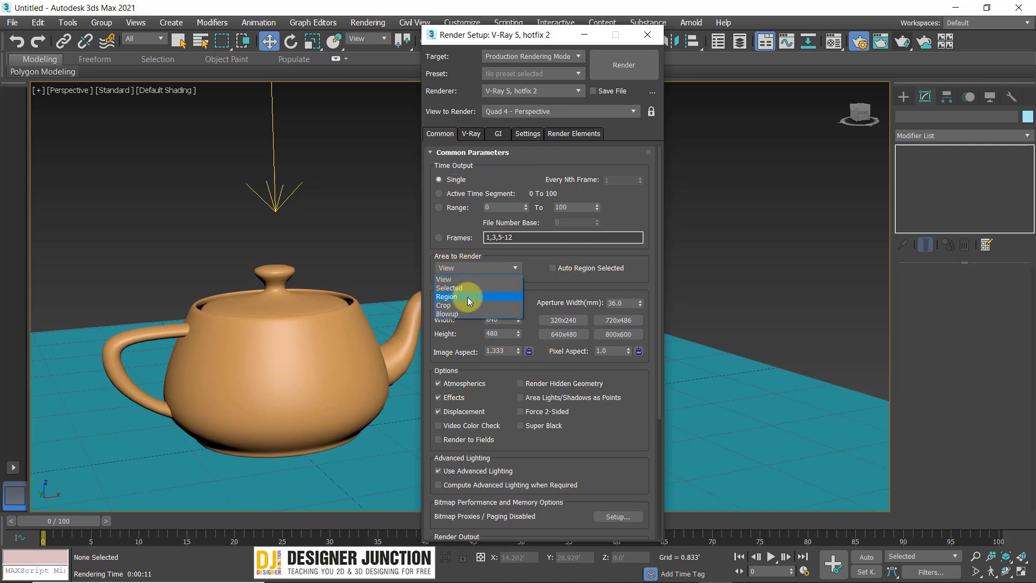
pyautogui.click(612, 31)
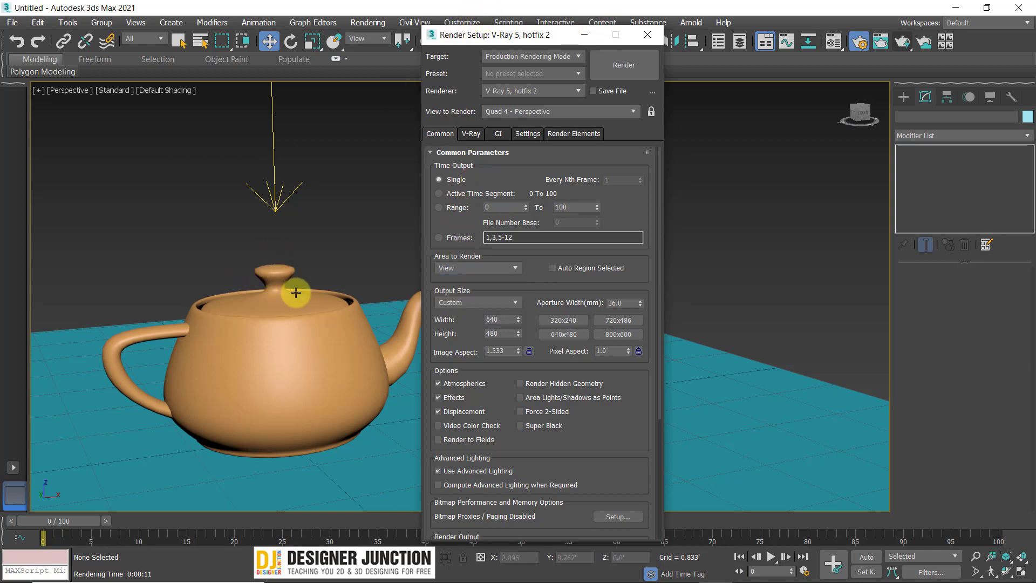
pyautogui.click(458, 268)
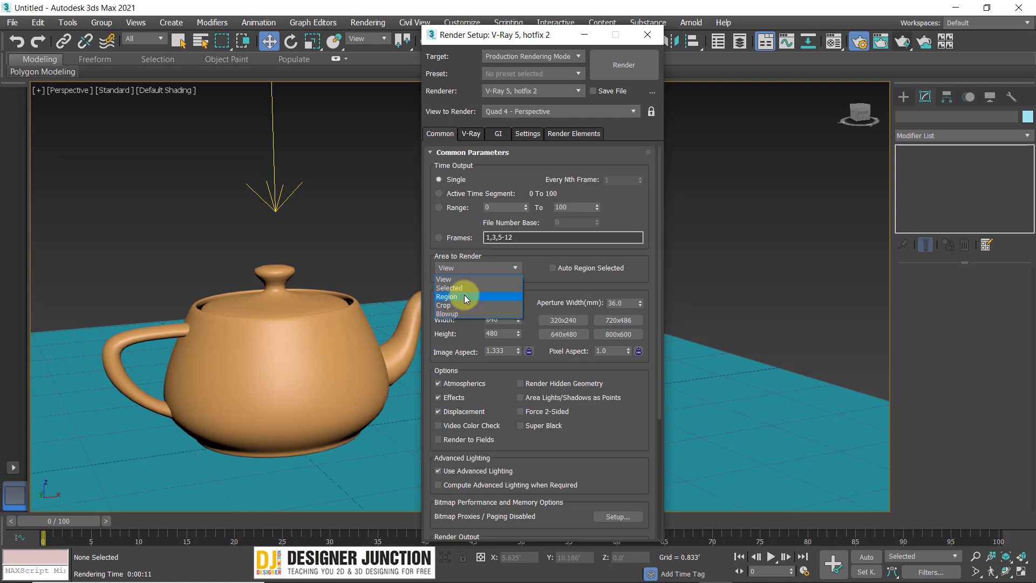
pyautogui.click(466, 299)
pyautogui.moveTo(453, 33); pyautogui.dragTo(817, 44)
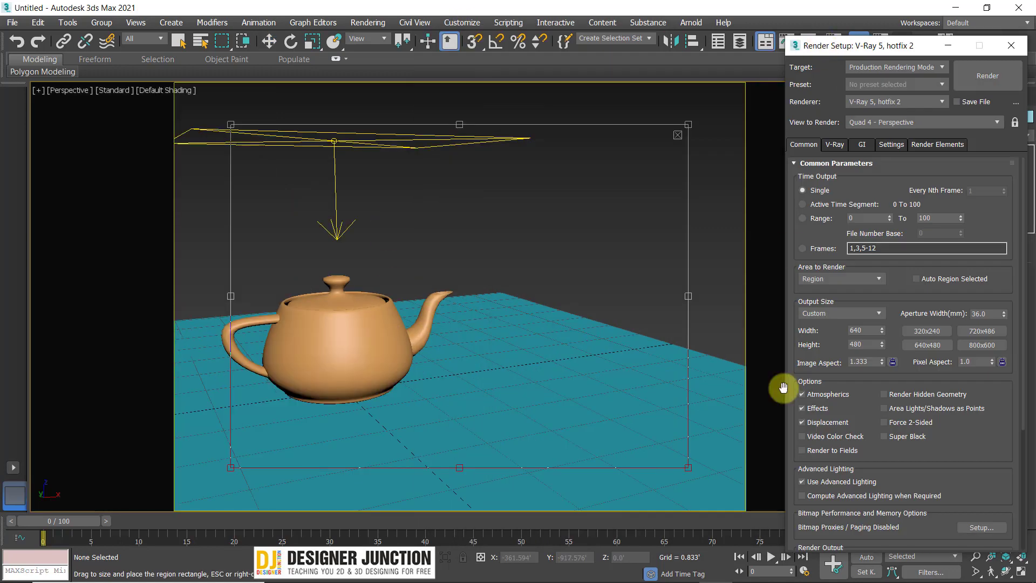
pyautogui.moveTo(687, 468); pyautogui.dragTo(365, 294)
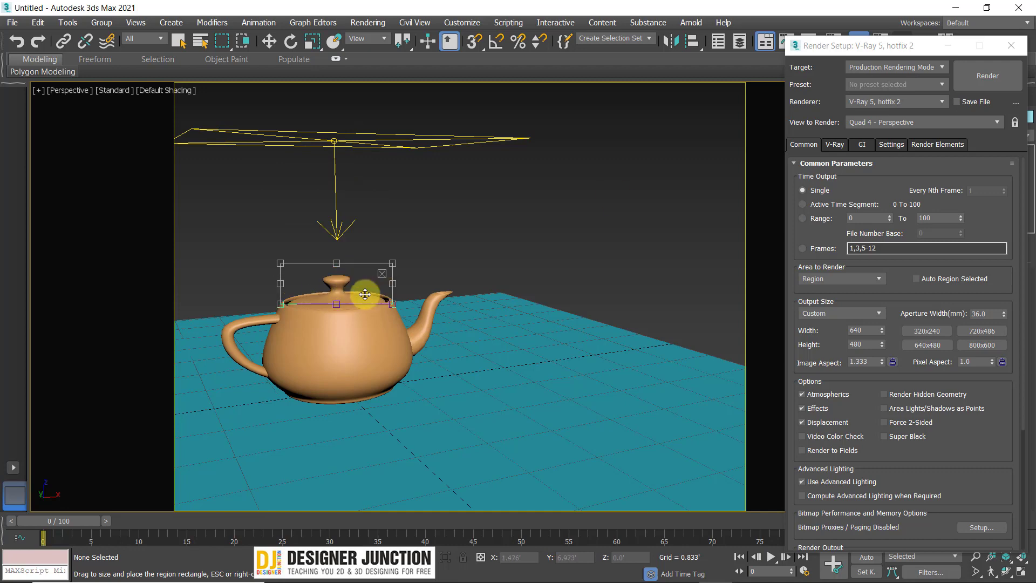
# Render the region around the teapot's lid to check the result, then close the V-Ray Frame Buffer.
pyautogui.moveTo(812, 43); pyautogui.dragTo(629, 91)
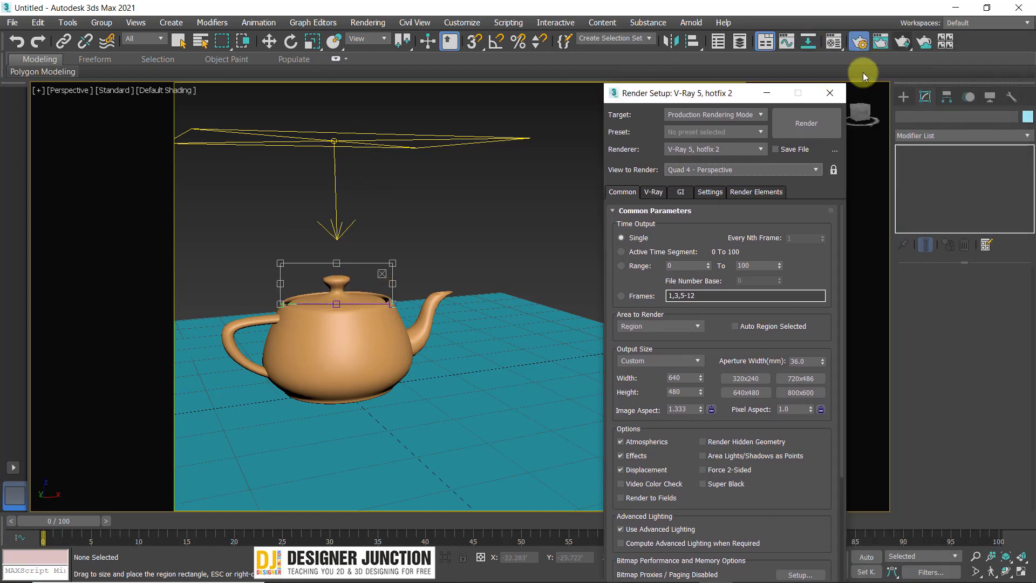
pyautogui.click(904, 42)
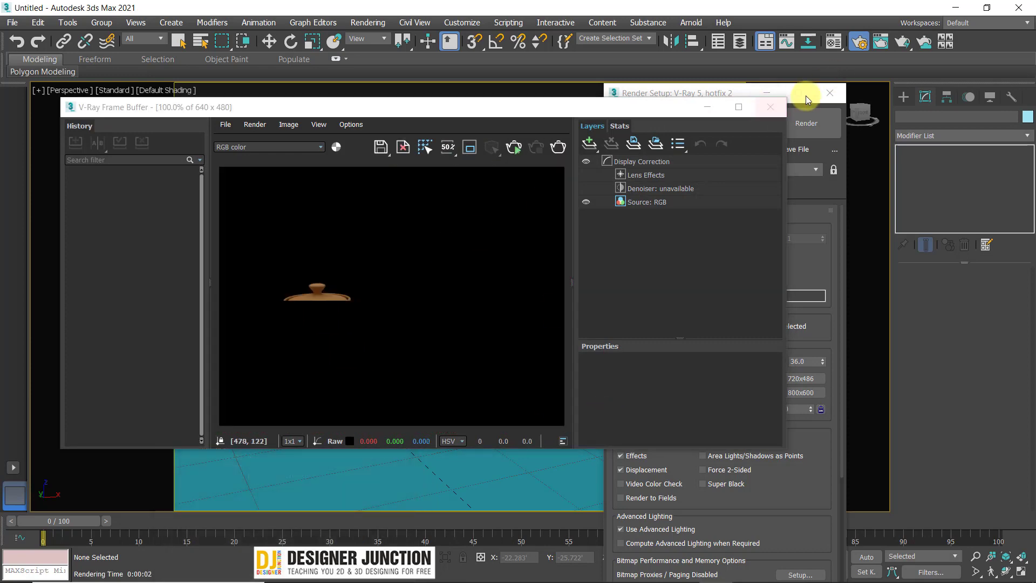
pyautogui.click(771, 107)
# Set the area to render back to View and check the other area options.
pyautogui.click(643, 325)
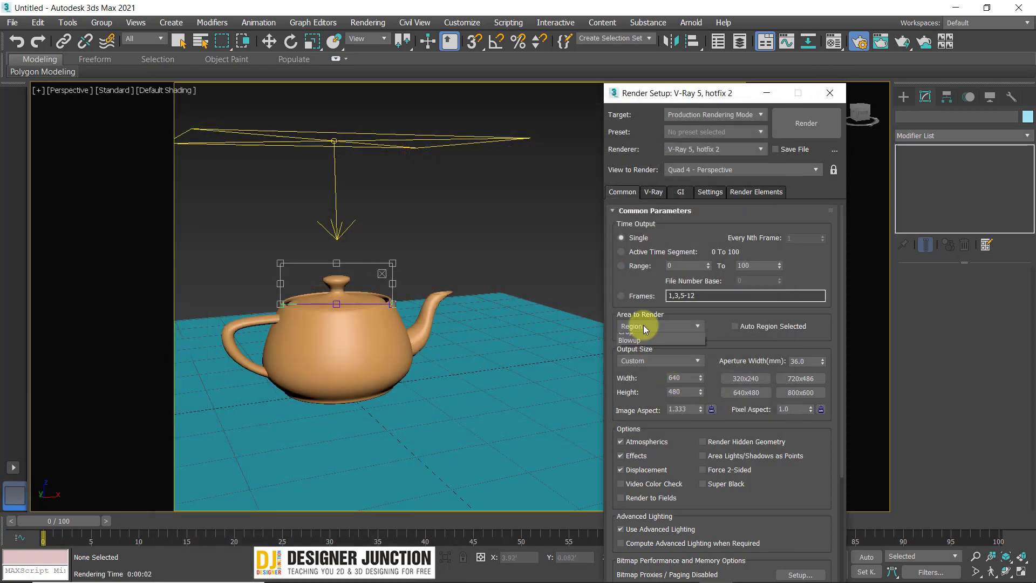
pyautogui.click(650, 327)
pyautogui.click(654, 333)
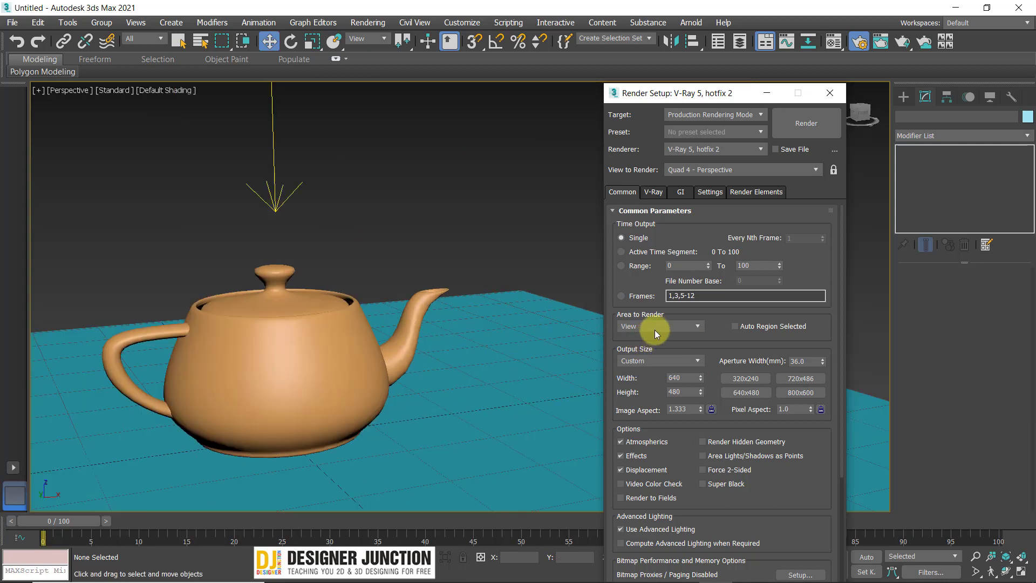
pyautogui.click(671, 328)
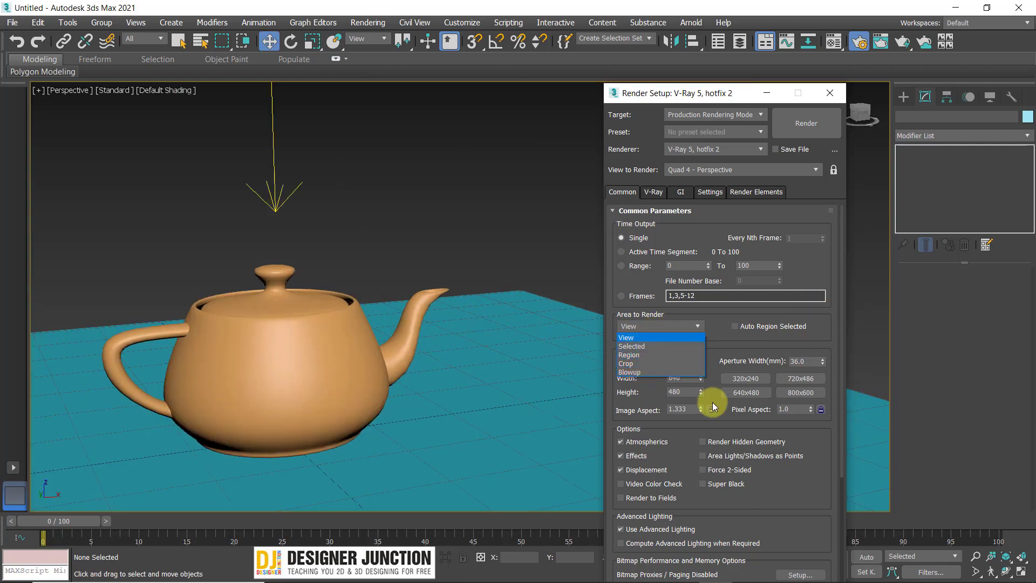
pyautogui.click(839, 286)
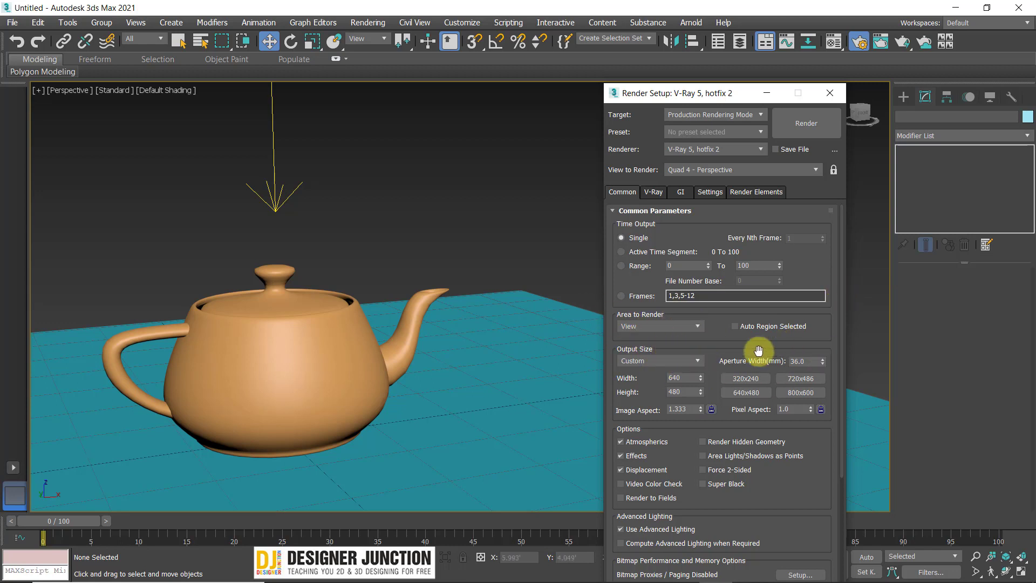
# Set the render output size preset to HDTV (video), giving 1920 x 1080.
pyautogui.click(647, 362)
pyautogui.click(647, 362)
pyautogui.click(651, 360)
pyautogui.click(626, 92)
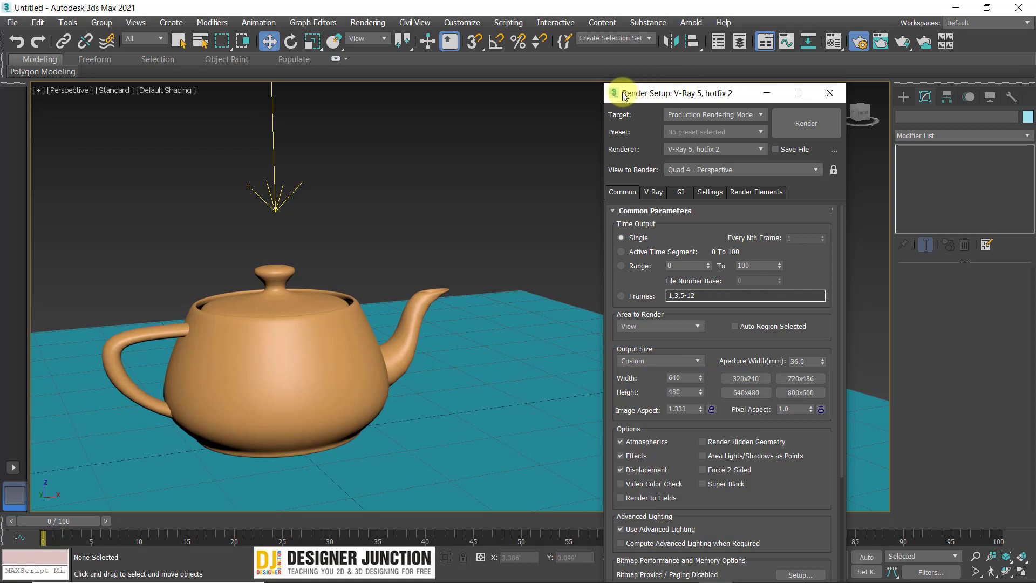
pyautogui.moveTo(625, 93); pyautogui.dragTo(616, 48)
pyautogui.click(664, 320)
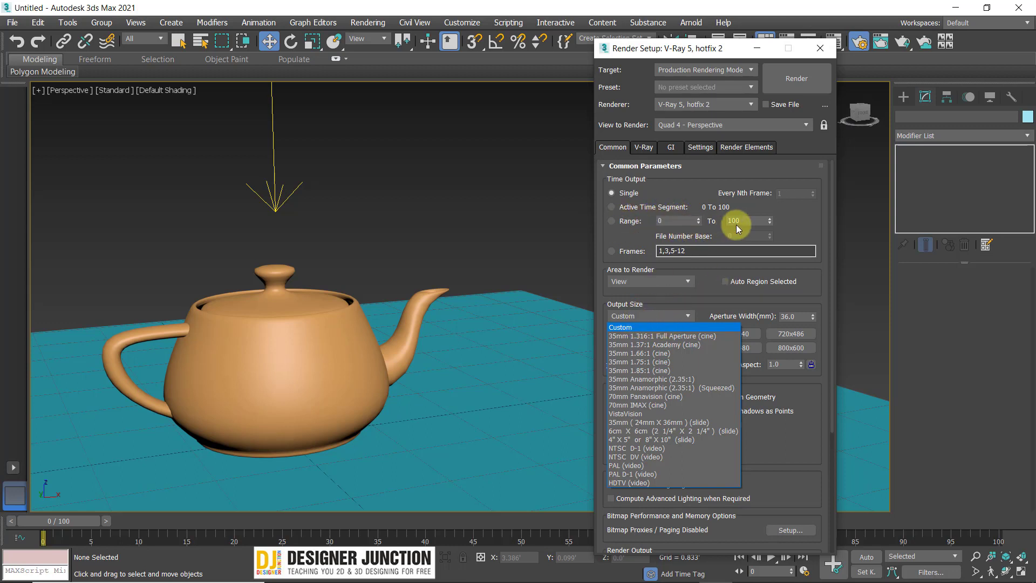
pyautogui.click(656, 314)
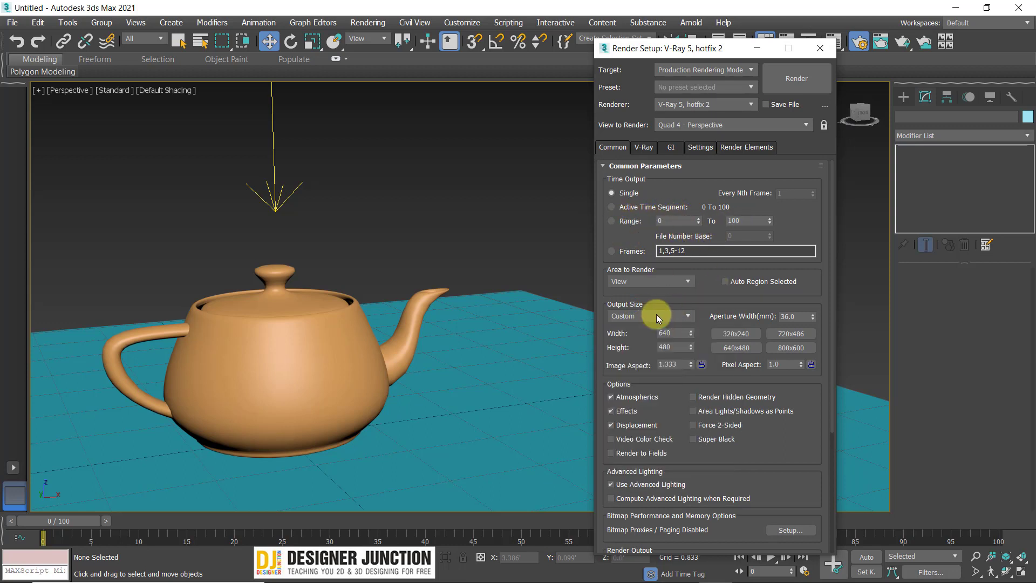
pyautogui.click(656, 314)
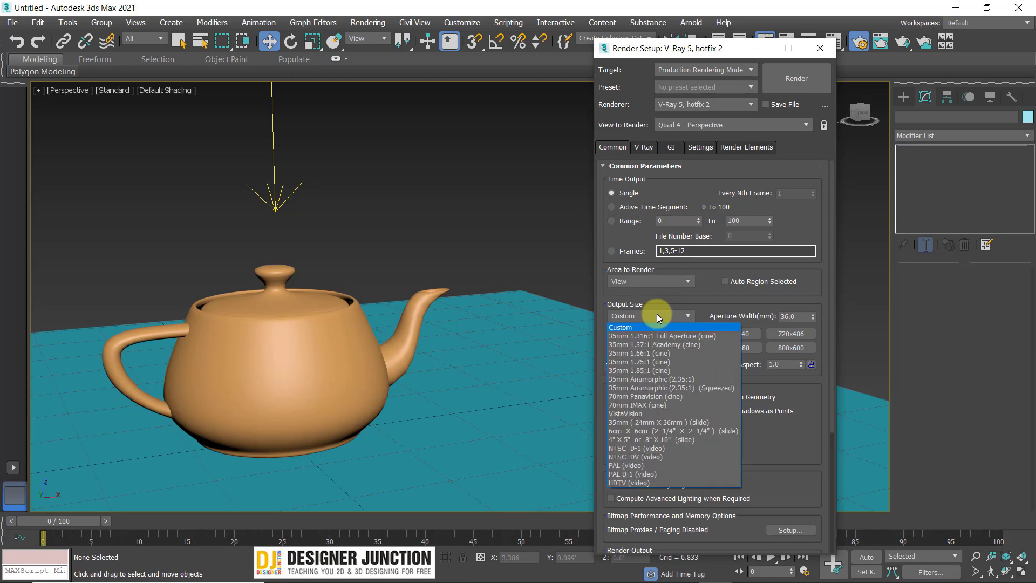
pyautogui.click(638, 484)
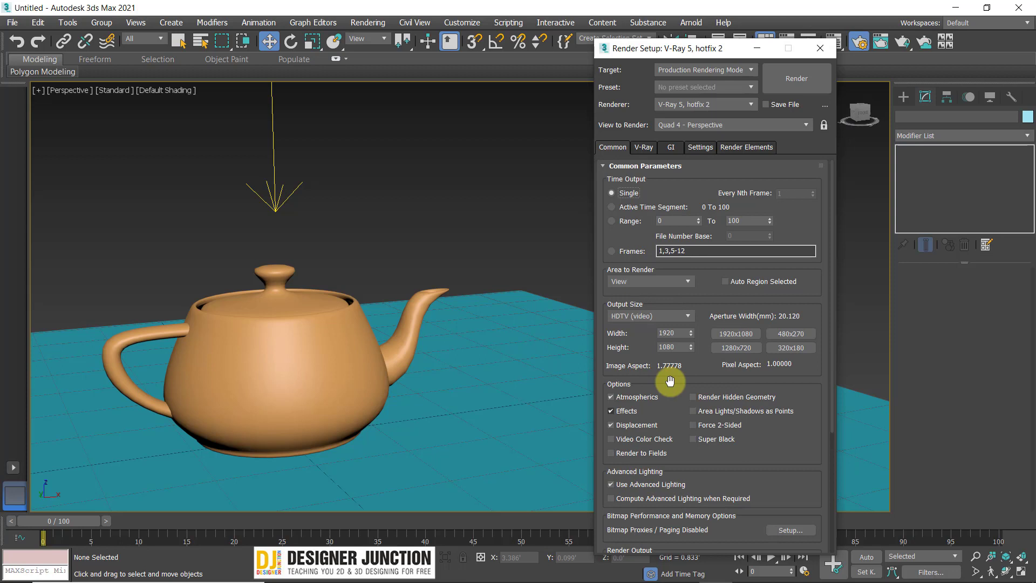
pyautogui.click(668, 314)
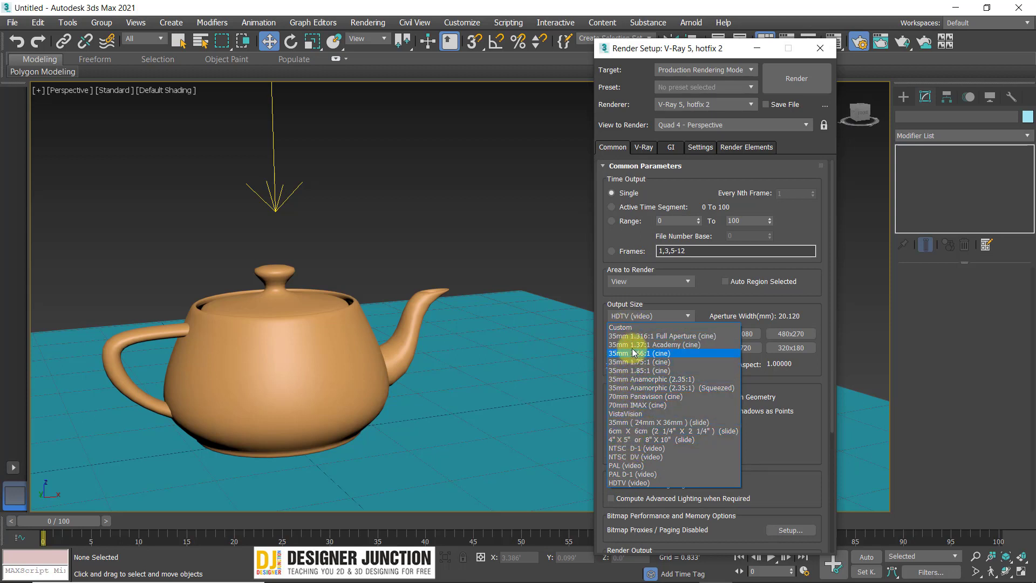
pyautogui.click(626, 482)
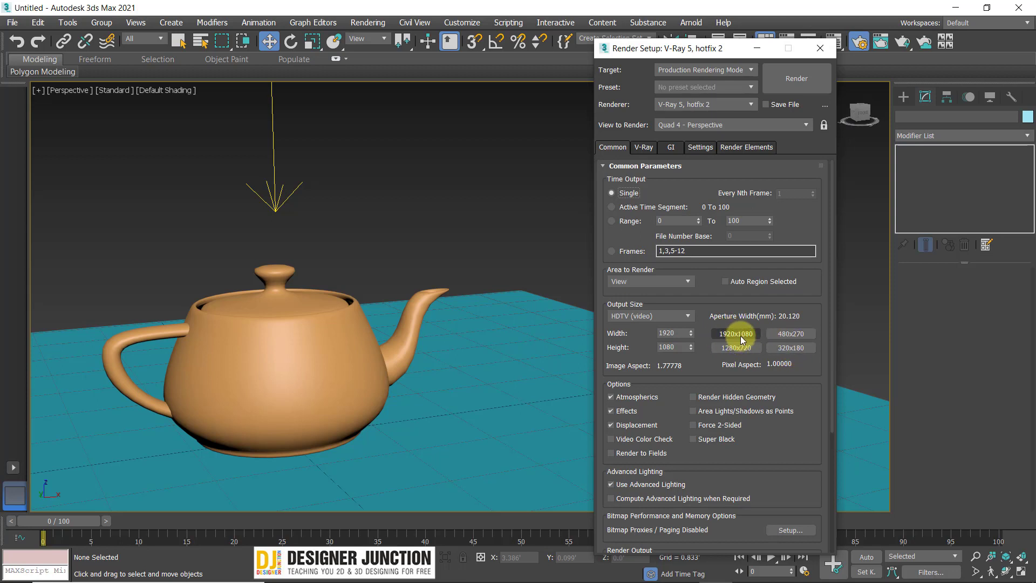
# Switch the output size preset to Custom and check its editable width and height values.
pyautogui.click(635, 316)
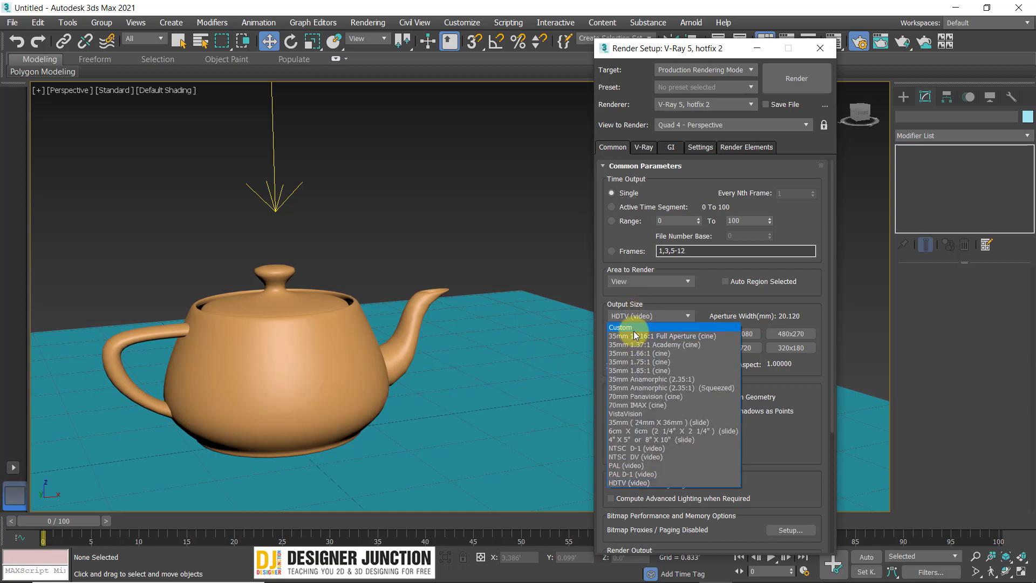
pyautogui.click(635, 328)
pyautogui.doubleClick(667, 334)
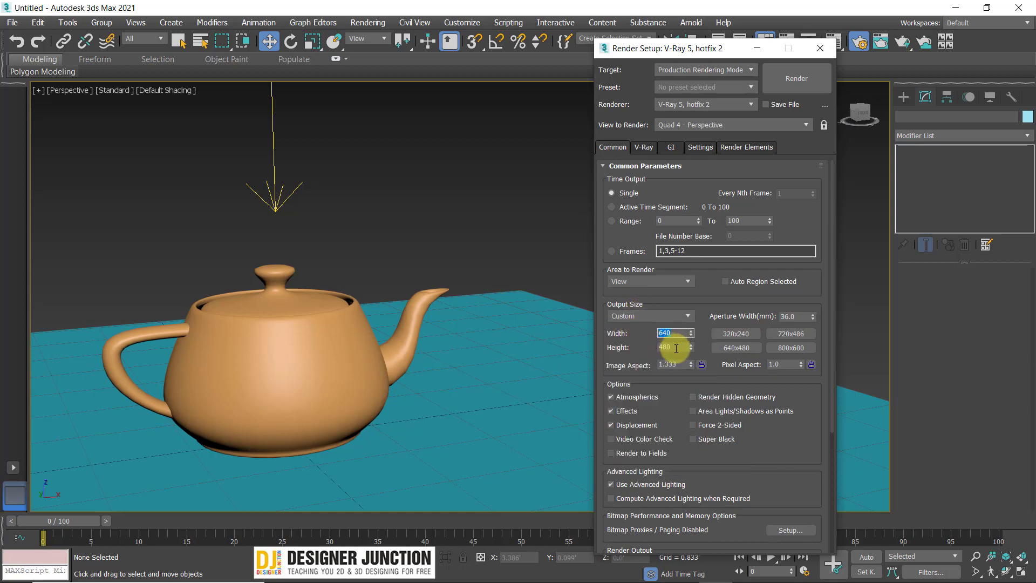
pyautogui.doubleClick(676, 348)
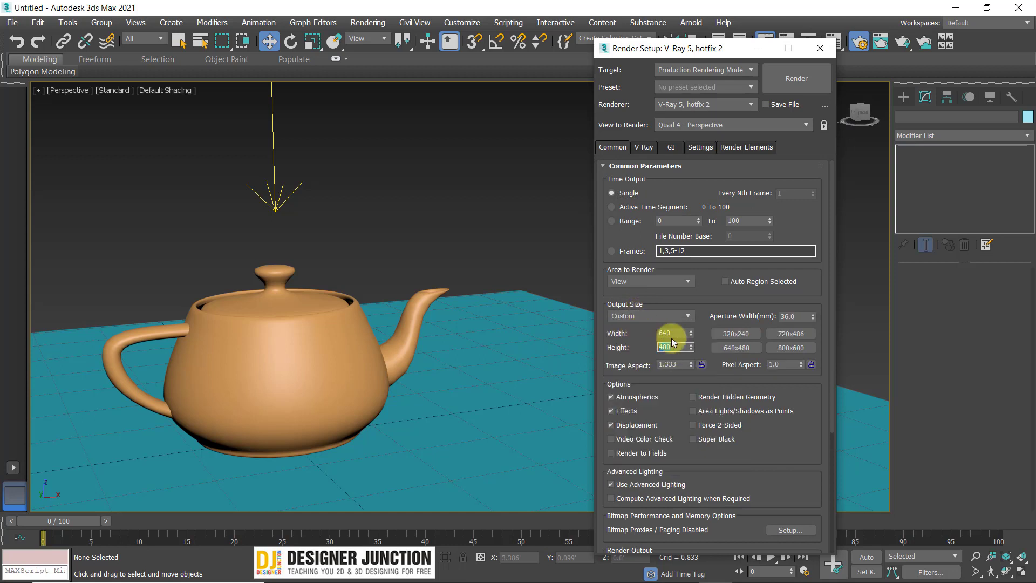
pyautogui.click(647, 316)
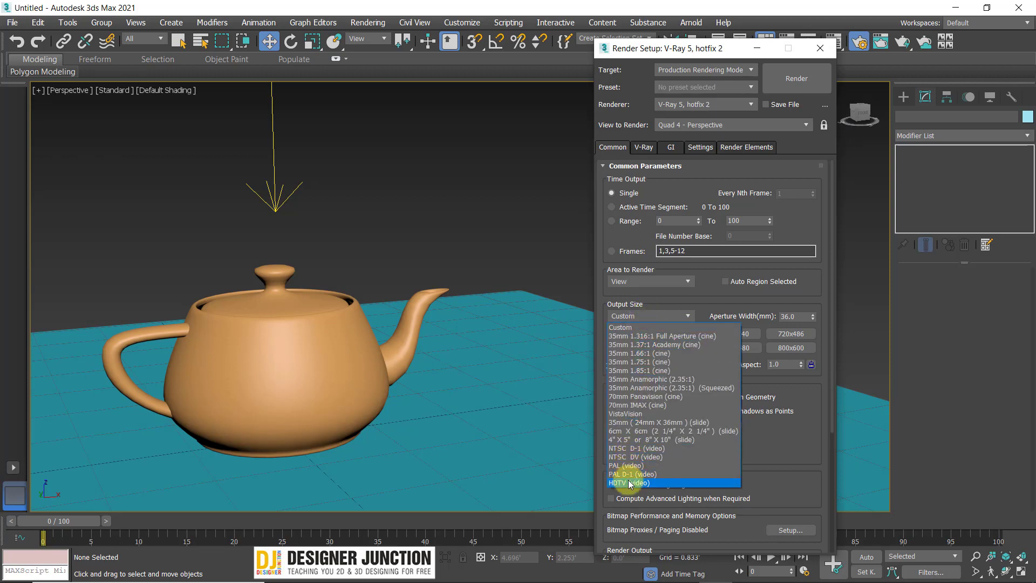
pyautogui.click(626, 475)
pyautogui.click(663, 313)
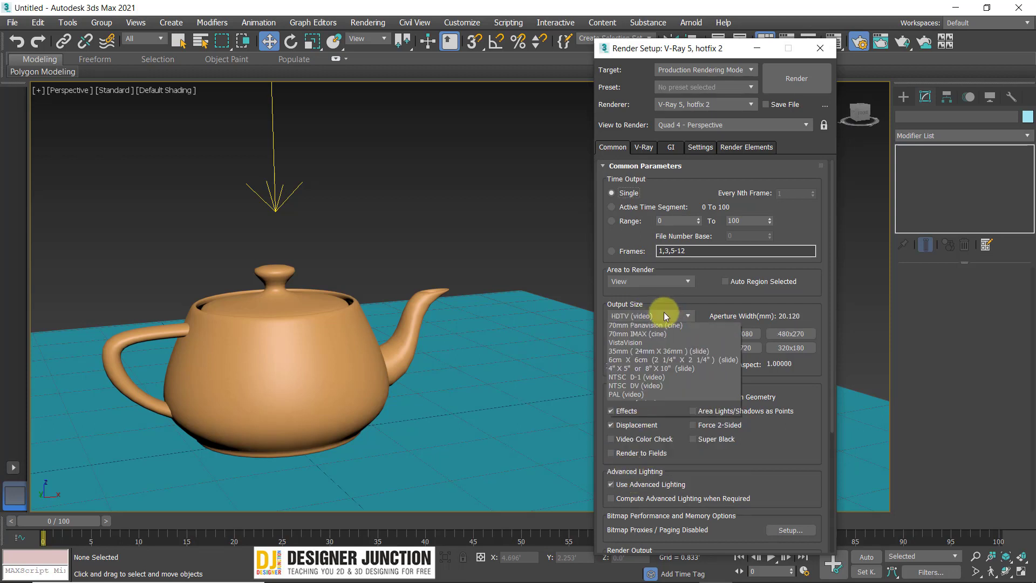
pyautogui.click(654, 326)
pyautogui.doubleClick(669, 333)
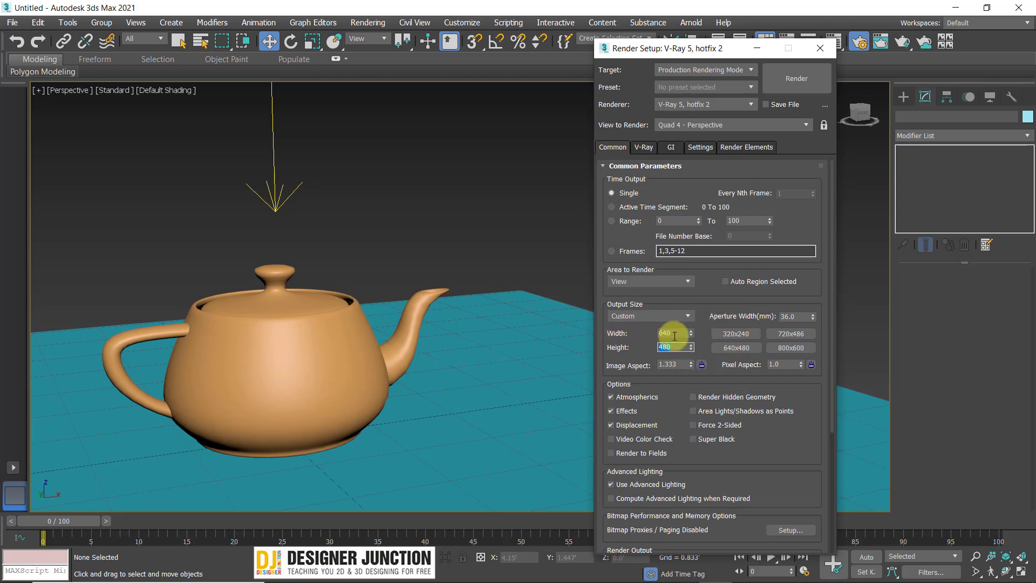
pyautogui.click(638, 315)
pyautogui.click(638, 316)
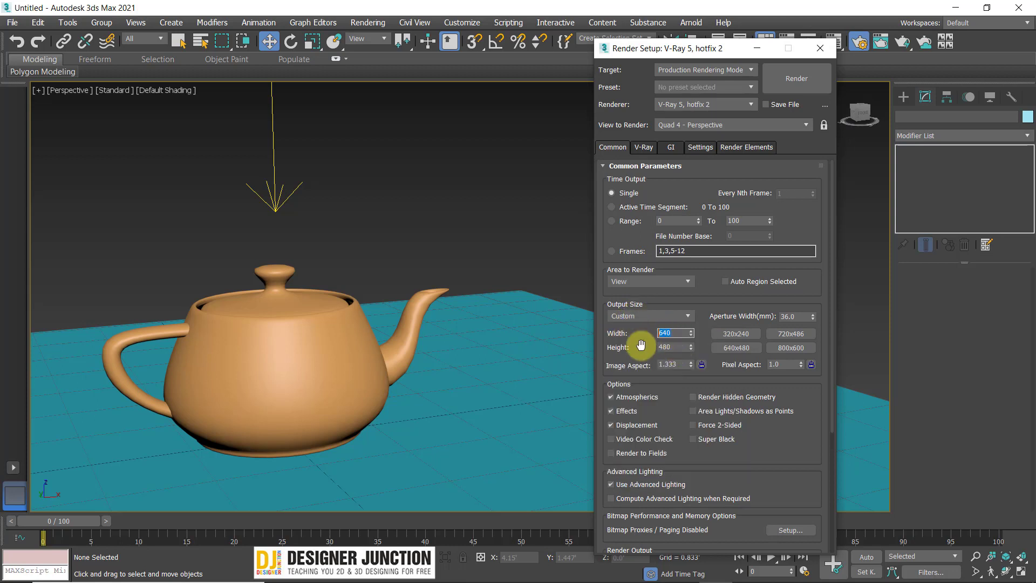
pyautogui.doubleClick(666, 347)
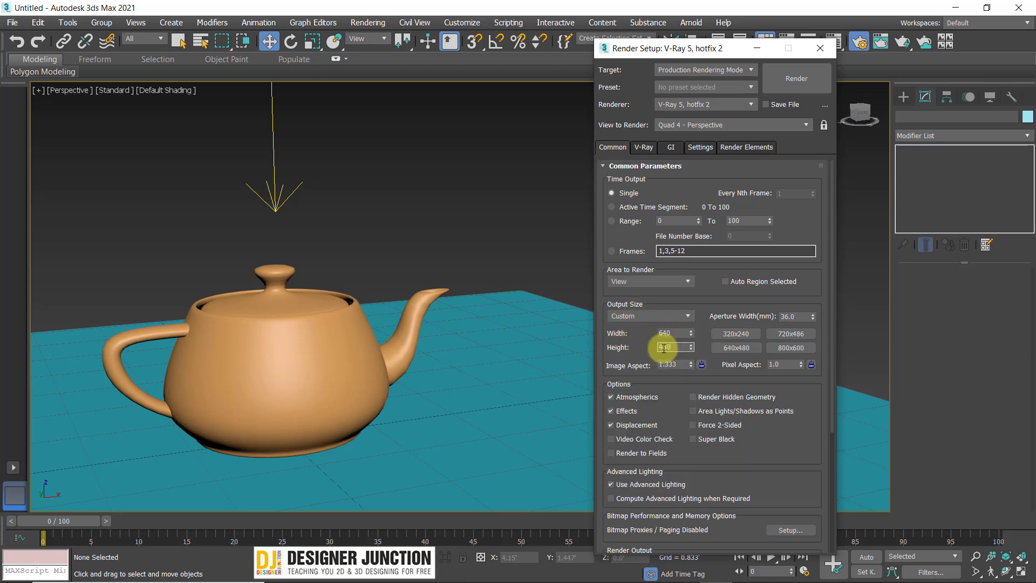
# Set the output size preset back to HDTV (video) with the 1920x1080 resolution.
pyautogui.click(659, 315)
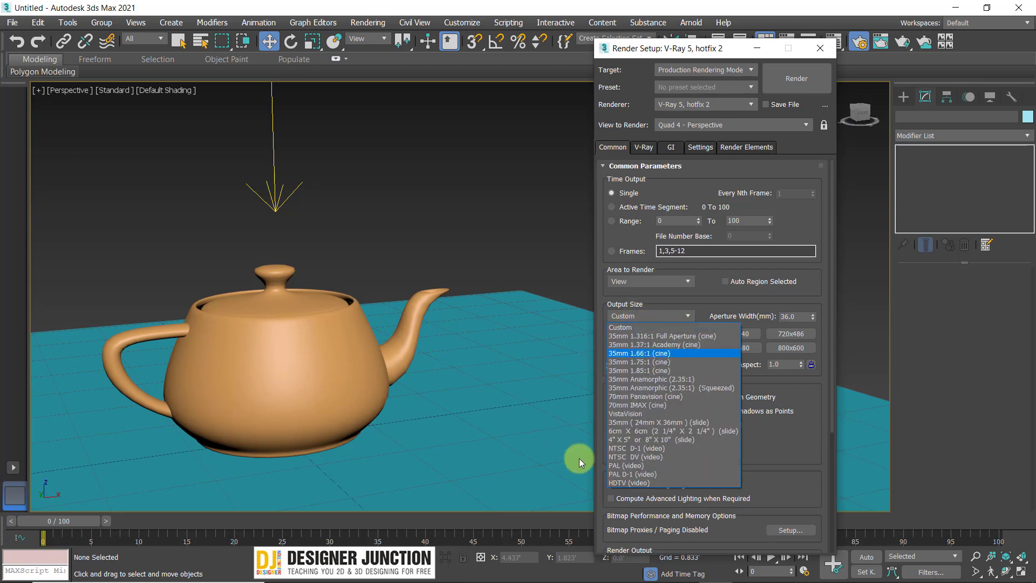
pyautogui.click(631, 484)
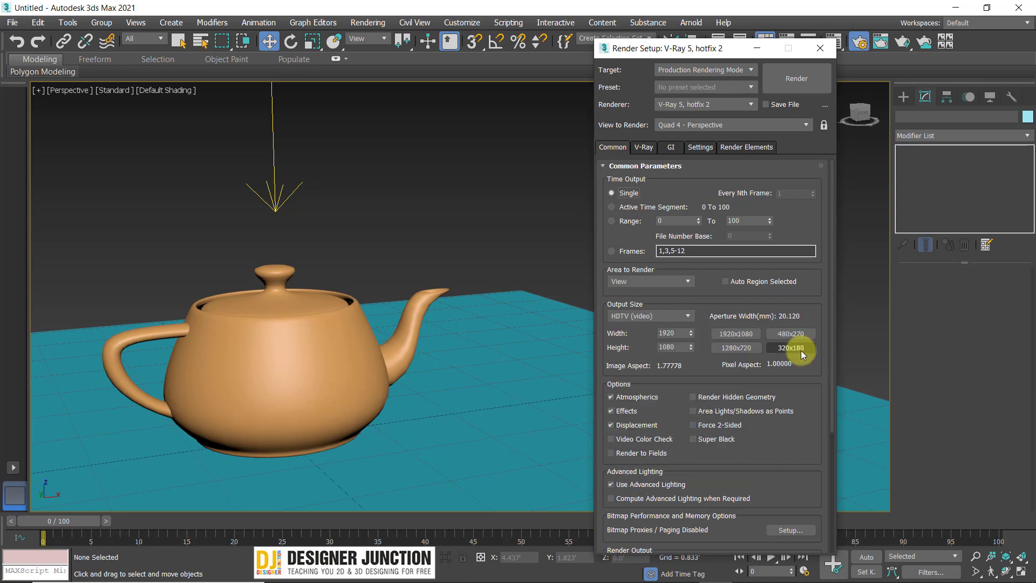
pyautogui.click(723, 336)
# Expand the Assign Renderer settings, check the renderers available for production, and cancel without changing the renderer.
pyautogui.moveTo(702, 300); pyautogui.dragTo(698, 227)
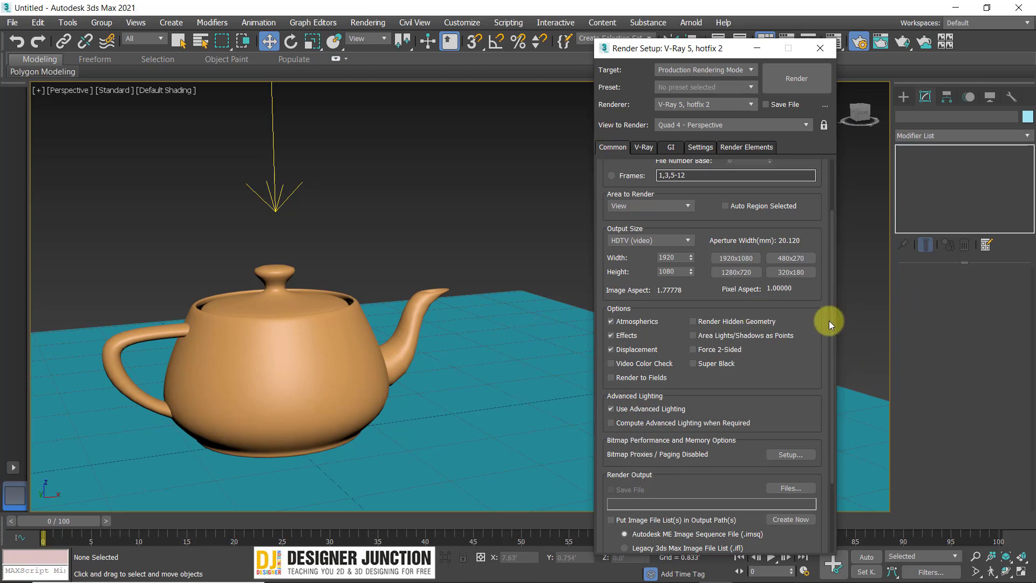
pyautogui.moveTo(815, 382); pyautogui.dragTo(787, 514)
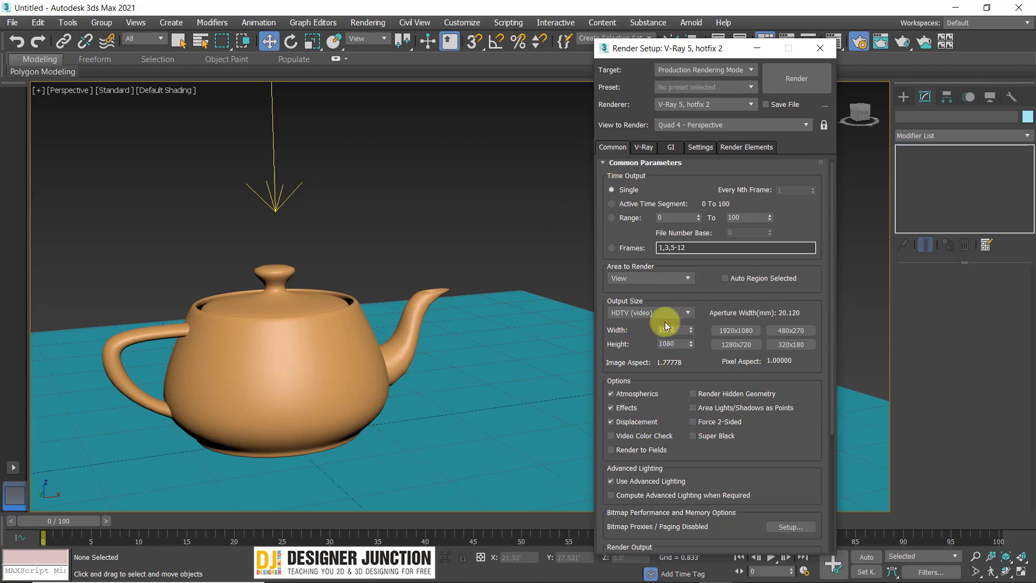
pyautogui.moveTo(823, 335); pyautogui.dragTo(821, 173)
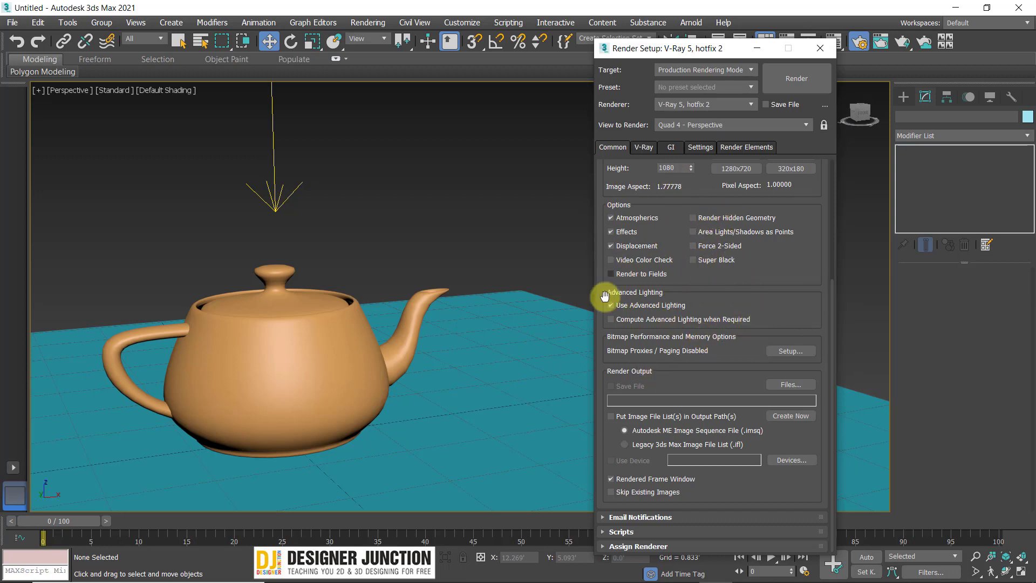
pyautogui.click(654, 546)
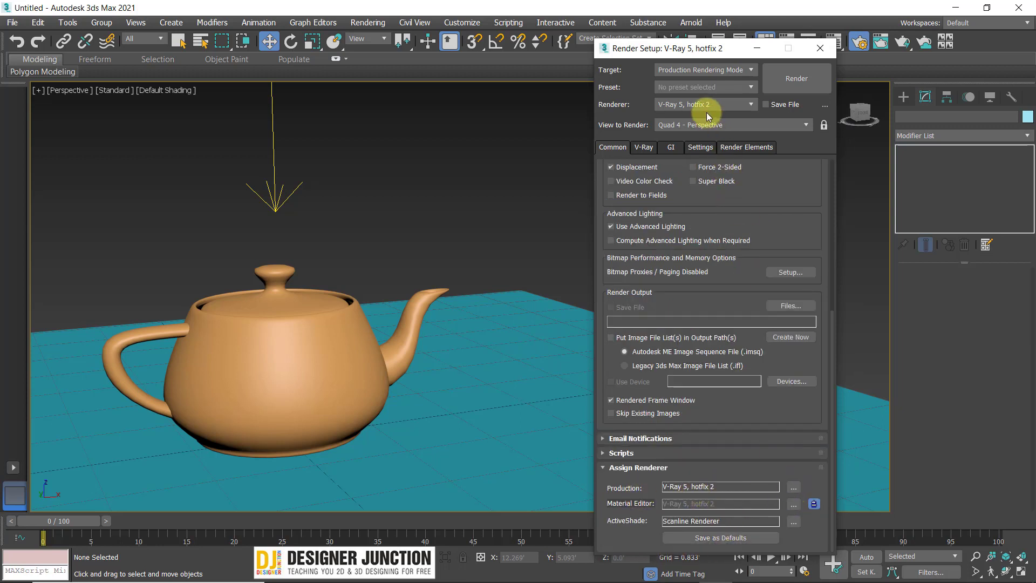
pyautogui.click(793, 488)
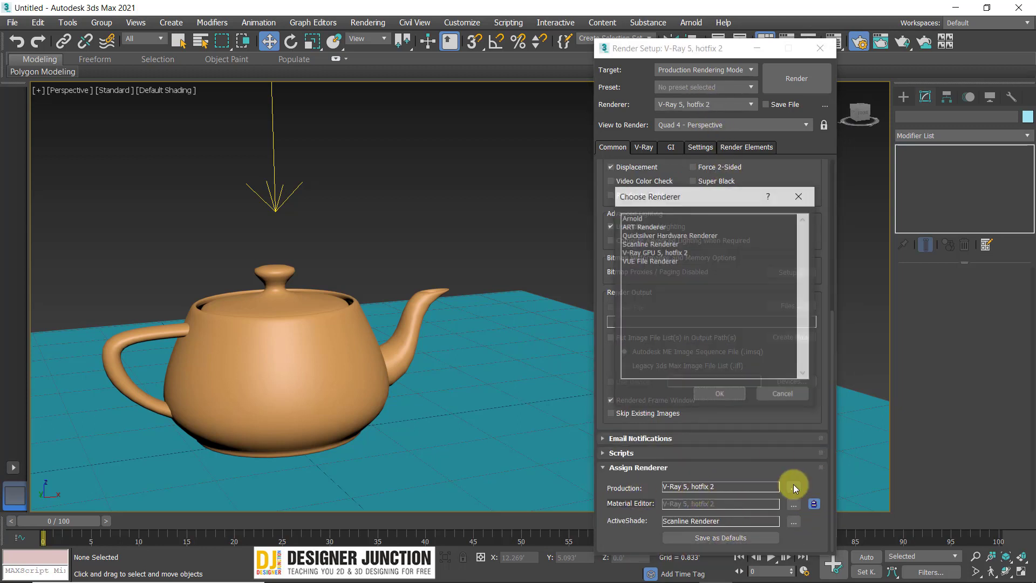
pyautogui.click(652, 254)
pyautogui.moveTo(673, 201); pyautogui.dragTo(452, 138)
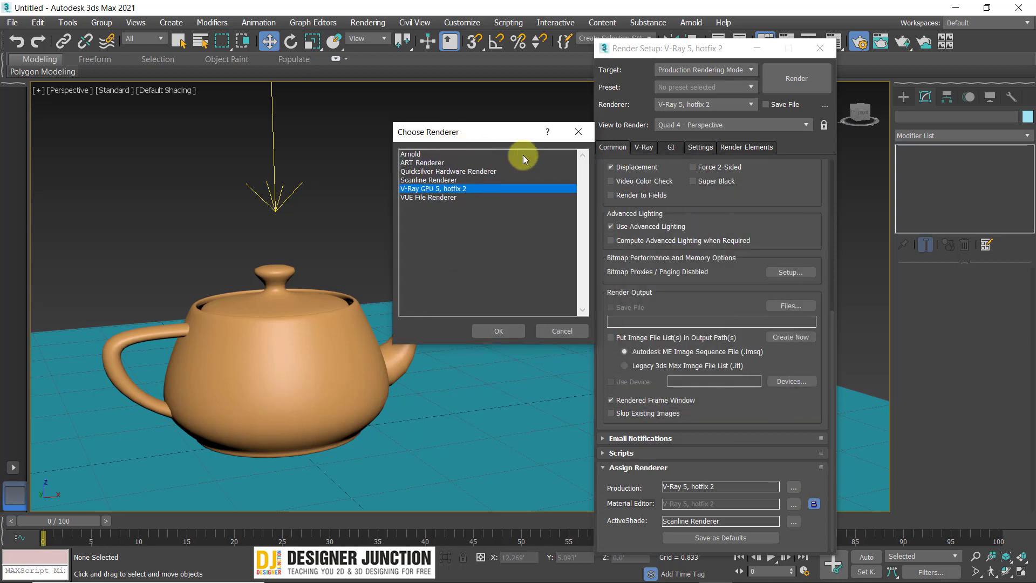
pyautogui.click(579, 132)
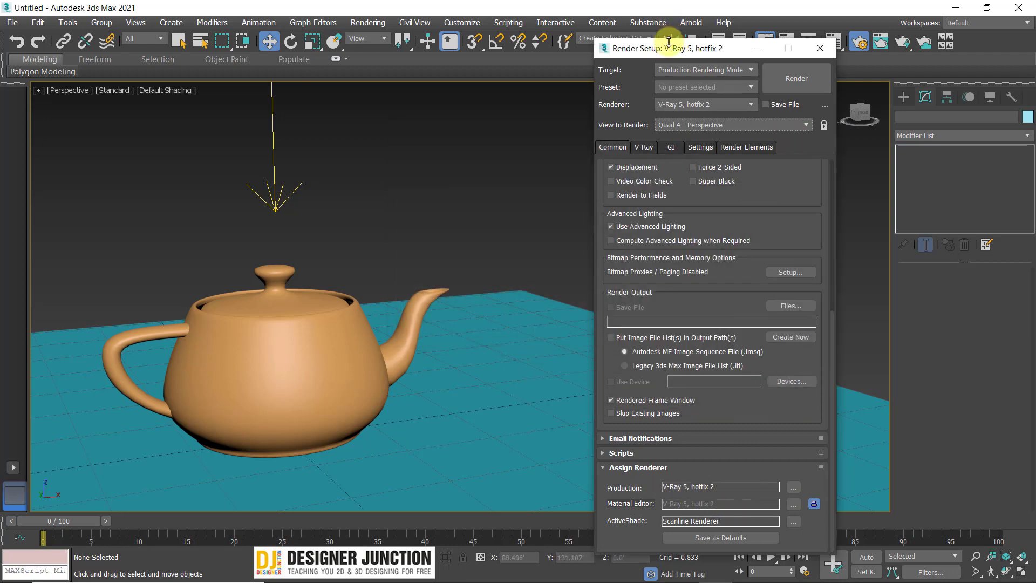
# Examine the Scripts and Email Notifications settings, then collapse both and return to the start of the Common Parameters.
pyautogui.click(648, 454)
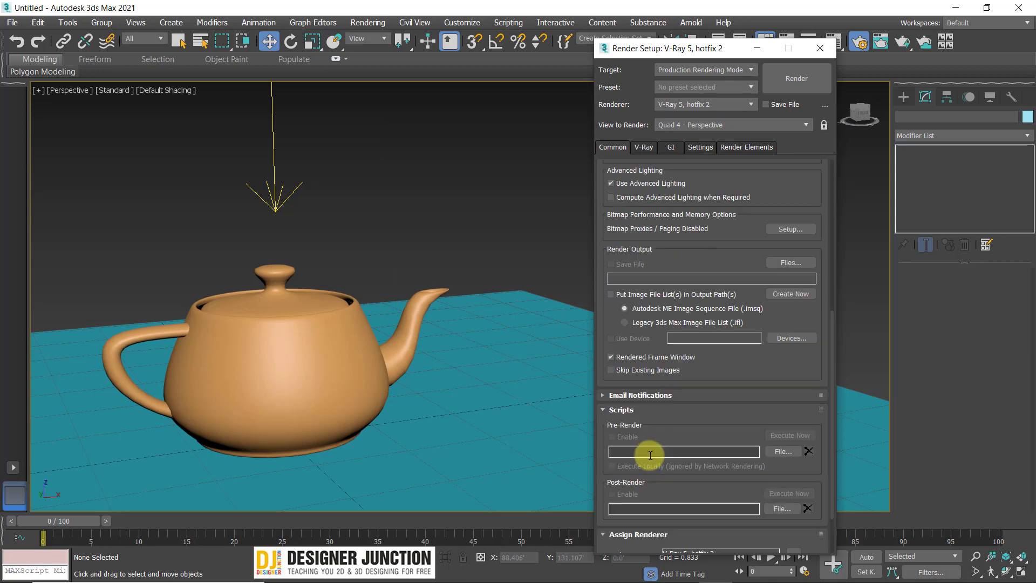
pyautogui.click(653, 396)
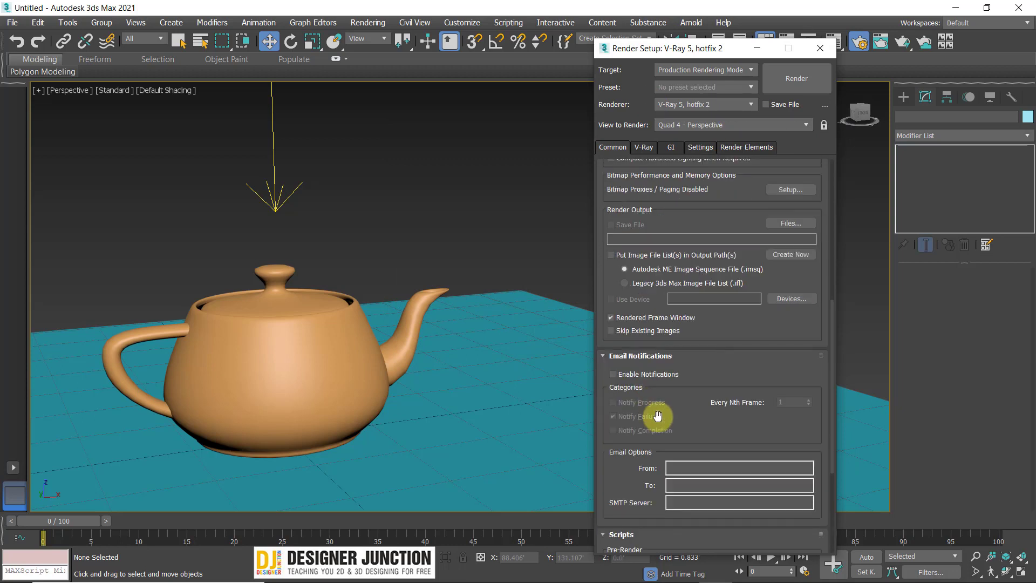
pyautogui.click(631, 357)
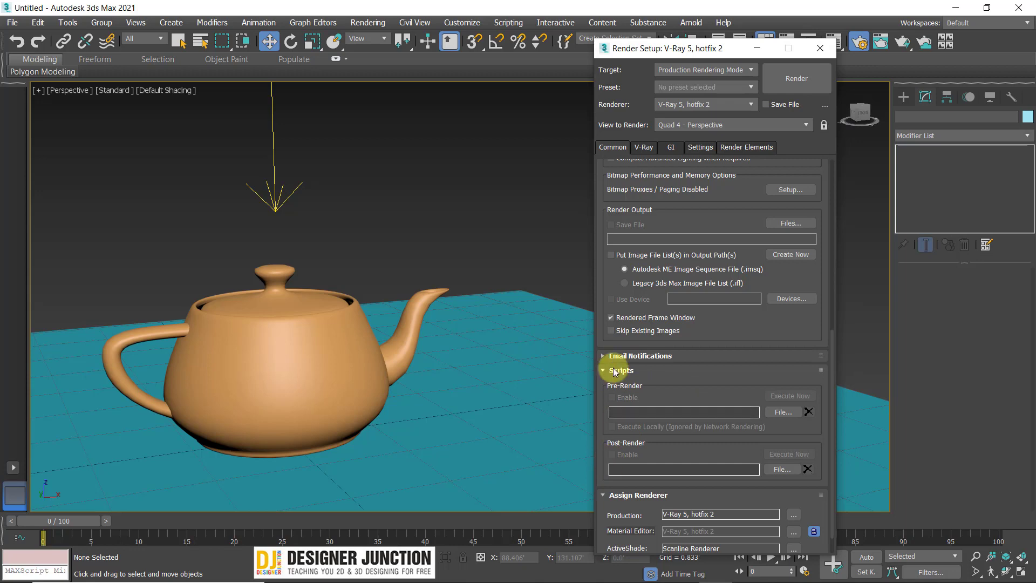
pyautogui.click(615, 369)
pyautogui.moveTo(801, 186); pyautogui.dragTo(781, 464)
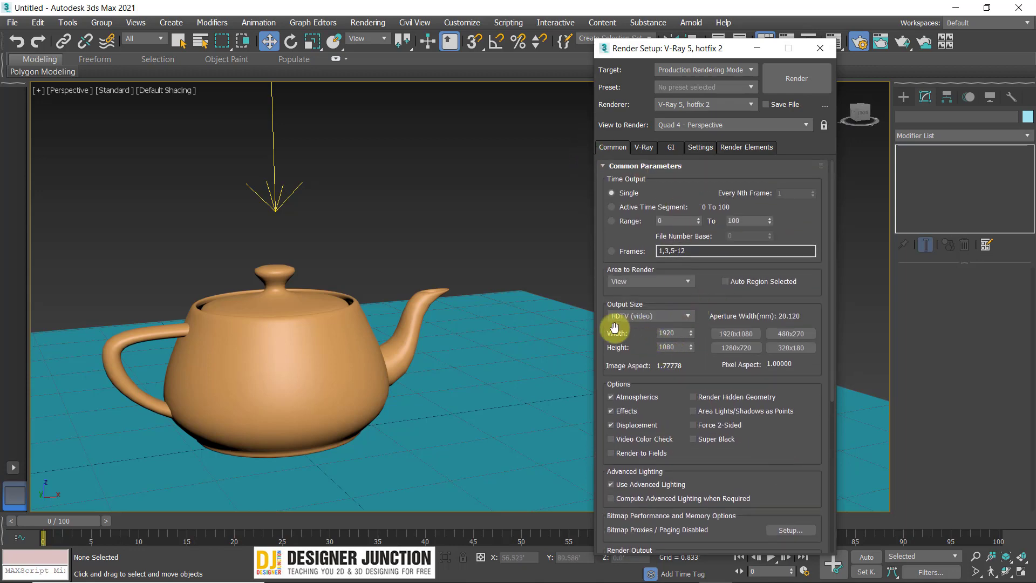
pyautogui.moveTo(768, 459); pyautogui.dragTo(785, 519)
# Compare the Default, Advanced and Expert modes of V-Ray's Global switches, return to Default and collapse the section.
pyautogui.click(641, 148)
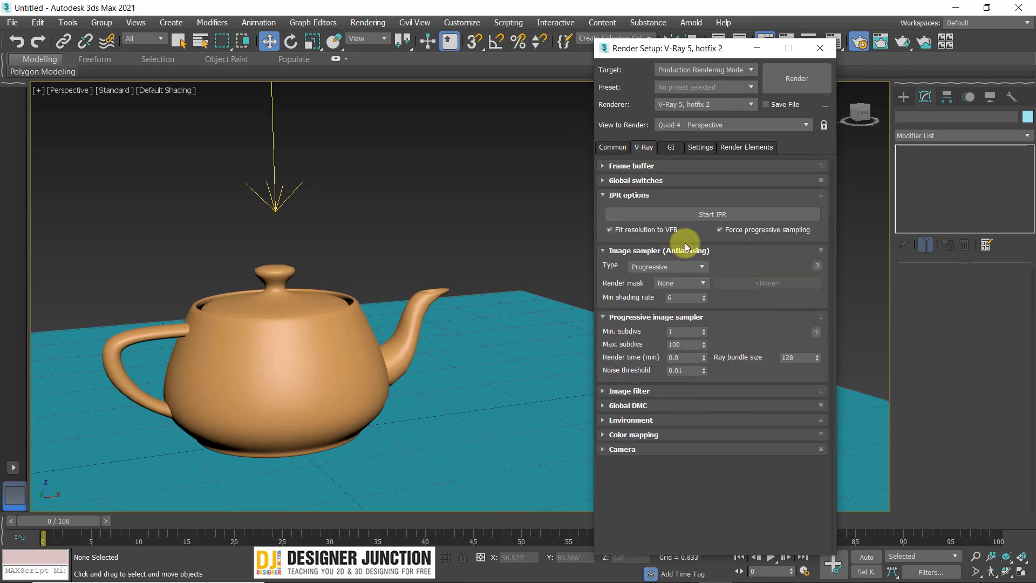
pyautogui.click(631, 180)
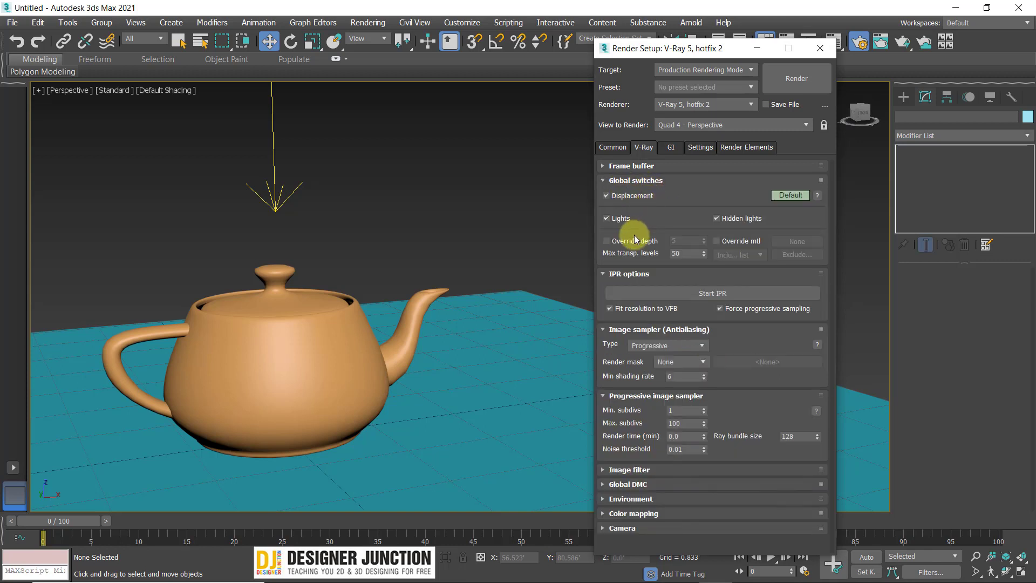
pyautogui.click(795, 194)
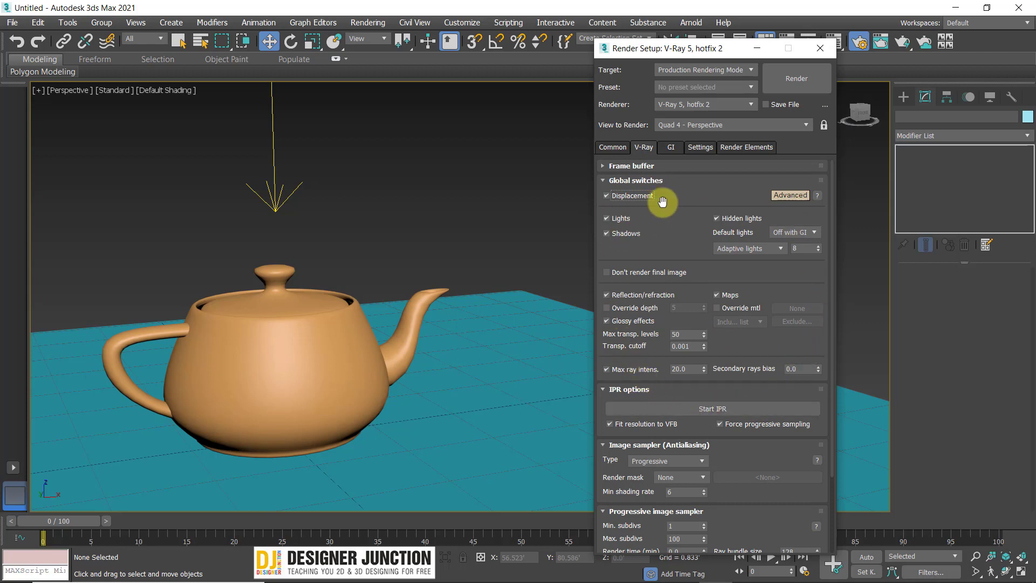
pyautogui.click(782, 201)
pyautogui.click(782, 196)
pyautogui.click(786, 197)
pyautogui.click(790, 195)
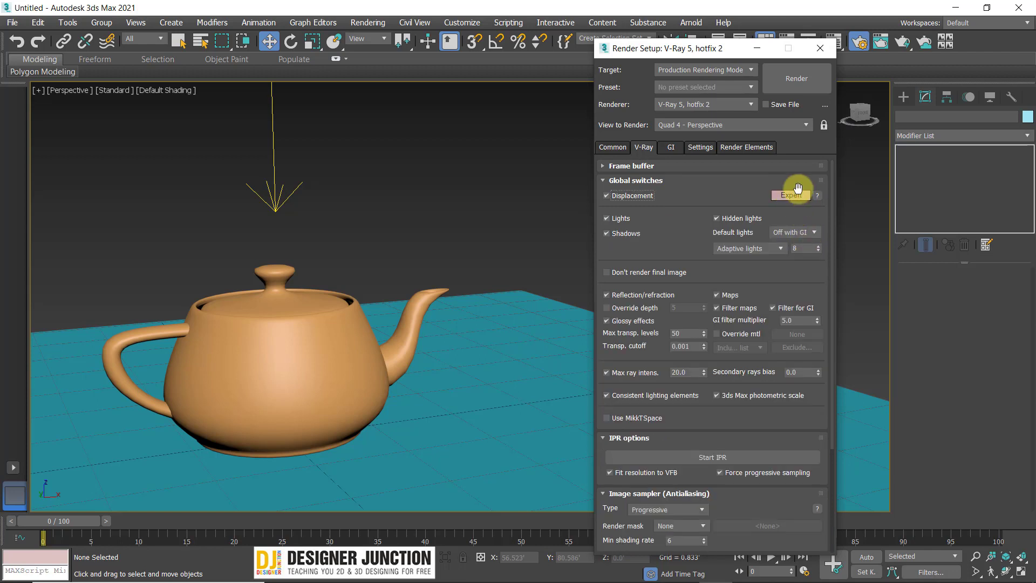
pyautogui.click(789, 196)
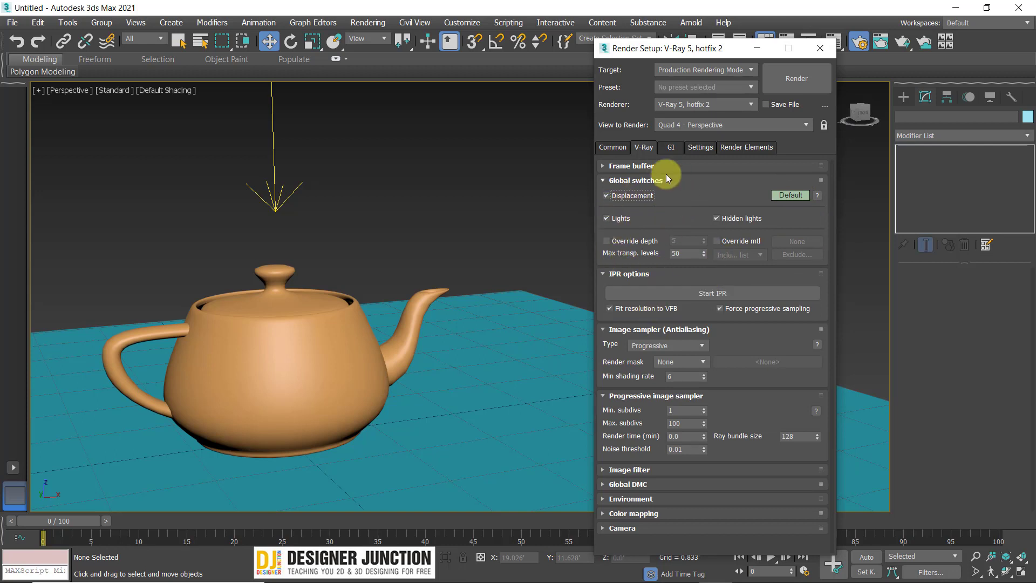
pyautogui.click(619, 182)
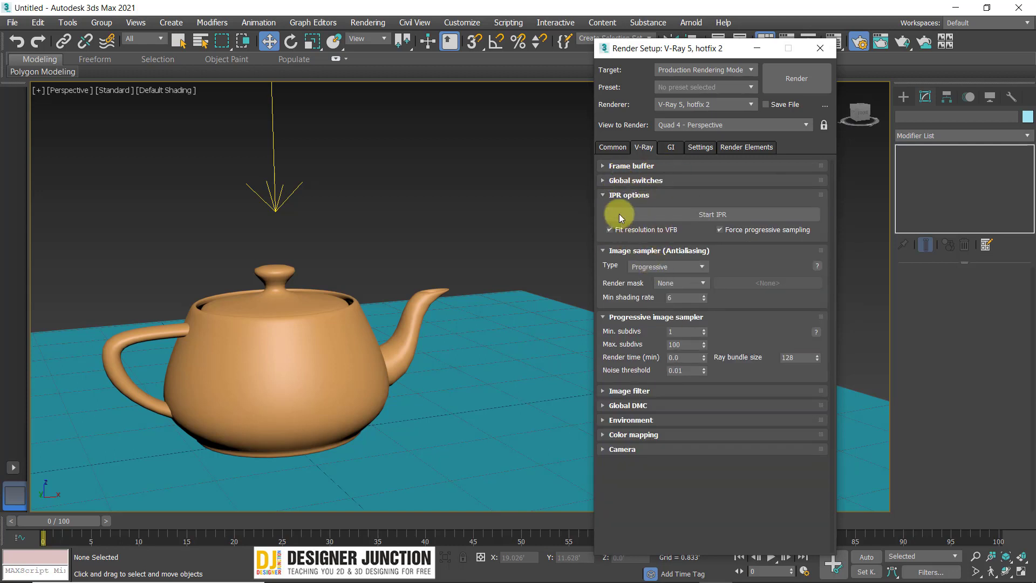
# Collapse the IPR options and set the V-Ray image sampler type to Bucket.
pyautogui.click(621, 195)
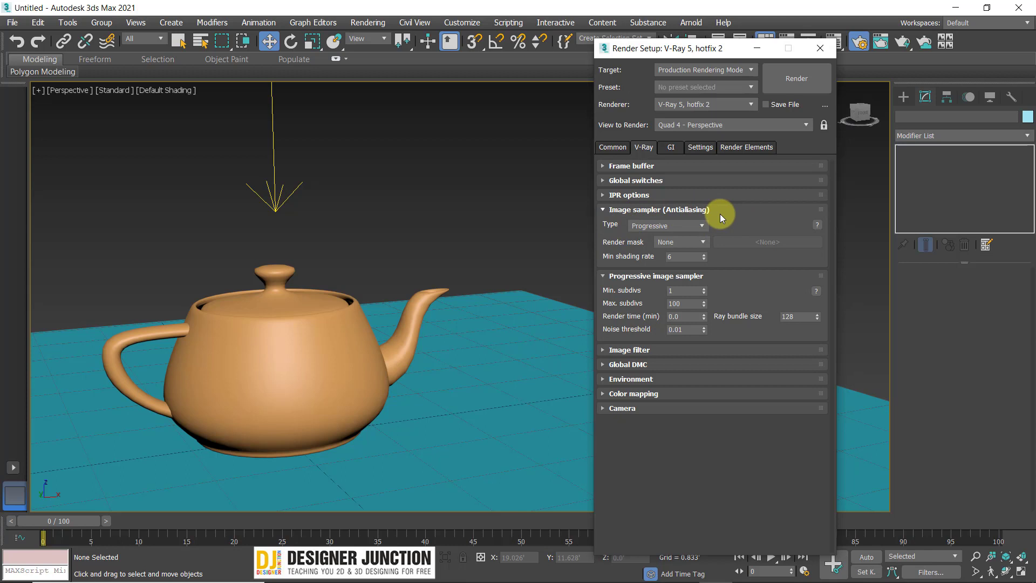
pyautogui.click(661, 226)
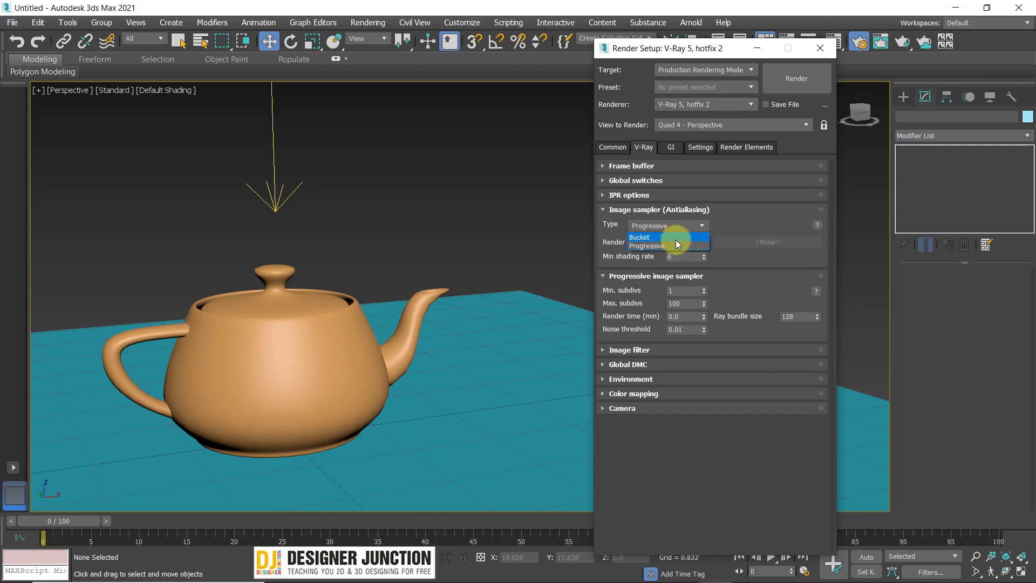
pyautogui.click(750, 226)
pyautogui.click(672, 223)
pyautogui.click(669, 238)
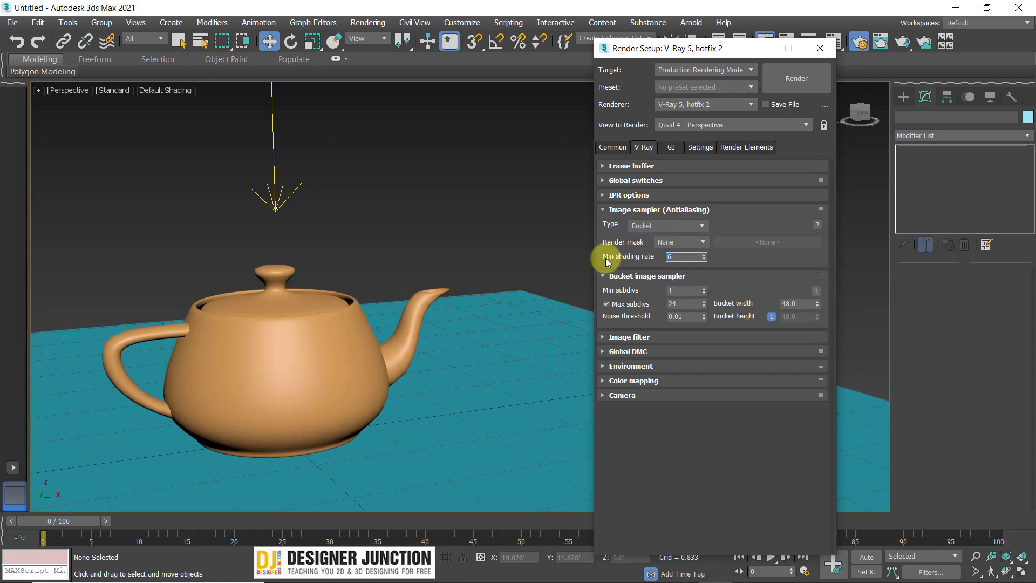
# Examine the image sampler's minimum shading rate and the bucket sampler's minimum and maximum subdivs.
pyautogui.click(681, 257)
pyautogui.click(686, 256)
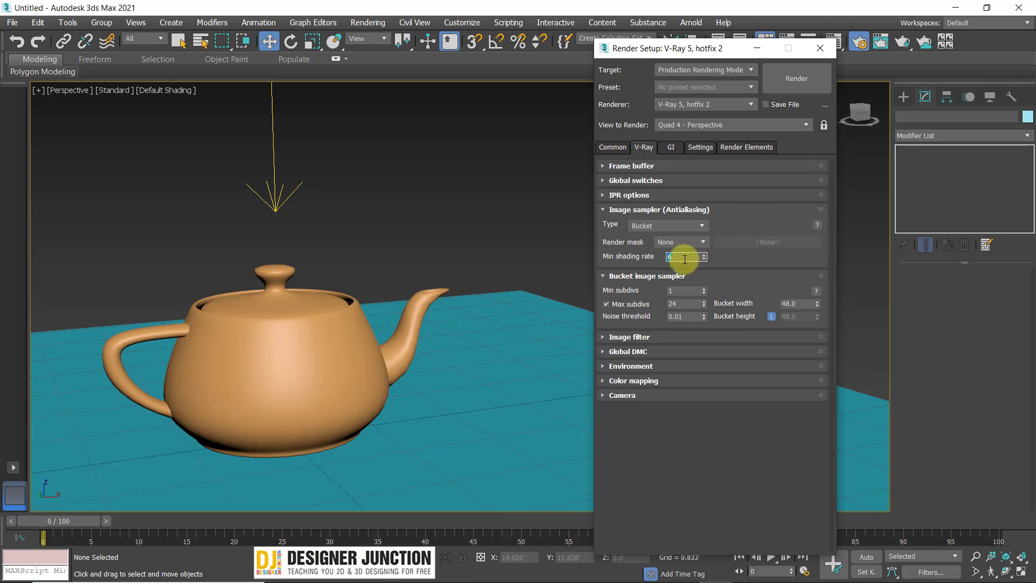
pyautogui.click(756, 259)
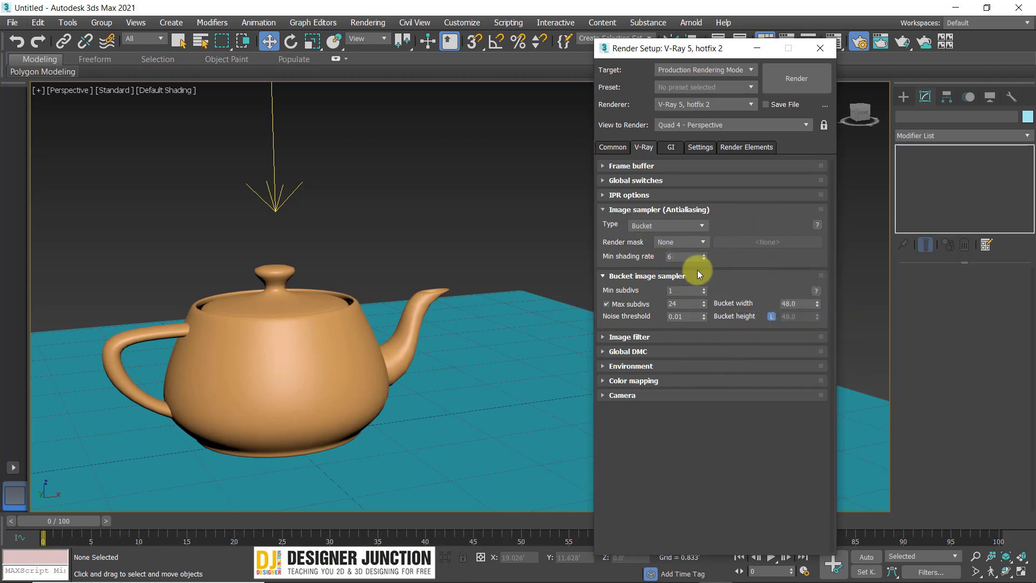
pyautogui.click(681, 257)
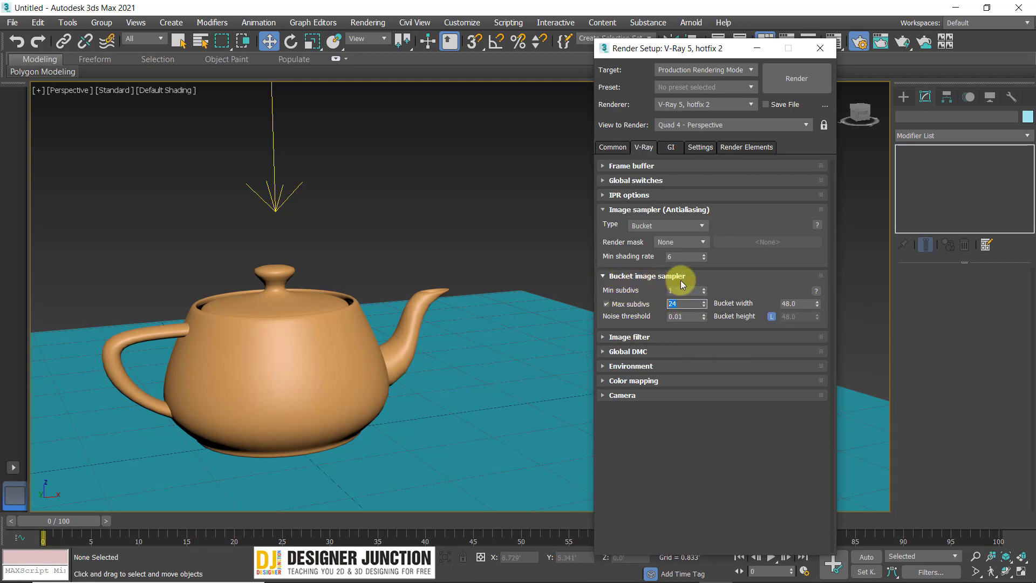
pyautogui.click(685, 291)
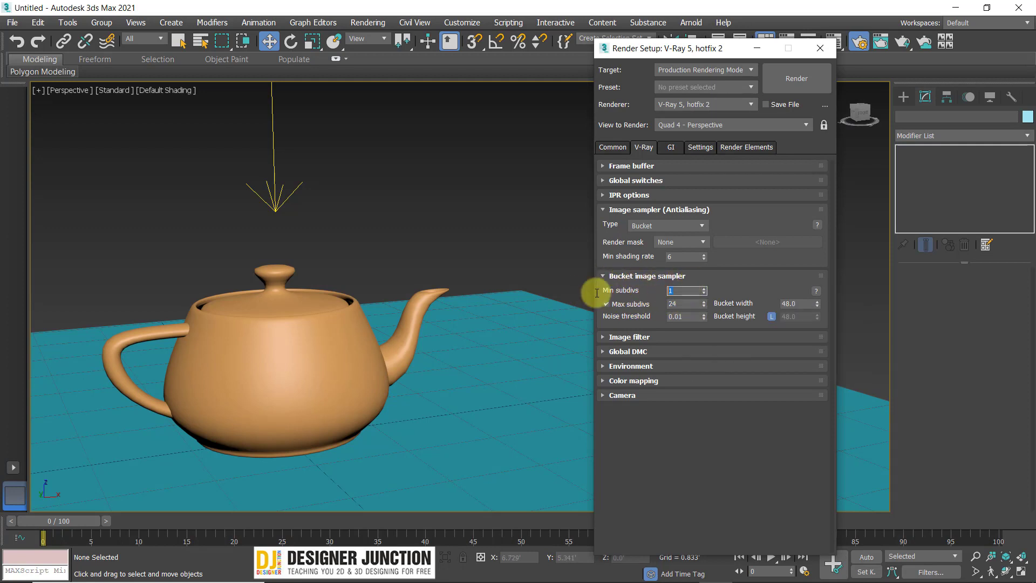
pyautogui.click(684, 304)
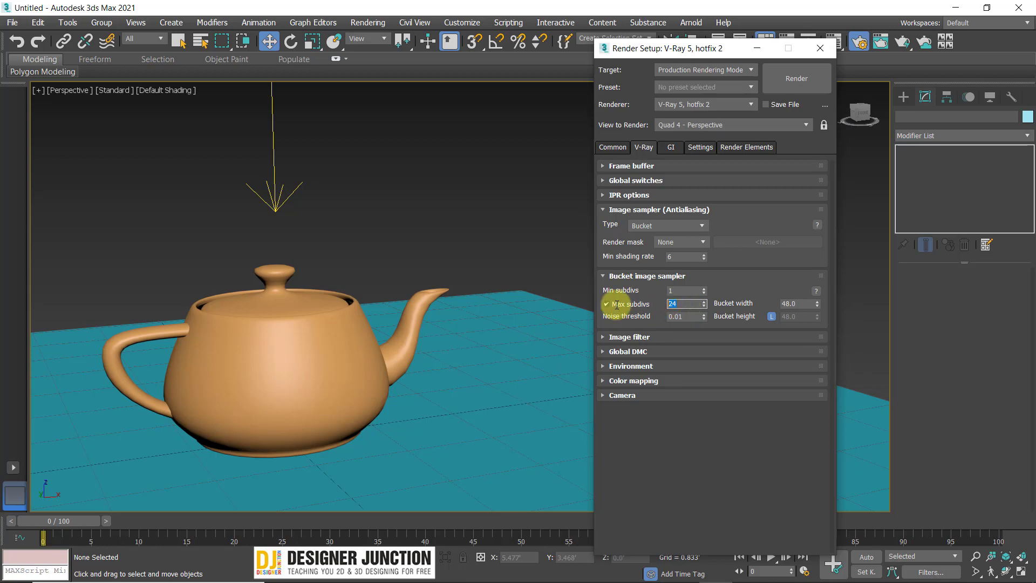
# Examine the bucket sampler's maximum subdivs and noise threshold settings.
pyautogui.write('6')
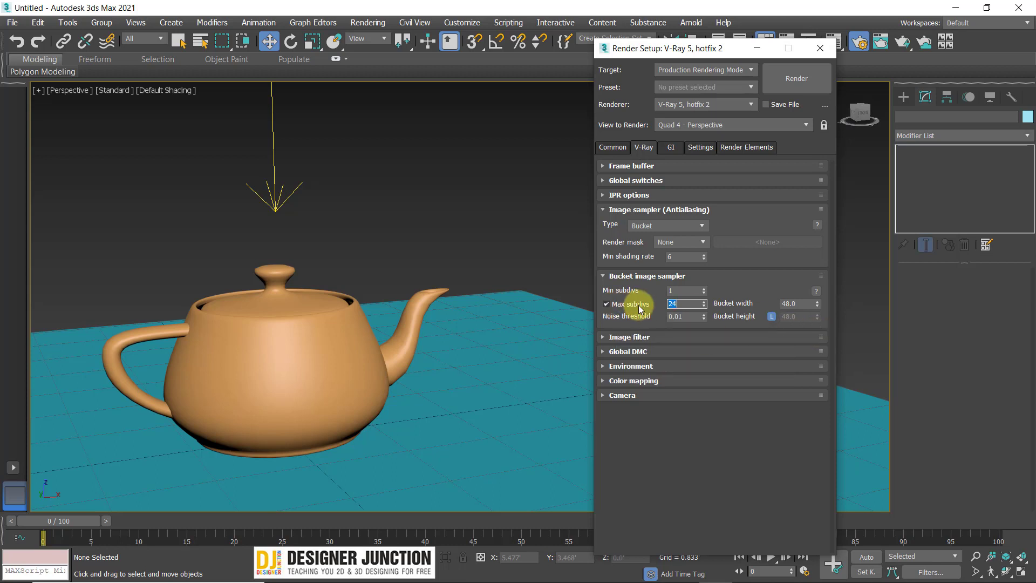
pyautogui.click(675, 316)
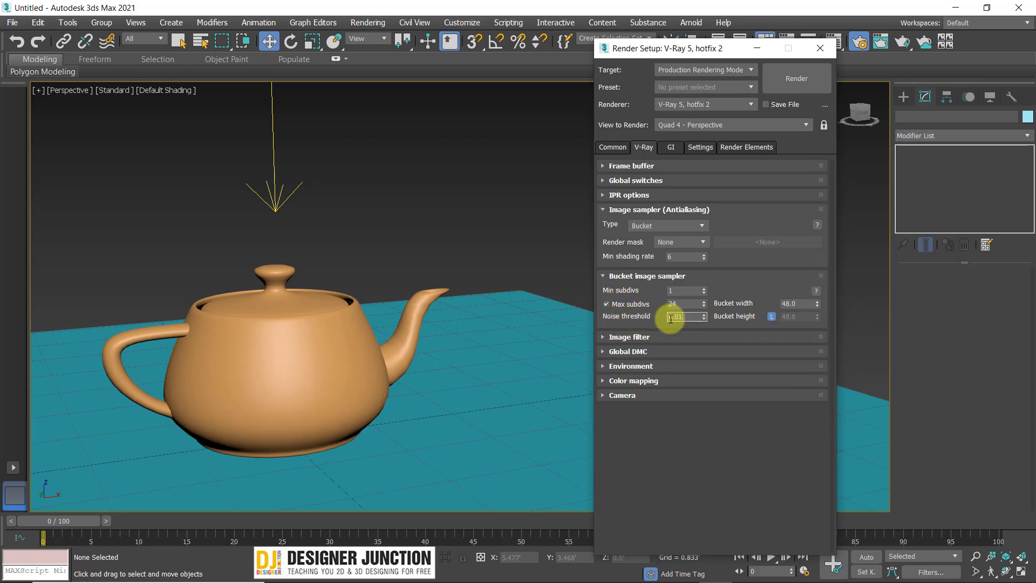
pyautogui.doubleClick(677, 317)
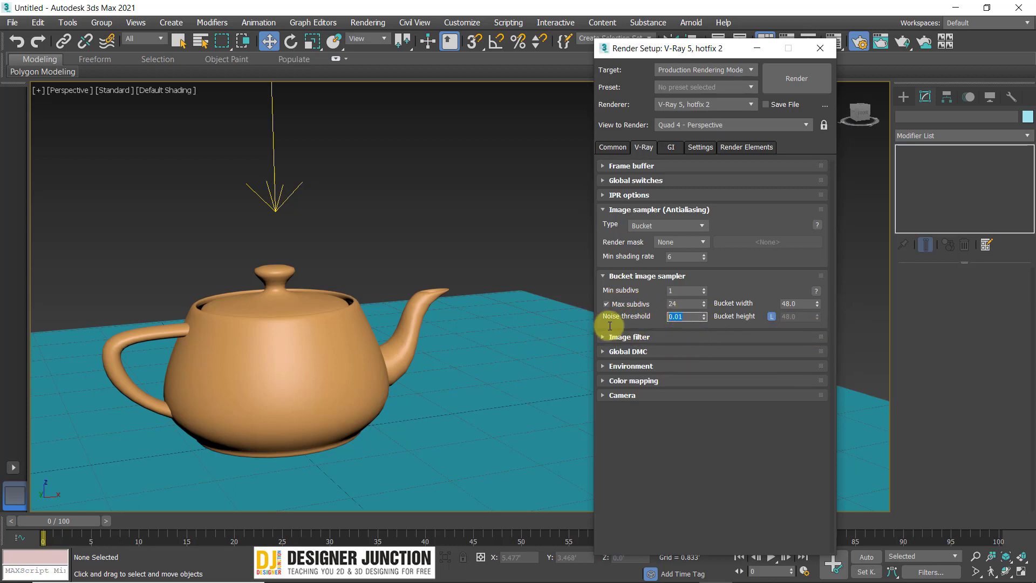
# Run a test render of the perspective view, inspect the noise on the teapot lid up close, and return to the noise threshold.
pyautogui.click(902, 42)
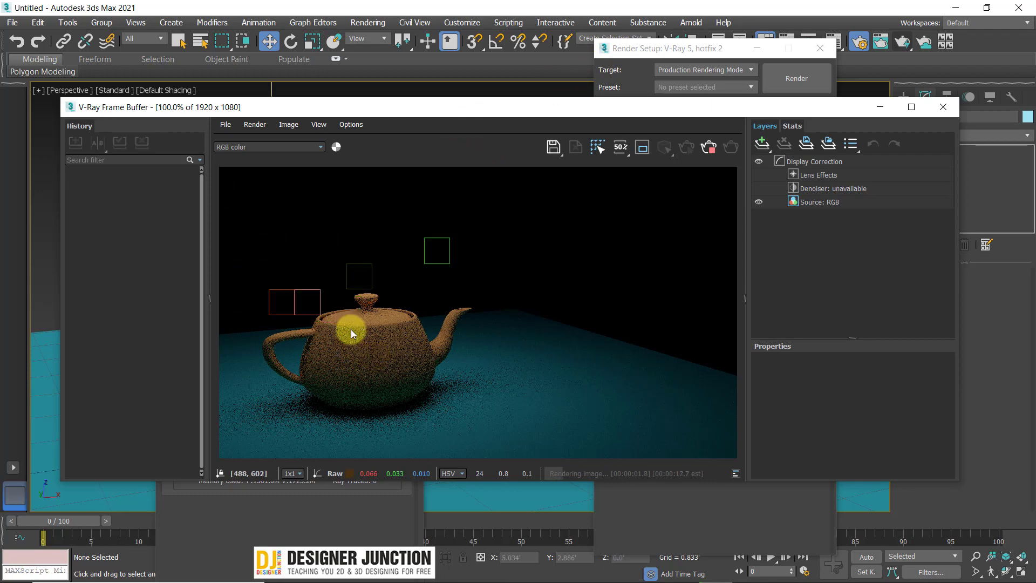
pyautogui.scroll(2, 351, 329)
pyautogui.scroll(1, 370, 257)
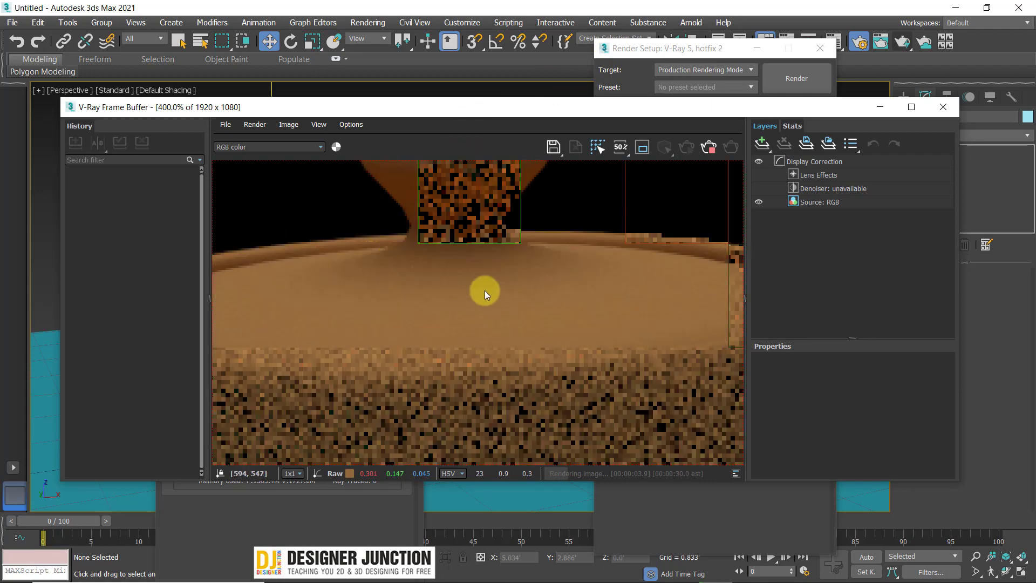
pyautogui.scroll(1, 486, 297)
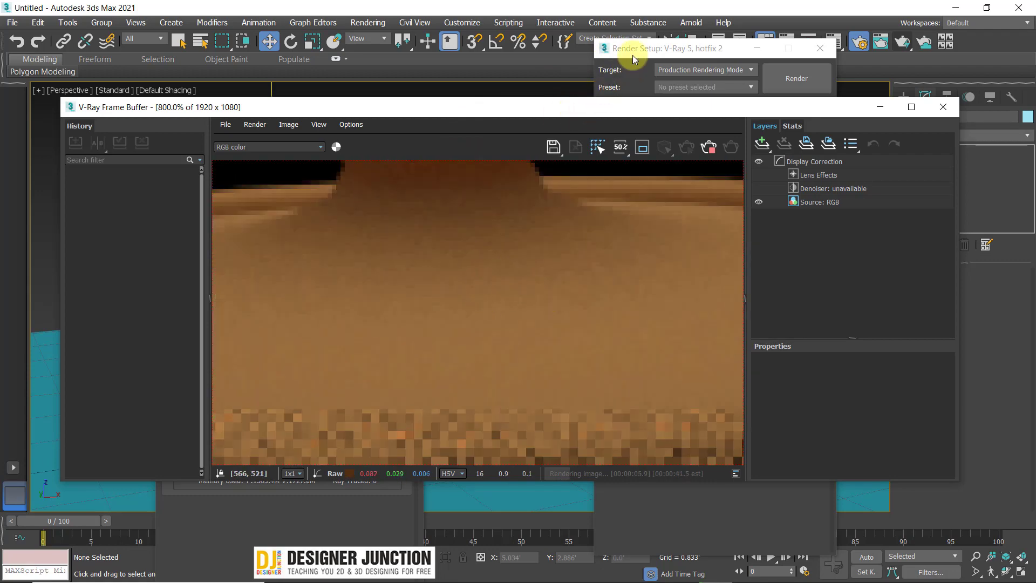
pyautogui.click(943, 107)
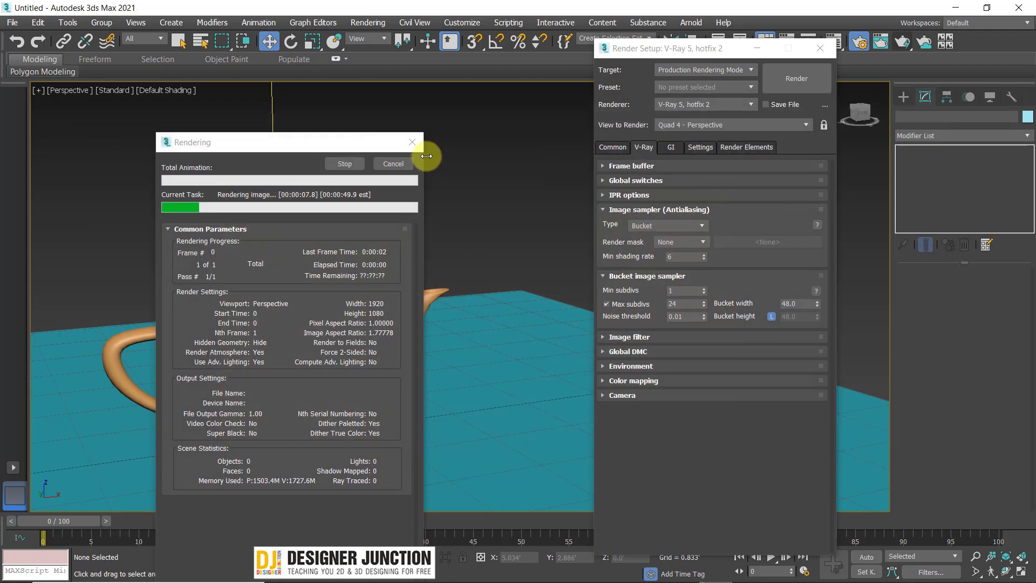
pyautogui.doubleClick(691, 319)
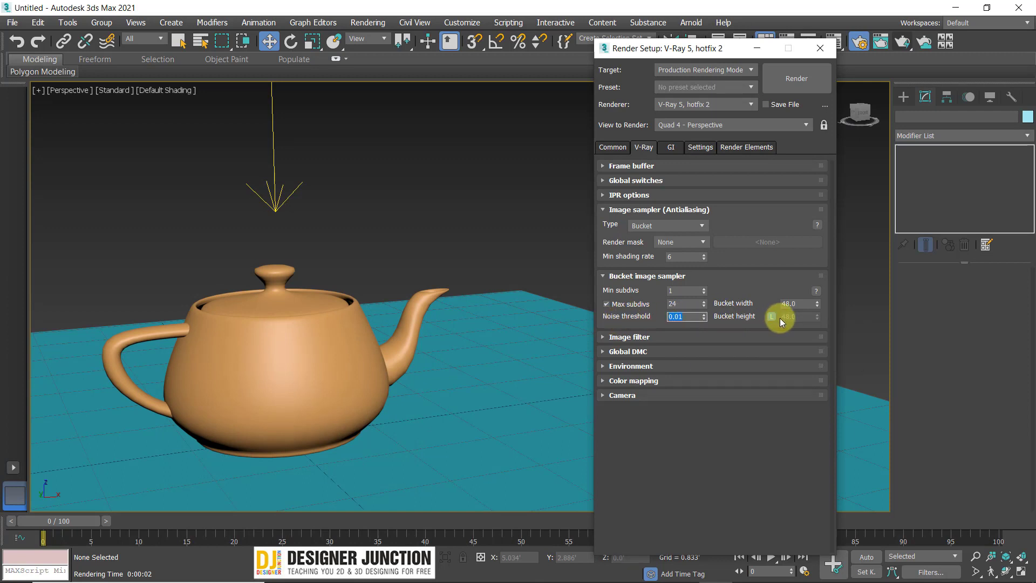
# Expand the image filter settings and set the filter to Catmull-Rom.
pyautogui.click(615, 339)
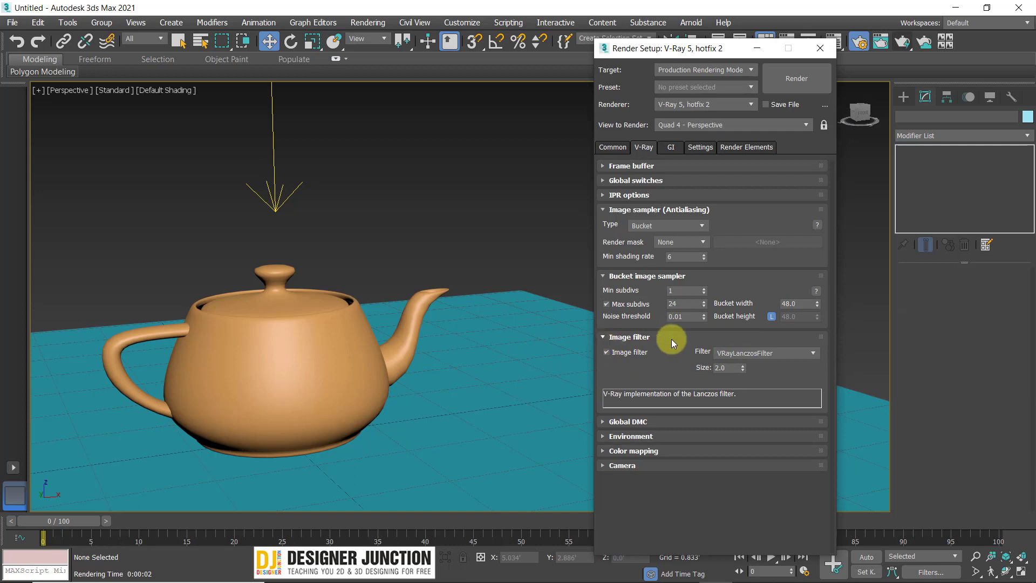
pyautogui.click(741, 354)
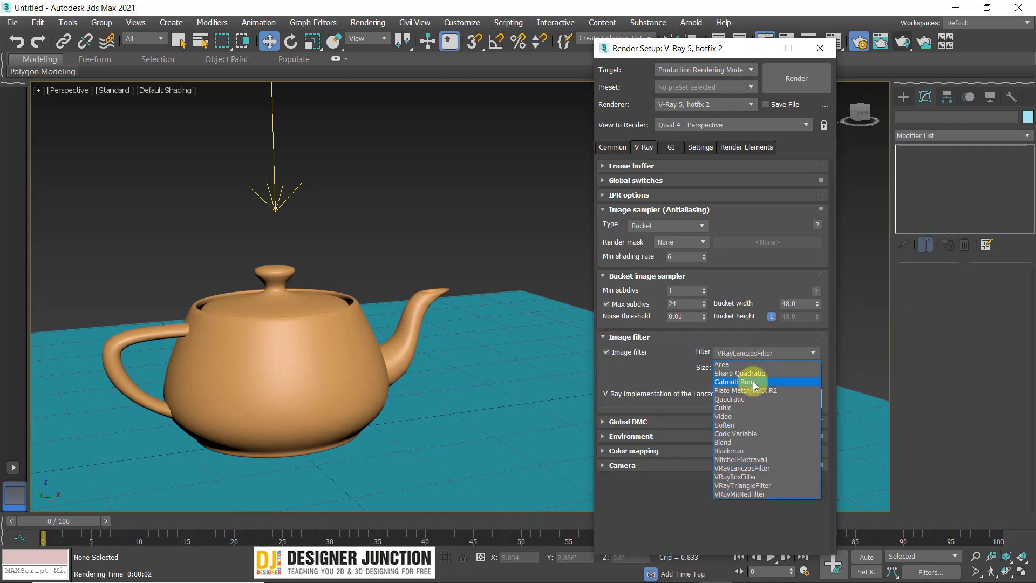
pyautogui.click(753, 383)
pyautogui.click(756, 353)
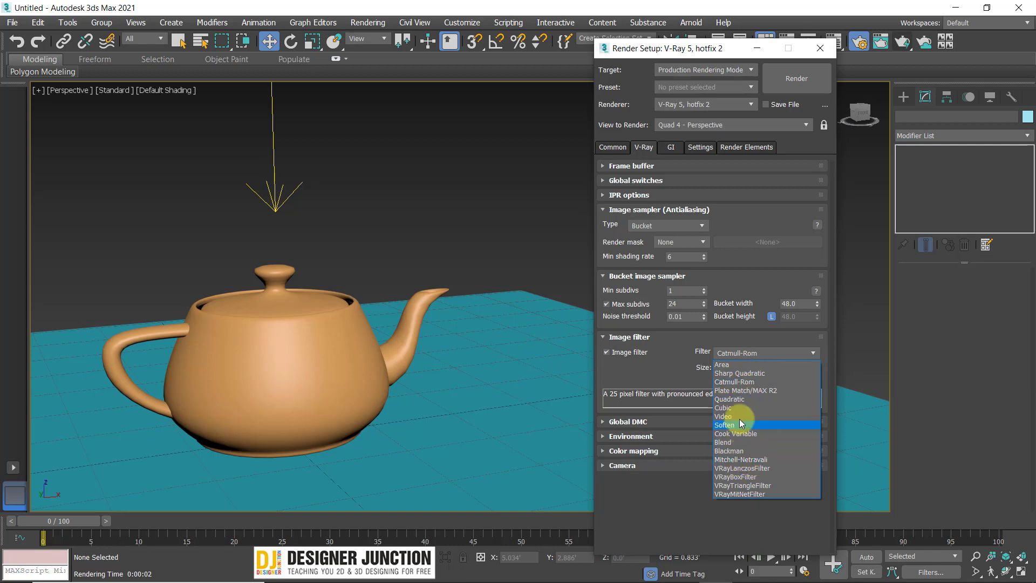
pyautogui.click(743, 382)
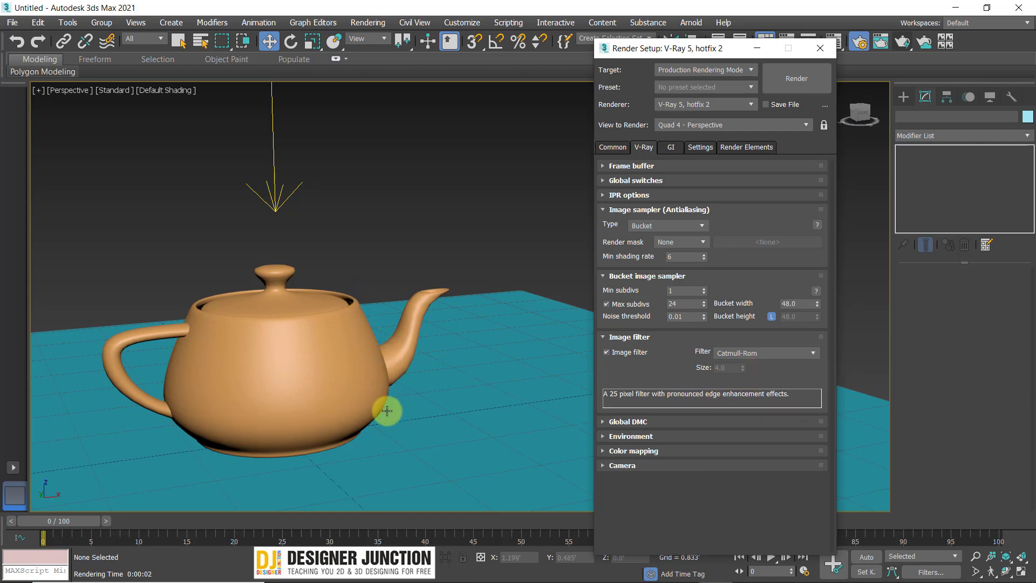
# Run a test render with the Catmull-Rom filter, inspect the edges of the teapot's lid knob, and cancel the rendering.
pyautogui.click(902, 43)
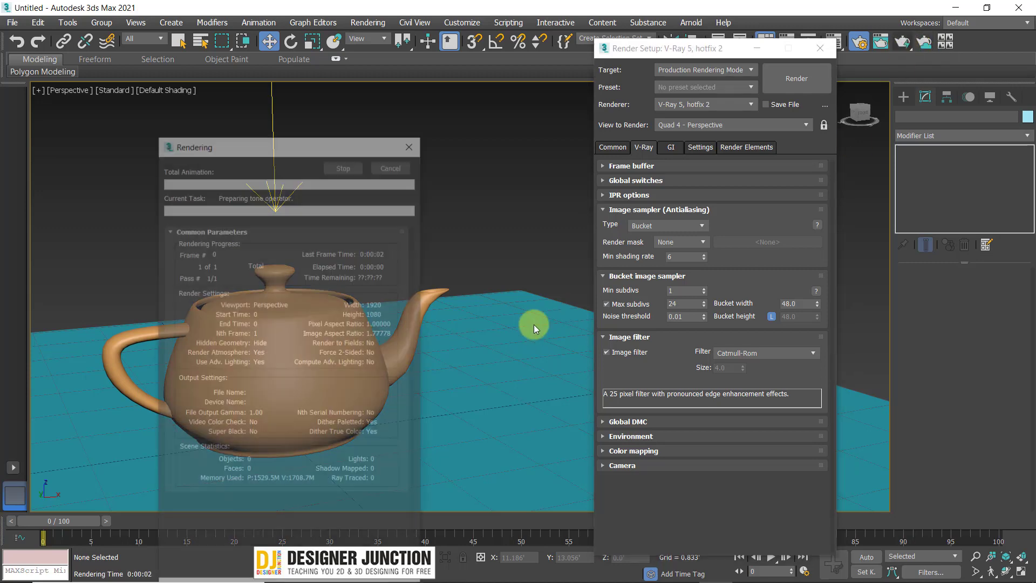
pyautogui.scroll(-3, 540, 286)
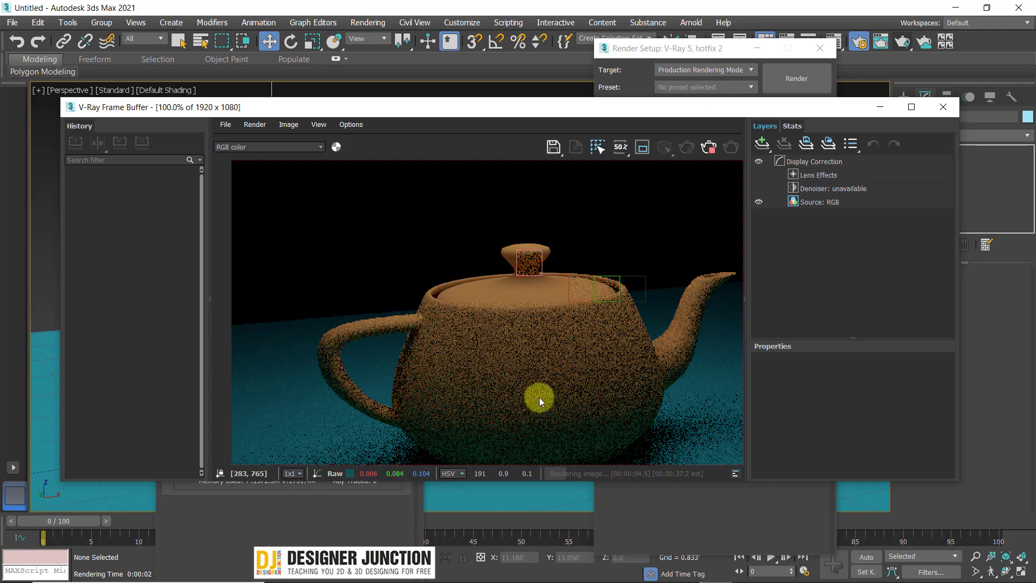
pyautogui.scroll(3, 542, 283)
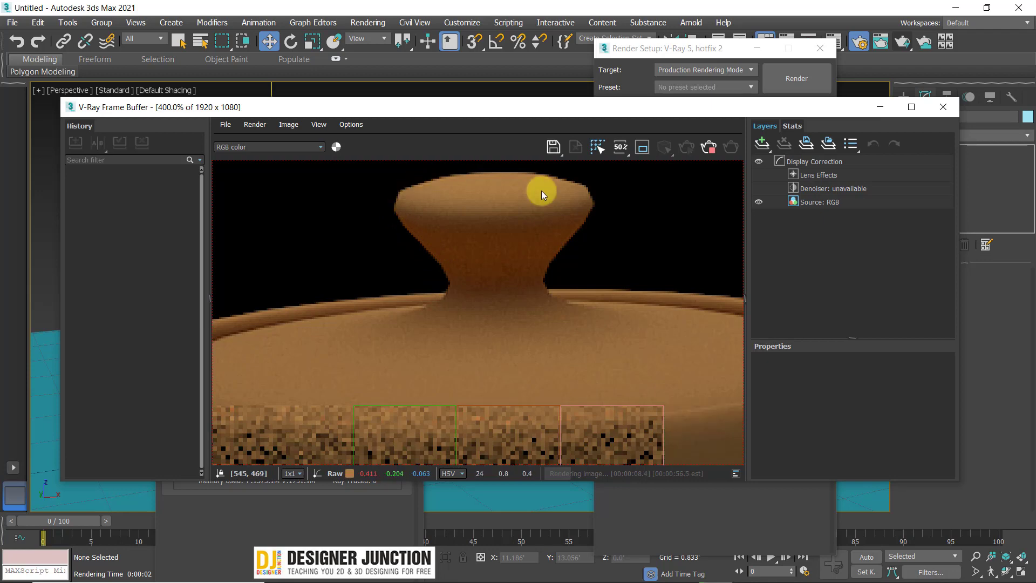
pyautogui.scroll(-3, 537, 237)
pyautogui.scroll(-2, 655, 323)
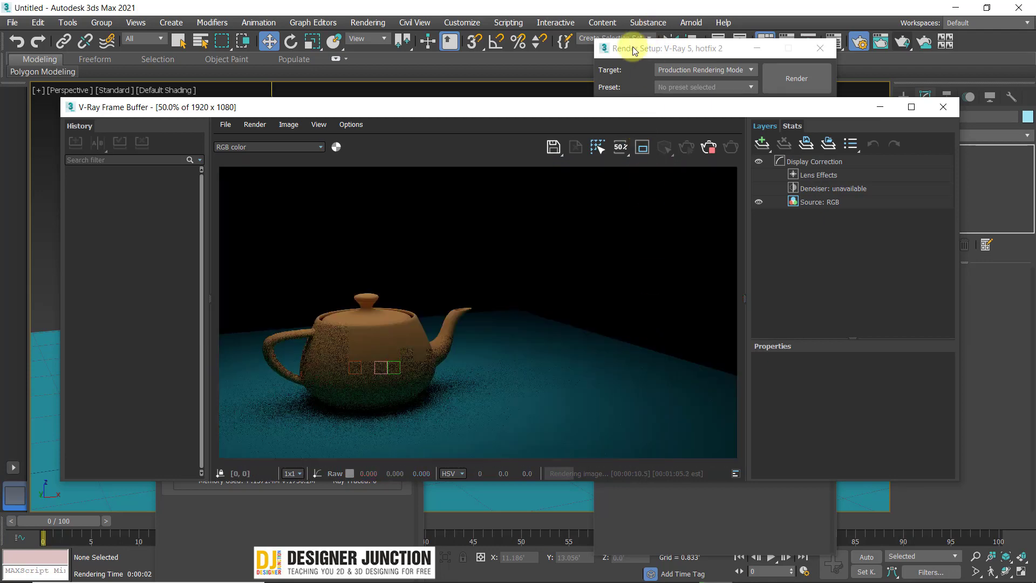
pyautogui.click(943, 107)
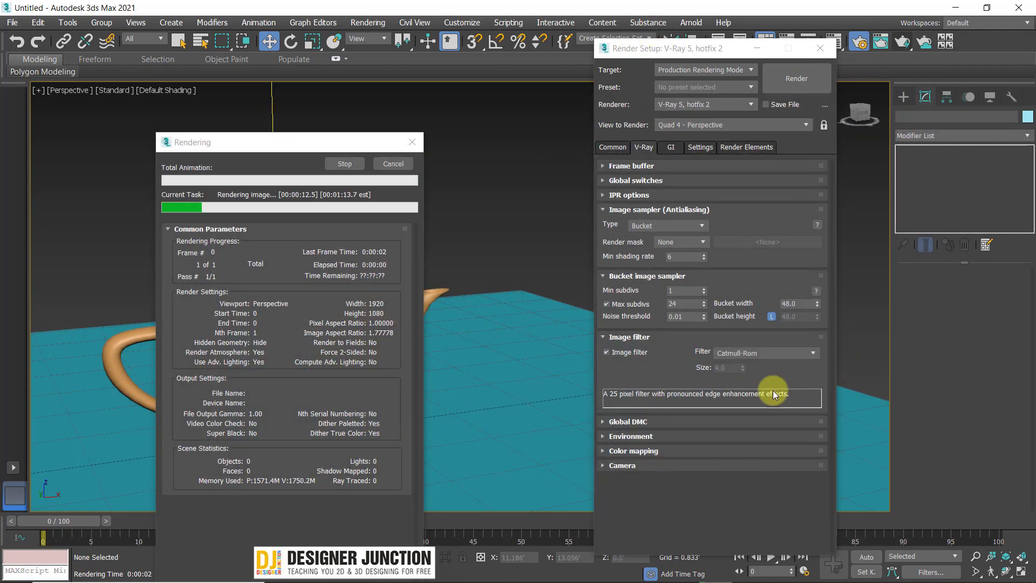
pyautogui.click(412, 142)
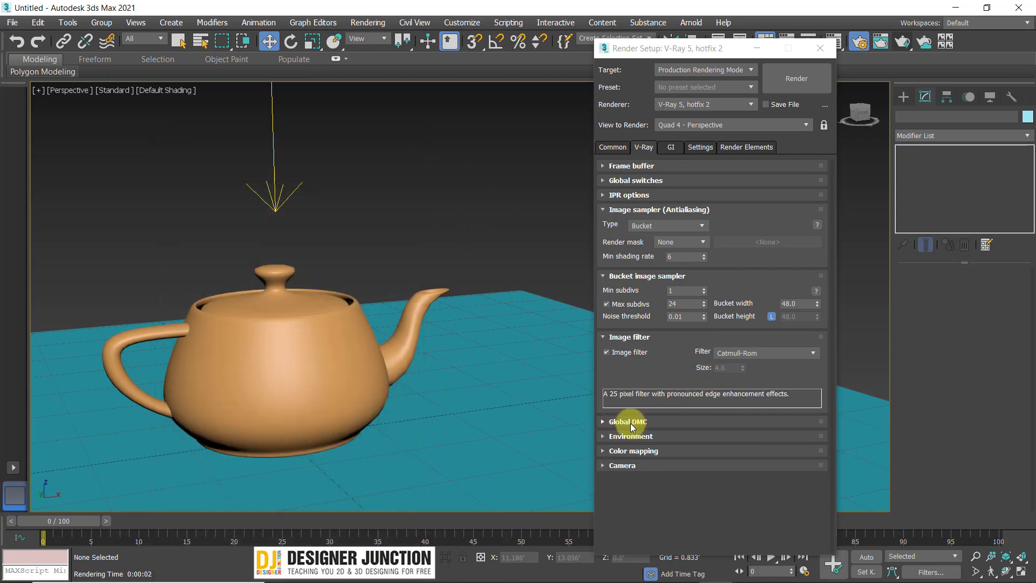
# Expand the Global DMC and Environment settings and enable the GI environment override.
pyautogui.click(652, 427)
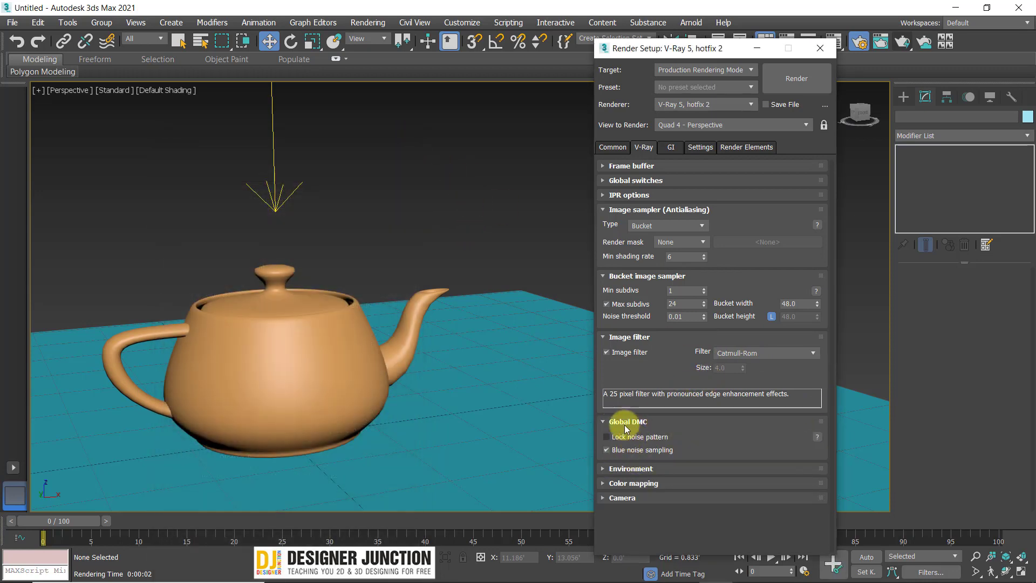
pyautogui.click(630, 468)
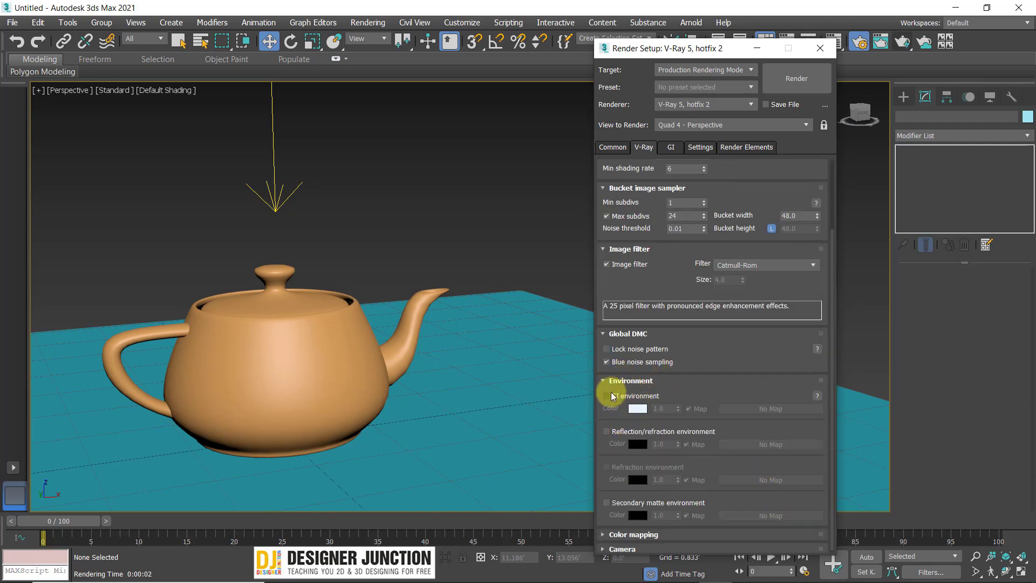
pyautogui.click(607, 396)
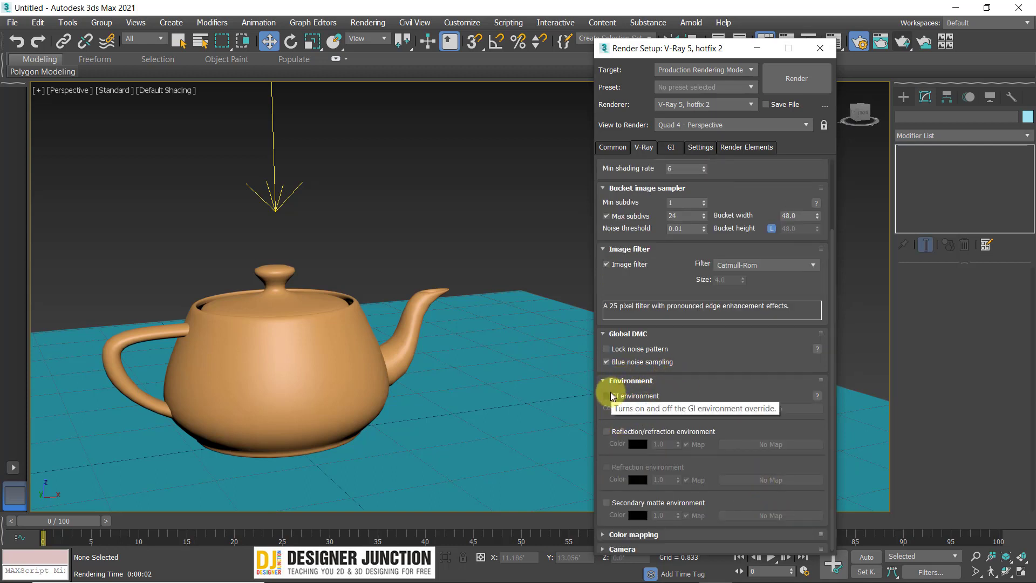
# Test-render the scene with the GI environment on, stop it, and arrange the frame buffer beside the render settings.
pyautogui.click(903, 41)
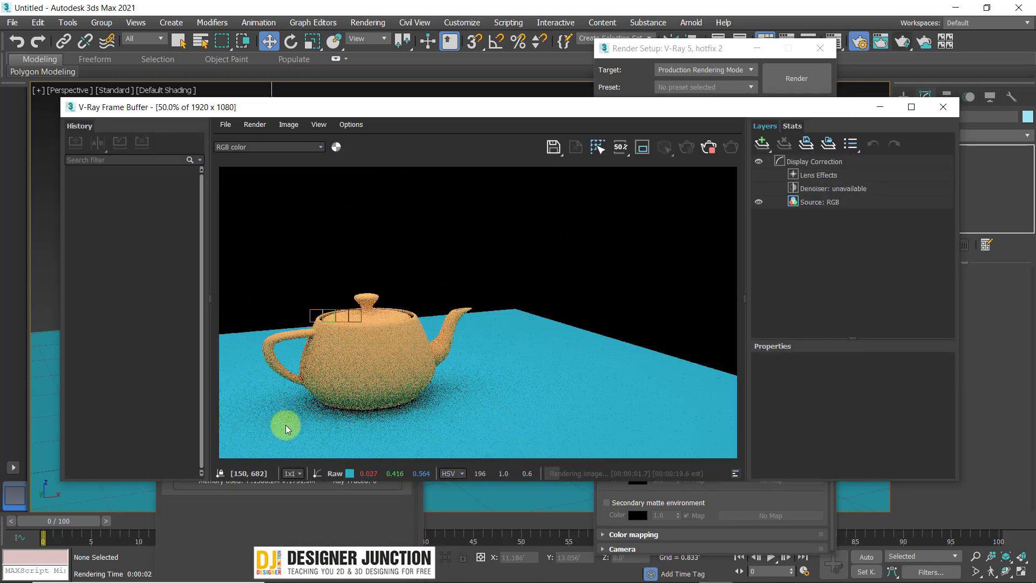
pyautogui.moveTo(479, 113); pyautogui.dragTo(392, 177)
pyautogui.click(422, 141)
pyautogui.click(623, 51)
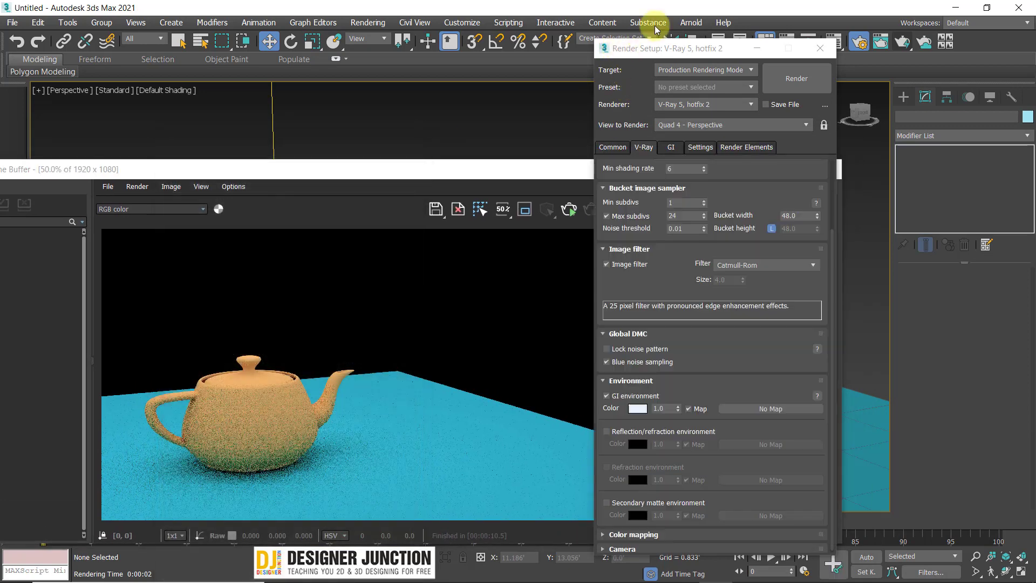
pyautogui.moveTo(608, 49); pyautogui.dragTo(638, 18)
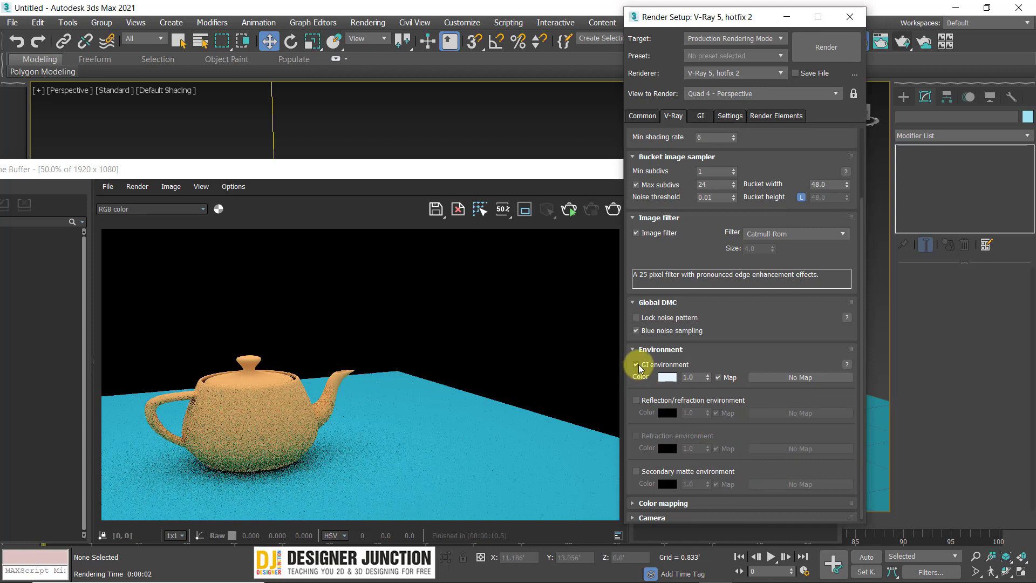
# Disable the GI environment override, and toggle the reflection/refraction environment override on and back off.
pyautogui.click(637, 365)
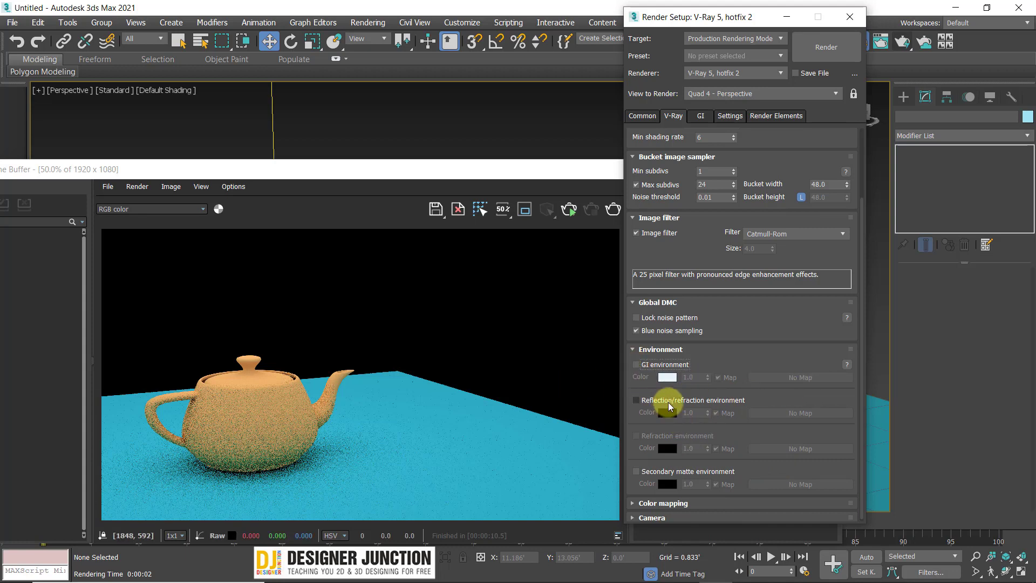
pyautogui.moveTo(737, 318); pyautogui.dragTo(762, 211)
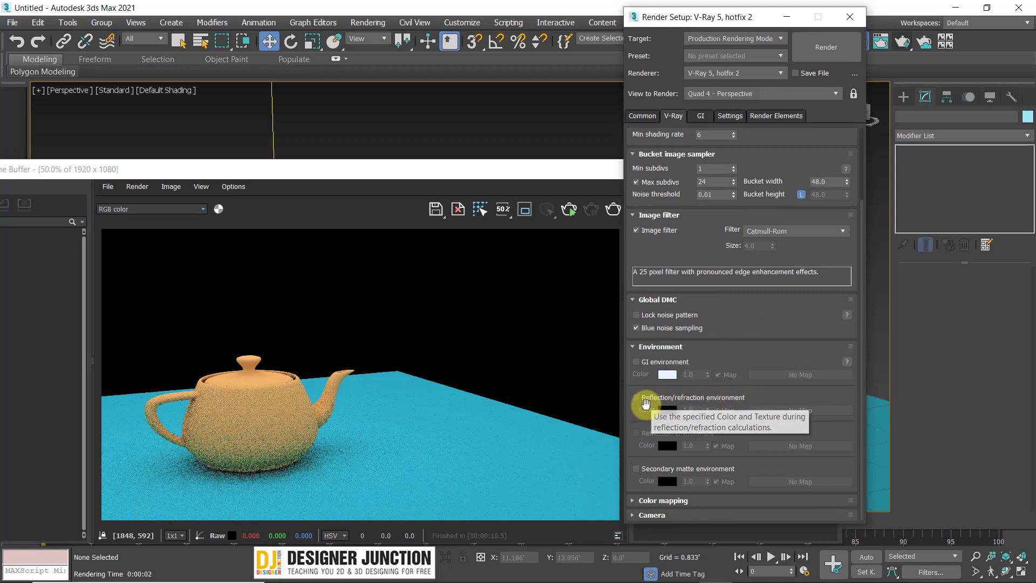
pyautogui.click(637, 398)
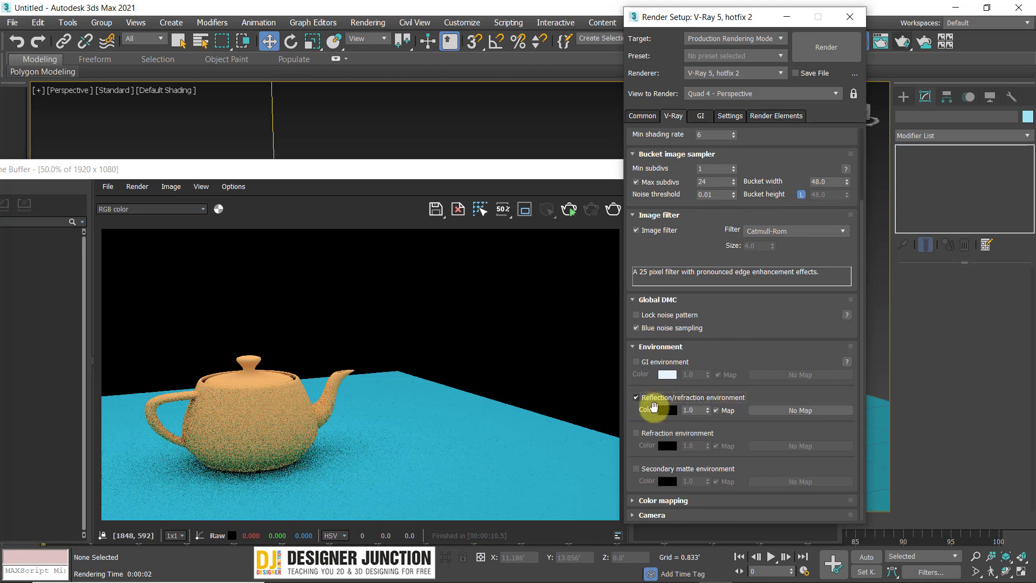
pyautogui.click(638, 400)
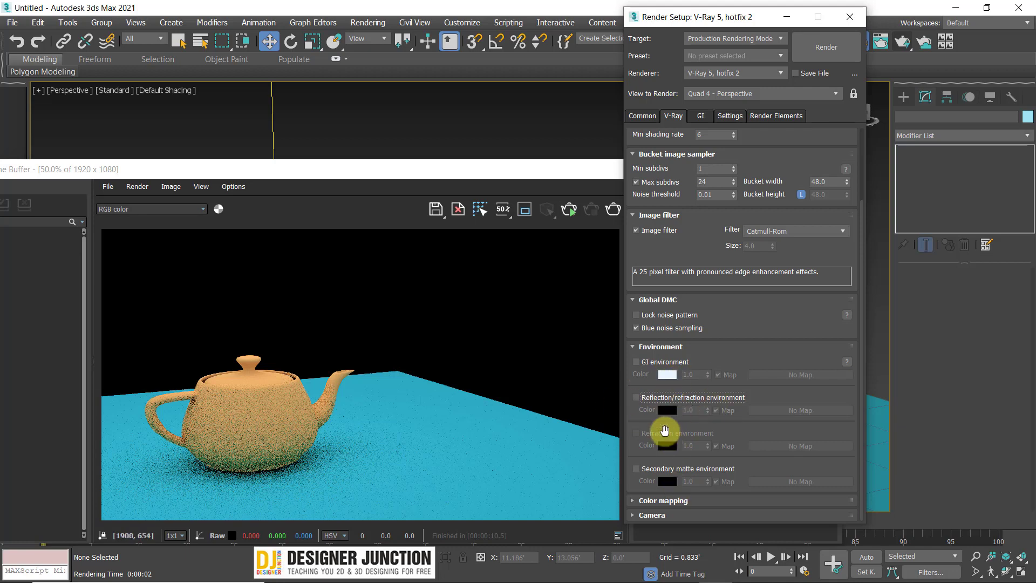
pyautogui.click(641, 401)
pyautogui.click(638, 395)
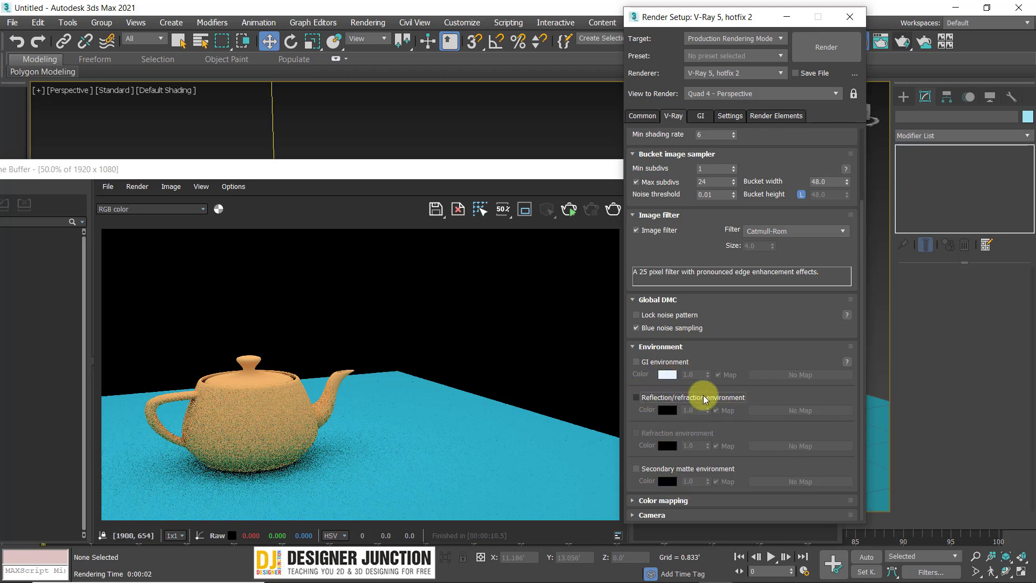
pyautogui.click(651, 364)
pyautogui.click(652, 365)
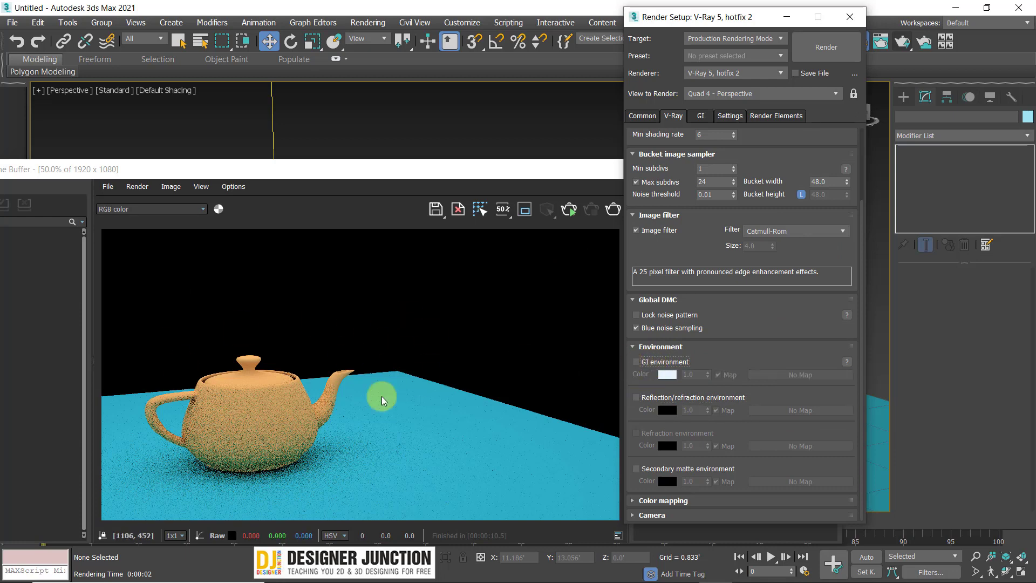
# Examine the rendered teapot up close and show the V-Ray light types, moving the frame buffer aside to reach the render settings.
pyautogui.scroll(1, 247, 410)
pyautogui.moveTo(247, 410); pyautogui.dragTo(285, 390, button='middle')
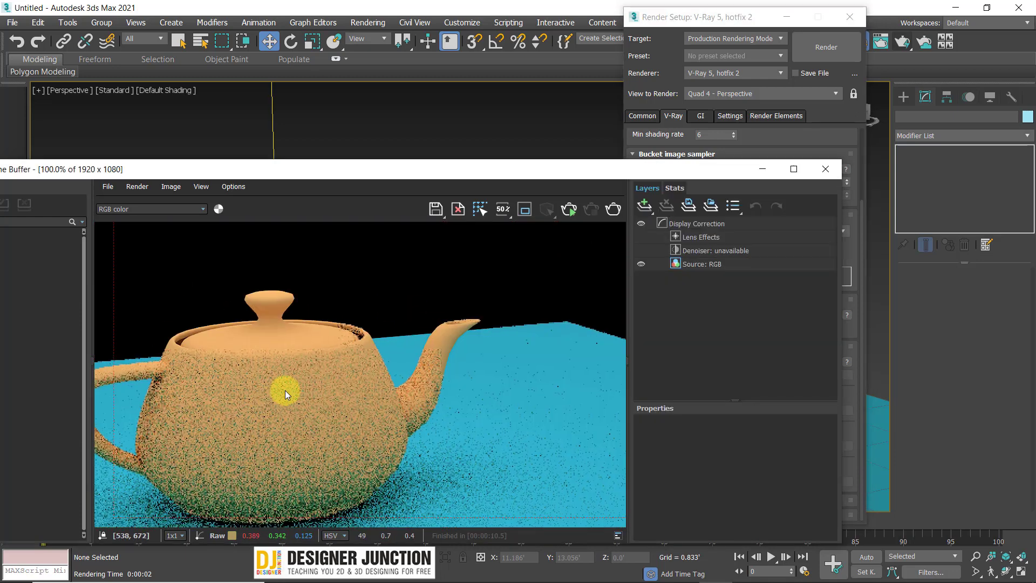
pyautogui.scroll(-1, 284, 389)
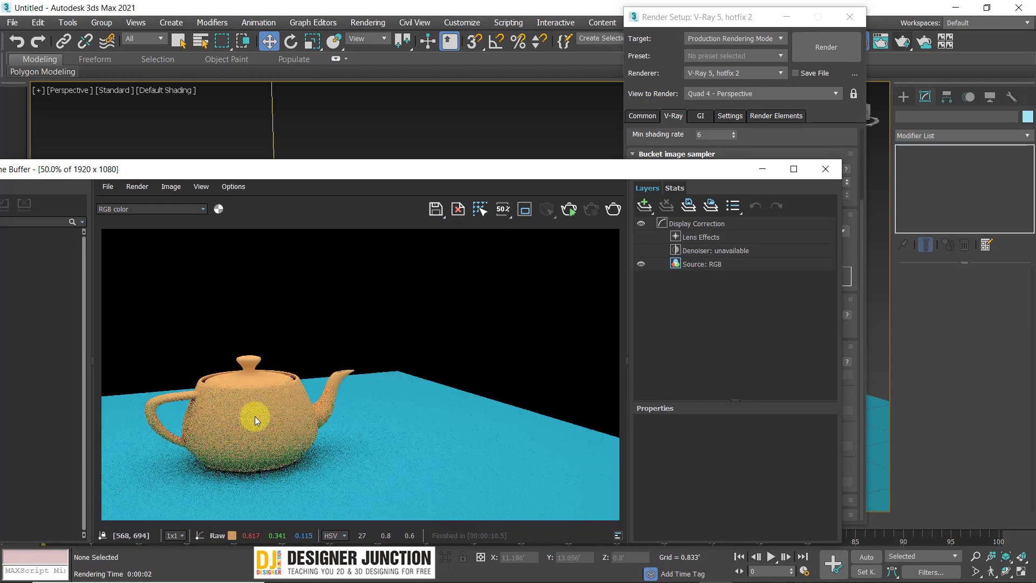
pyautogui.click(905, 97)
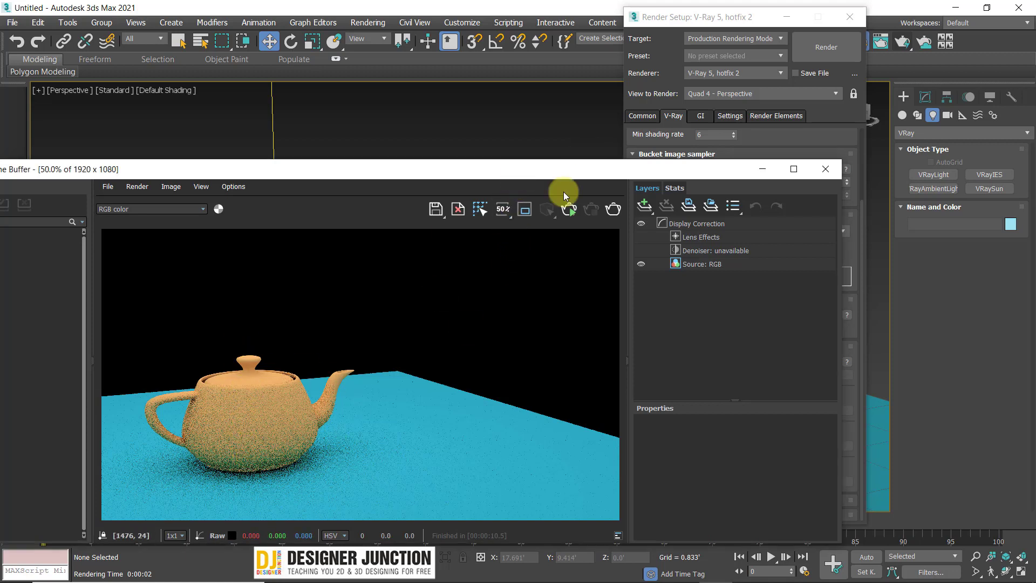
pyautogui.moveTo(472, 174); pyautogui.dragTo(335, 105)
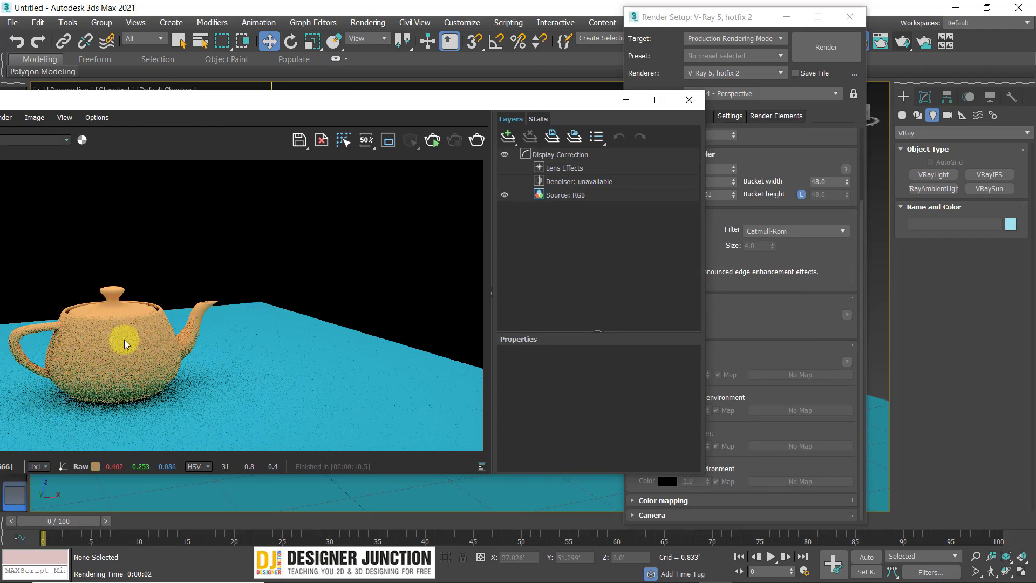
pyautogui.click(781, 322)
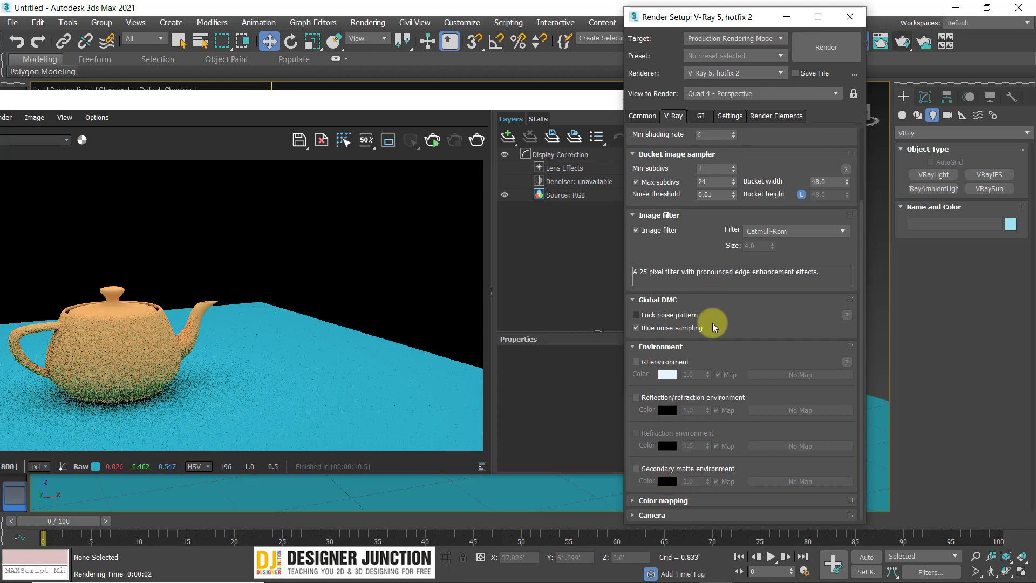
# Expand the Color mapping settings, view the available mapping types, and shift the render settings window slightly.
pyautogui.click(655, 500)
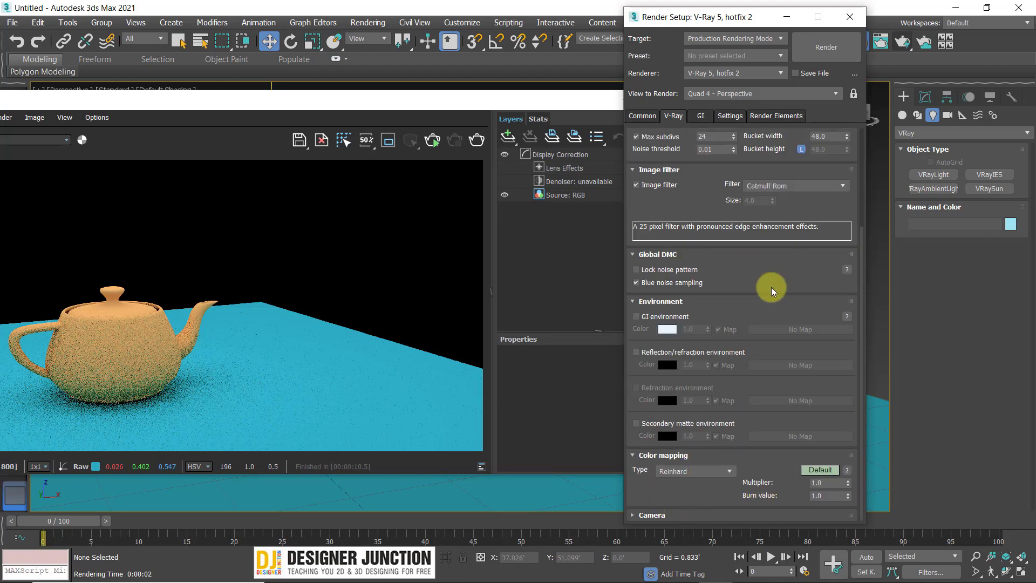
pyautogui.click(708, 472)
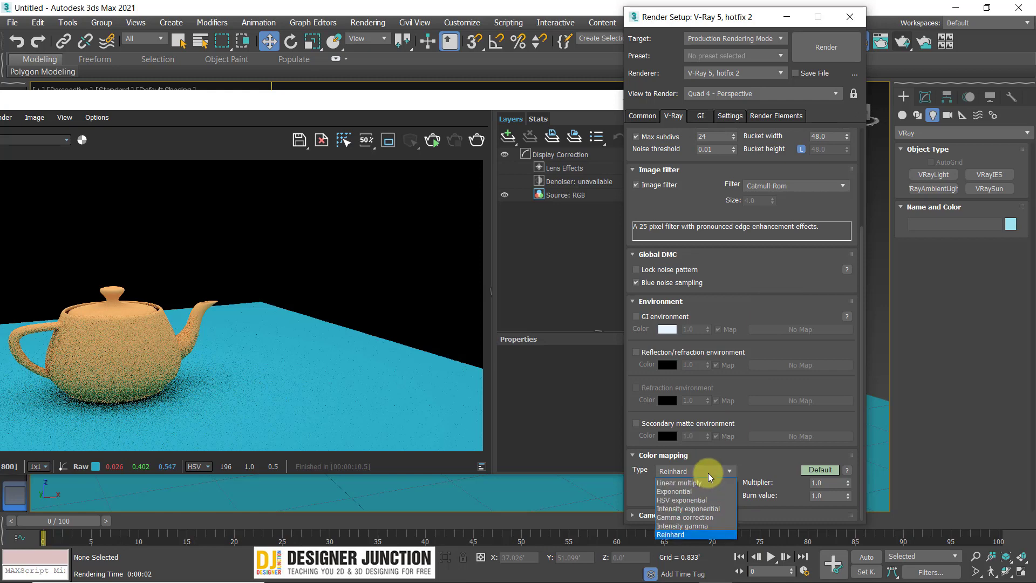
pyautogui.click(708, 473)
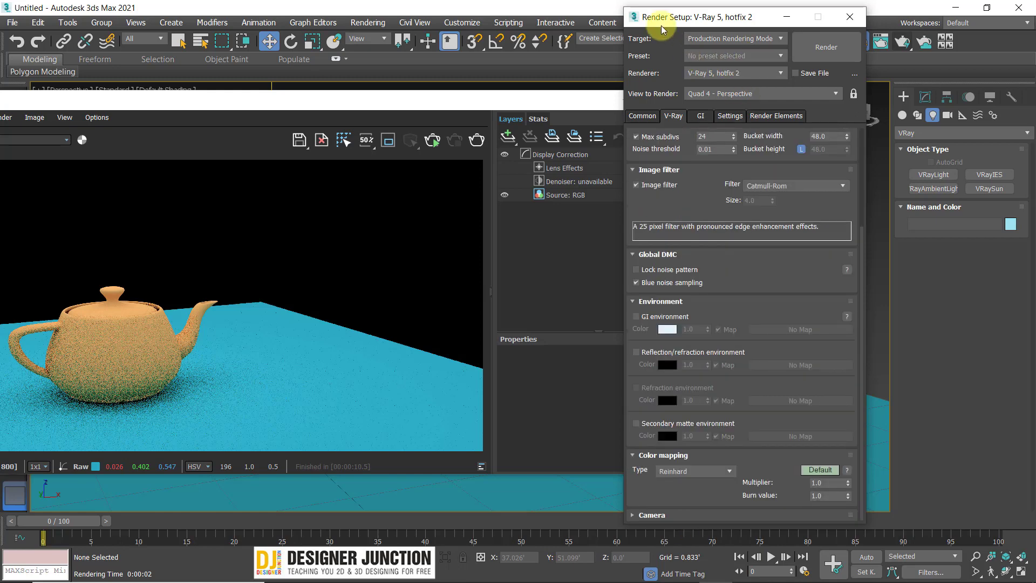
pyautogui.moveTo(663, 29); pyautogui.dragTo(635, 23)
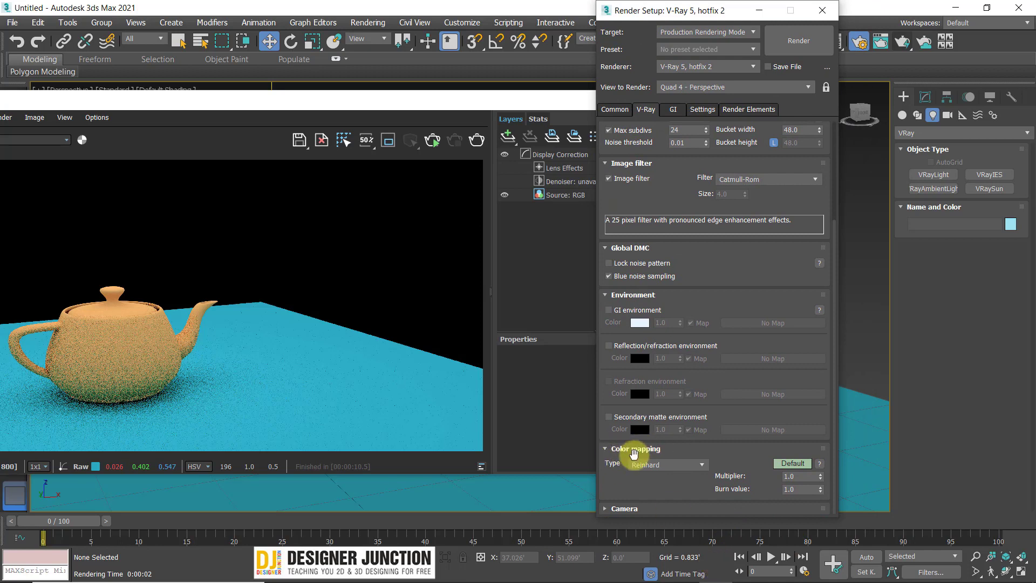
pyautogui.click(667, 463)
pyautogui.click(667, 463)
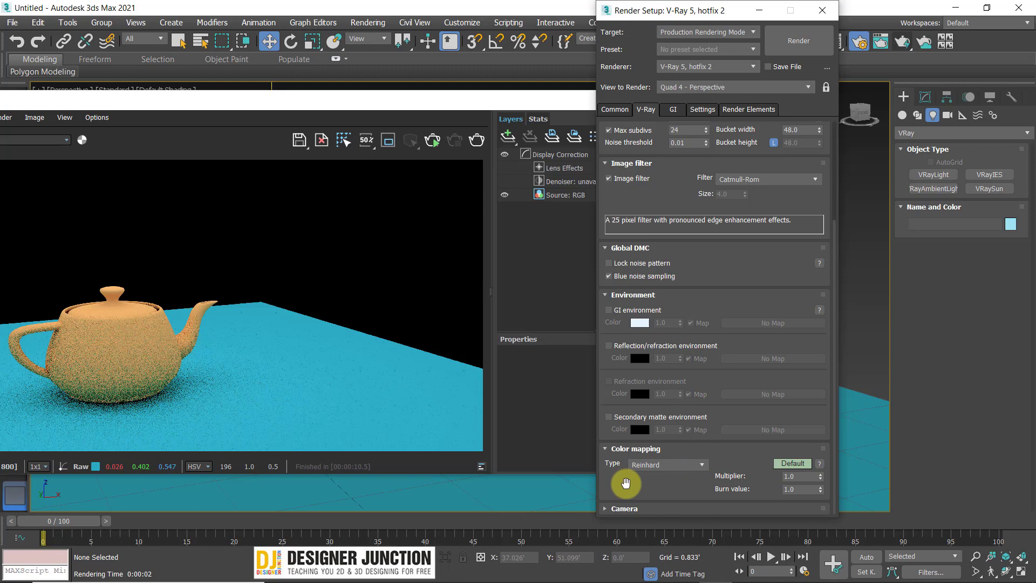
# Change the color mapping type to Linear multiply, review the alternatives, and set it back to Reinhard.
pyautogui.click(659, 465)
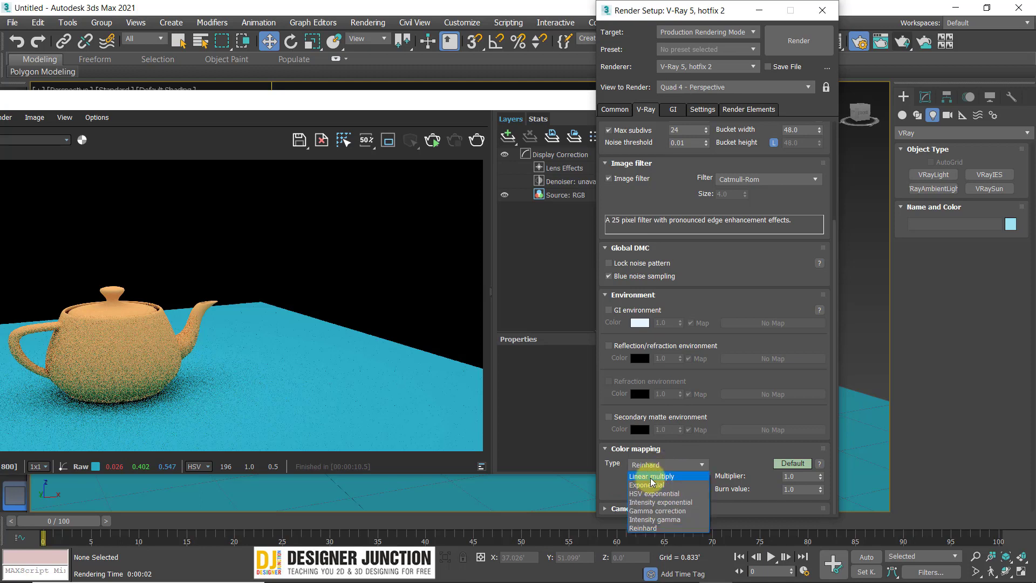
pyautogui.click(651, 477)
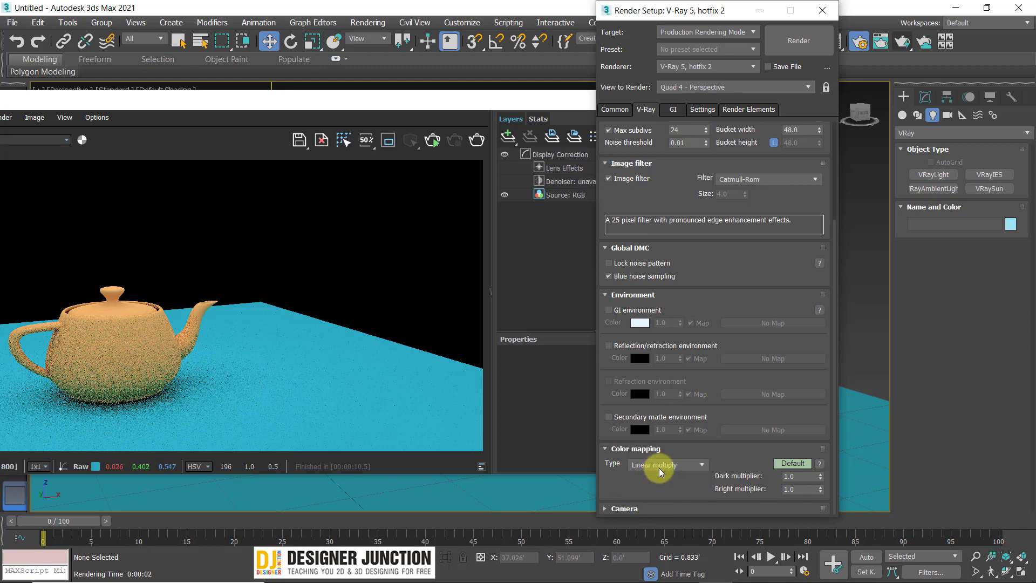
pyautogui.click(663, 466)
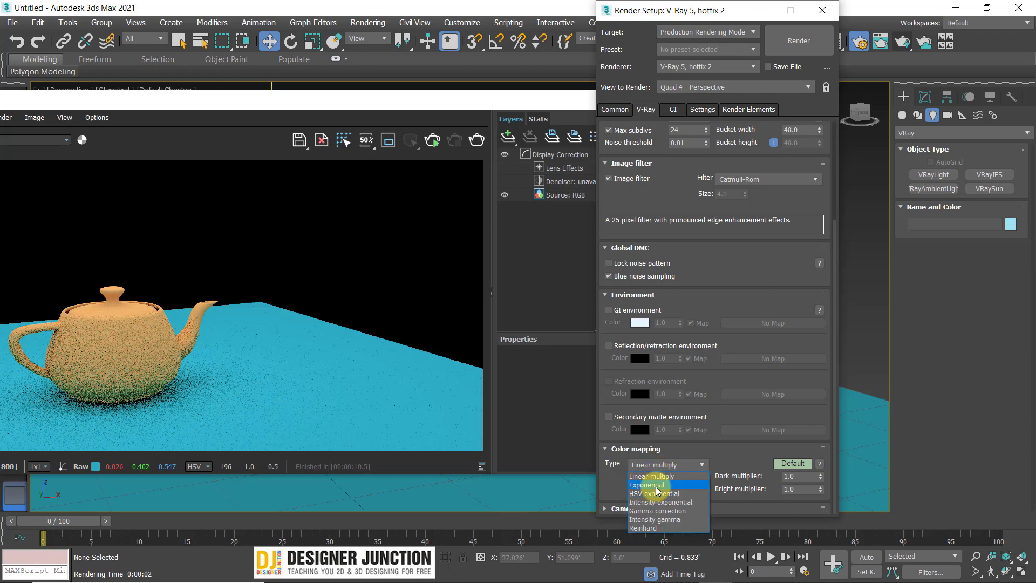
pyautogui.click(667, 467)
pyautogui.click(668, 467)
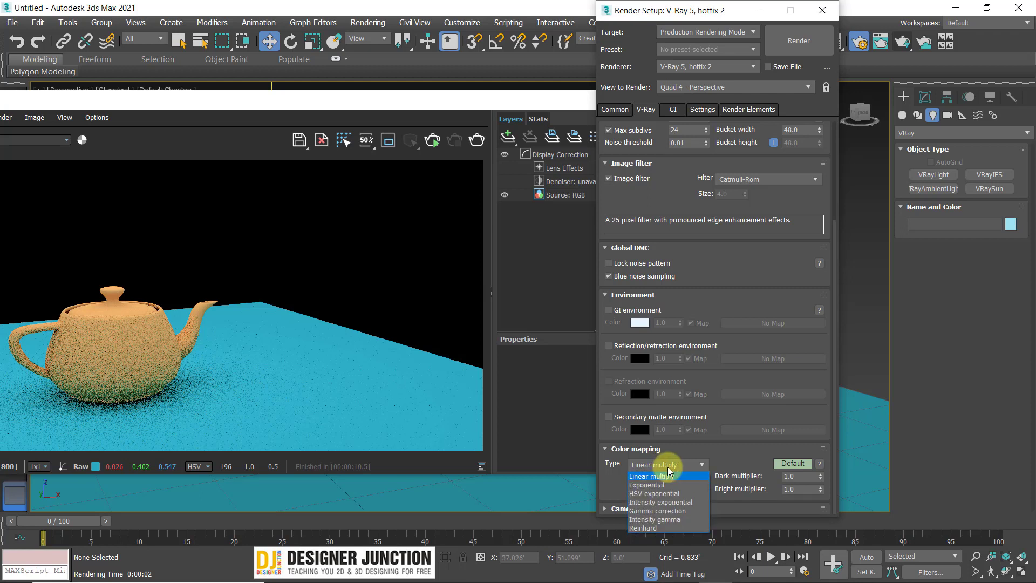
pyautogui.click(650, 537)
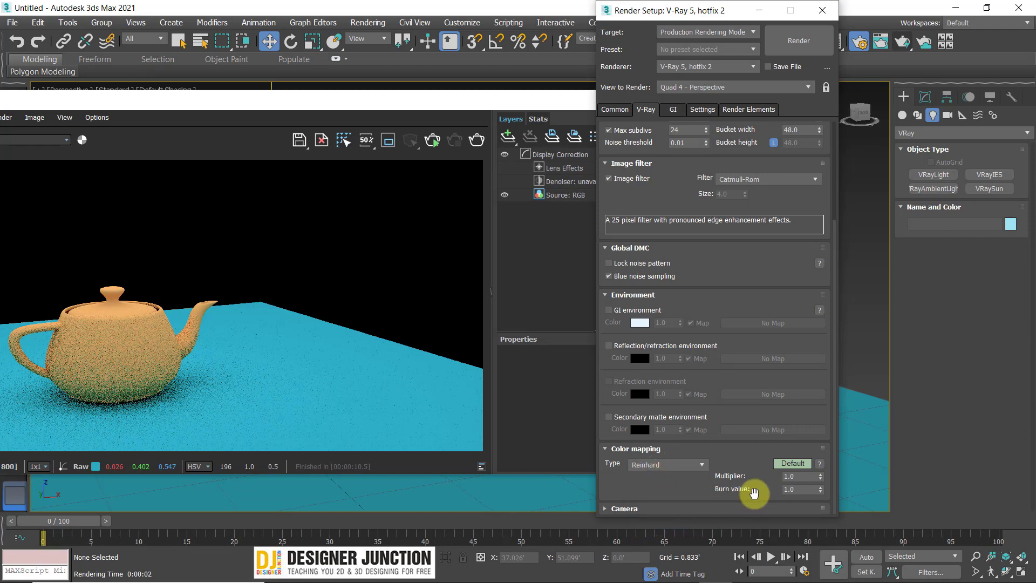
# Set the Reinhard burn value to 0.2 and back to 1.0, and briefly show the Camera settings.
pyautogui.moveTo(808, 490); pyautogui.dragTo(777, 490)
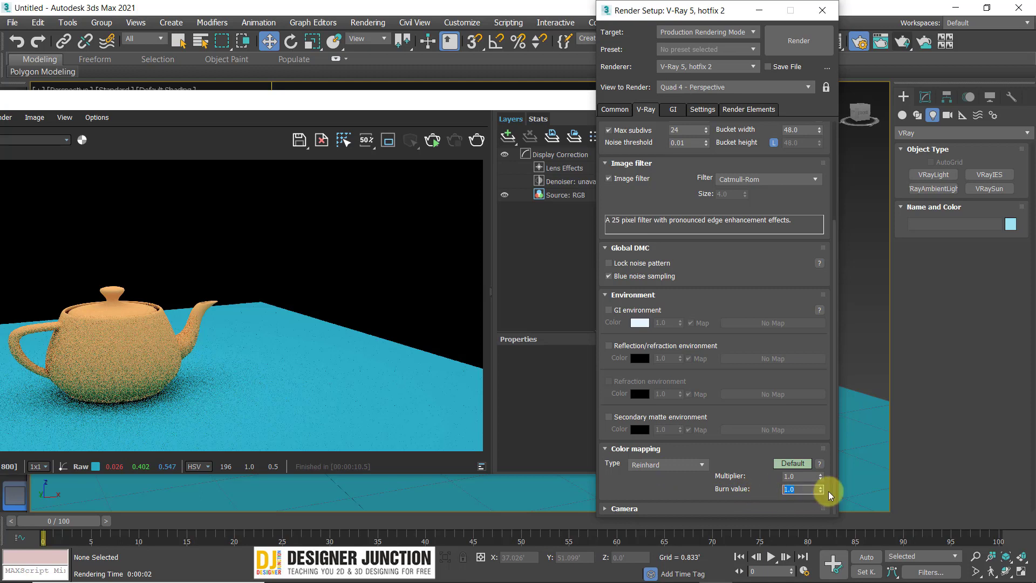
pyautogui.write('0.2')
pyautogui.press('Return')
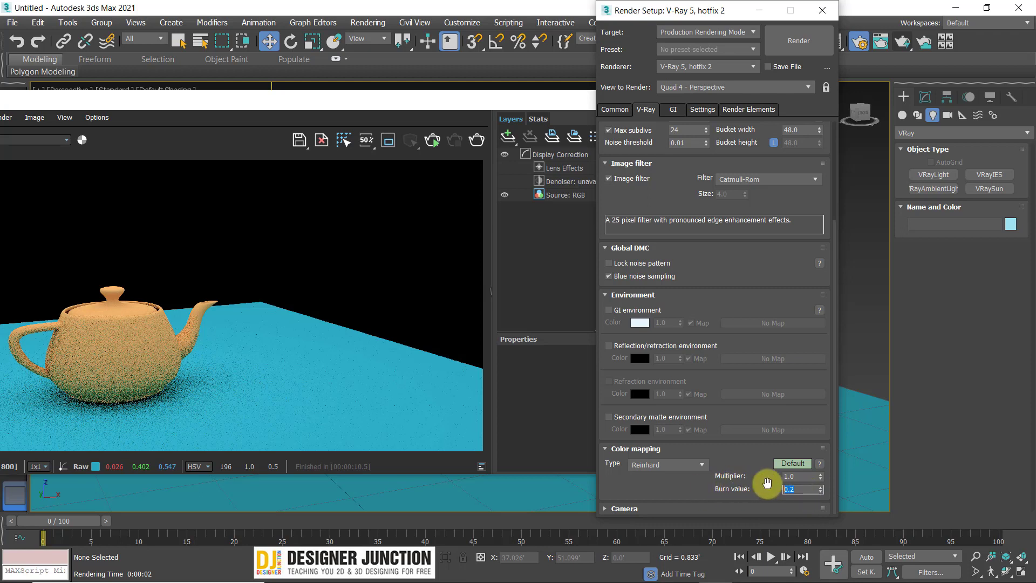
pyautogui.moveTo(802, 477)
pyautogui.mouseDown()
pyautogui.moveTo(791, 492)
pyautogui.moveTo(803, 487)
pyautogui.mouseUp()
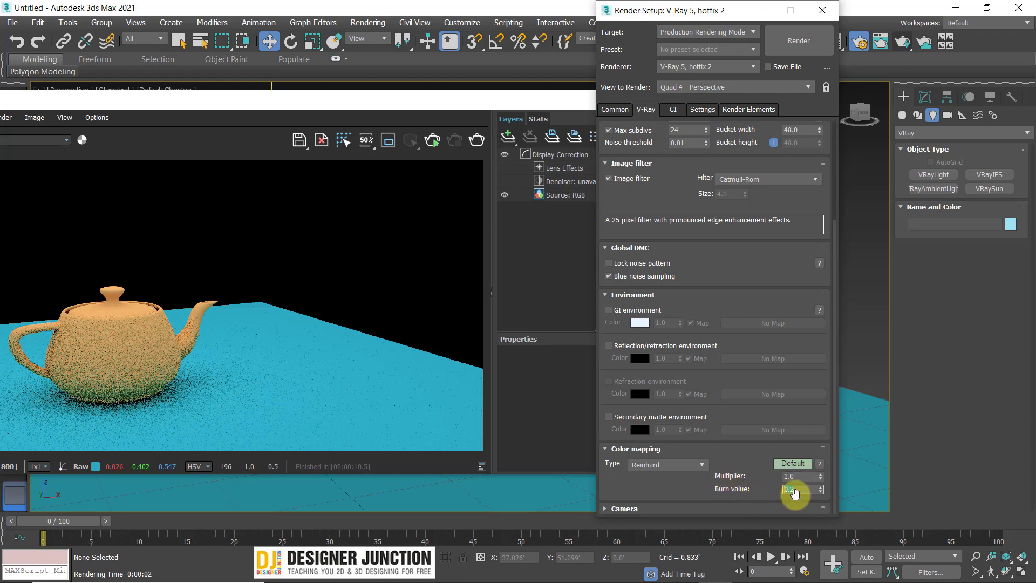
pyautogui.doubleClick(795, 490)
pyautogui.write('1')
pyautogui.press('Return')
pyautogui.click(626, 508)
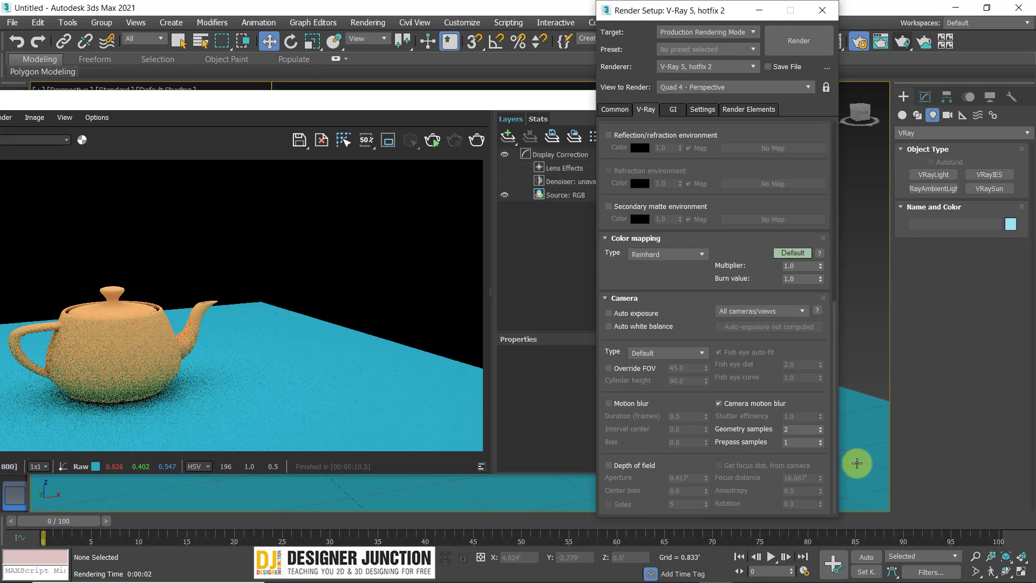
pyautogui.click(622, 298)
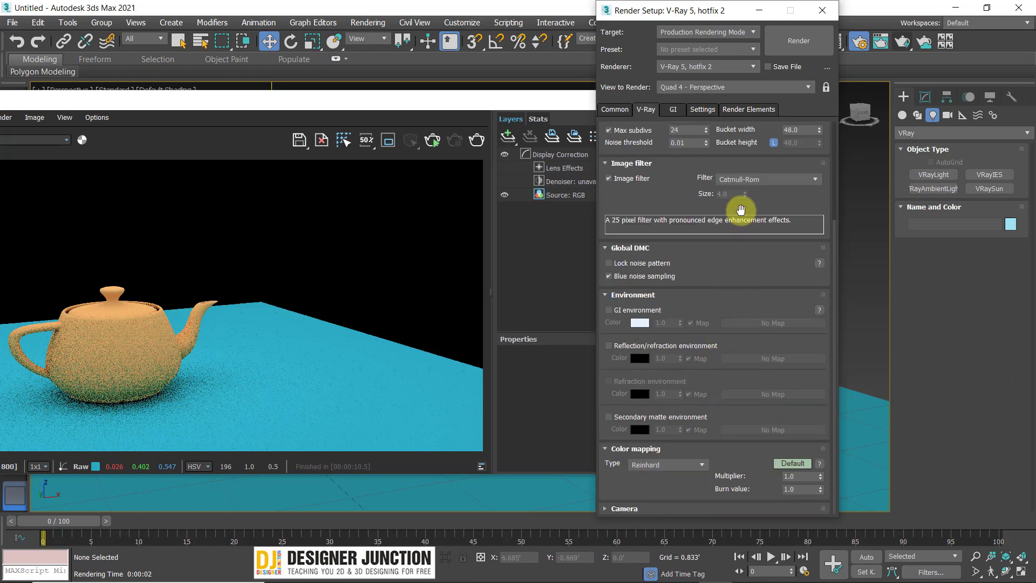
# Set the primary global illumination engine to Irradiance map.
pyautogui.click(674, 110)
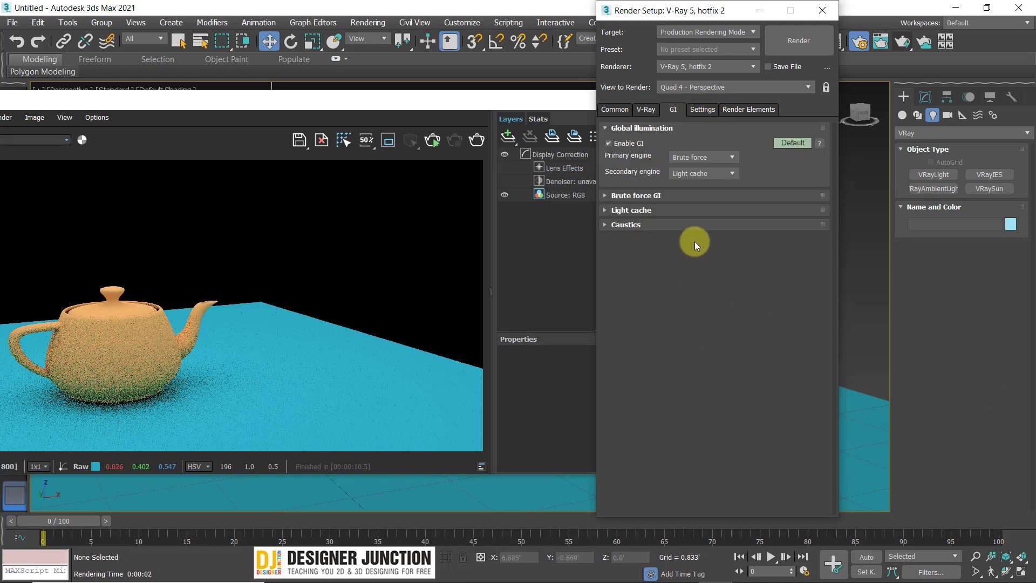
pyautogui.click(726, 157)
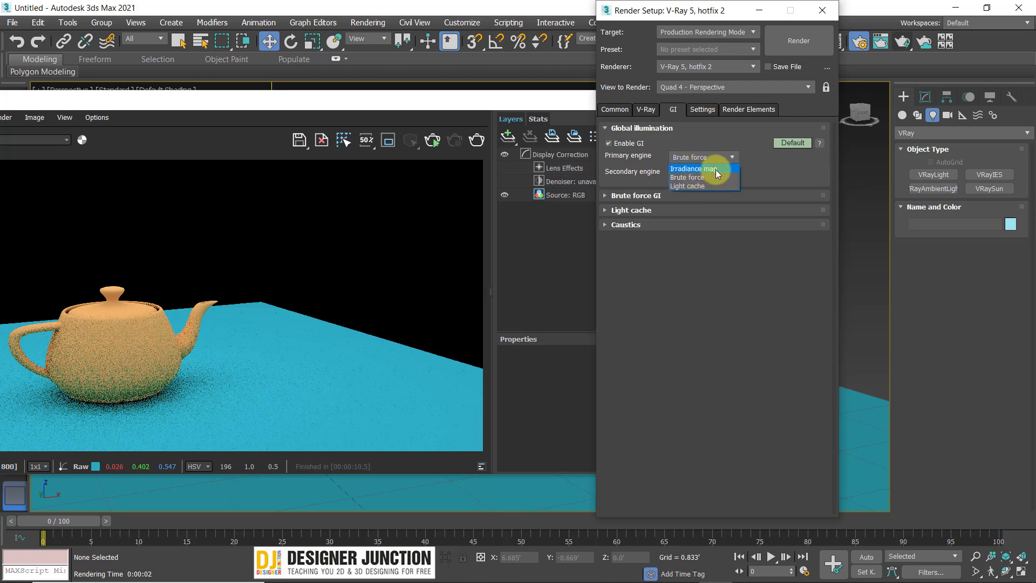
pyautogui.click(743, 144)
pyautogui.click(729, 154)
pyautogui.click(720, 157)
pyautogui.click(719, 157)
pyautogui.click(739, 167)
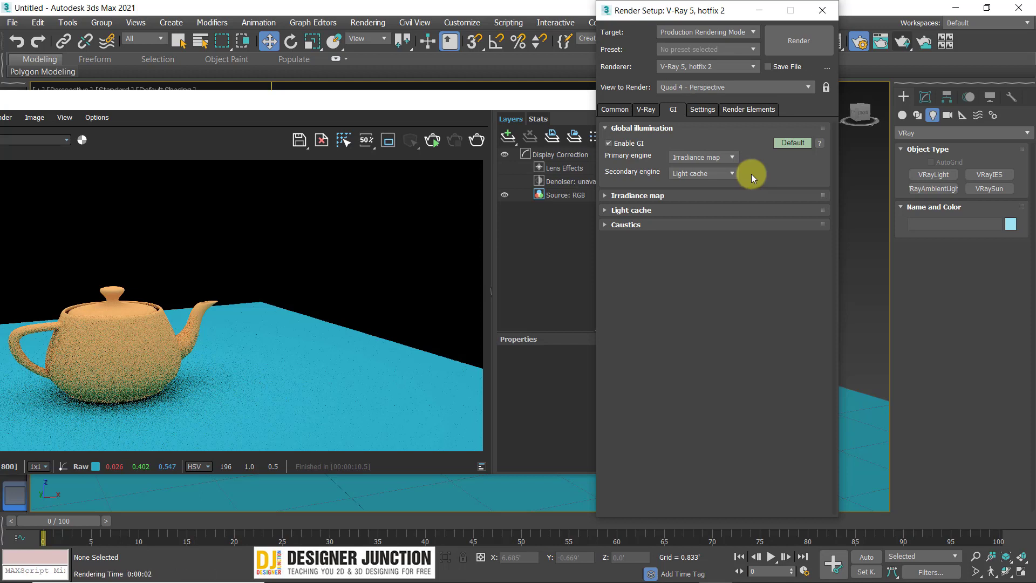
# Examine the engine choices for primary and secondary GI, keeping Irradiance map as primary and Light cache as secondary.
pyautogui.click(708, 155)
pyautogui.click(706, 184)
pyautogui.click(710, 158)
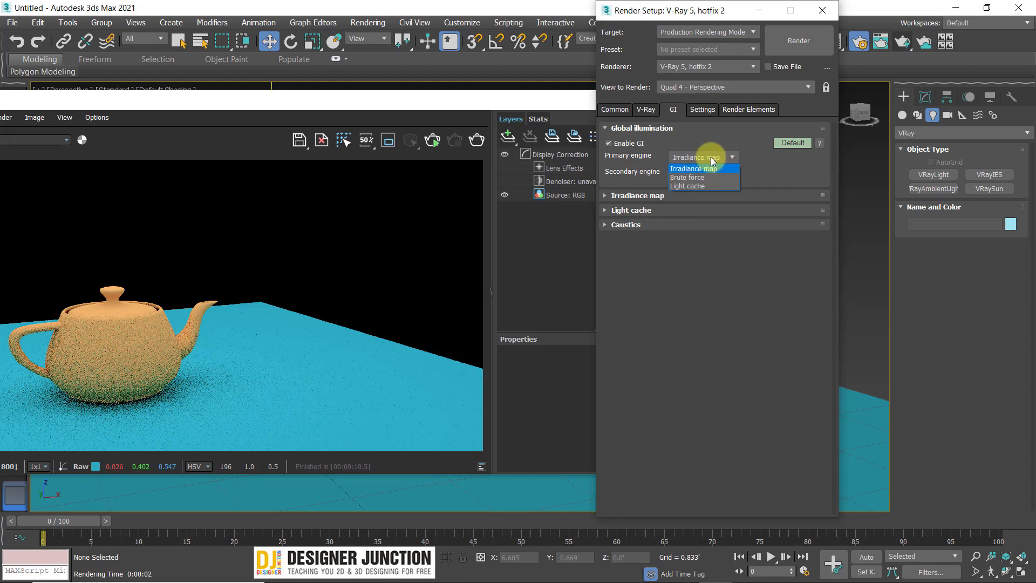
pyautogui.click(756, 151)
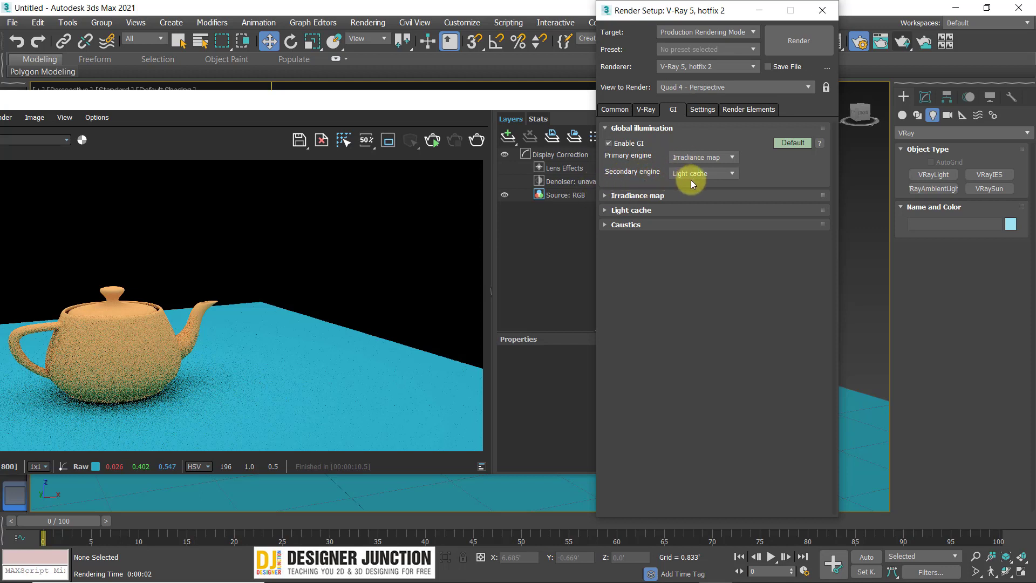
pyautogui.click(709, 178)
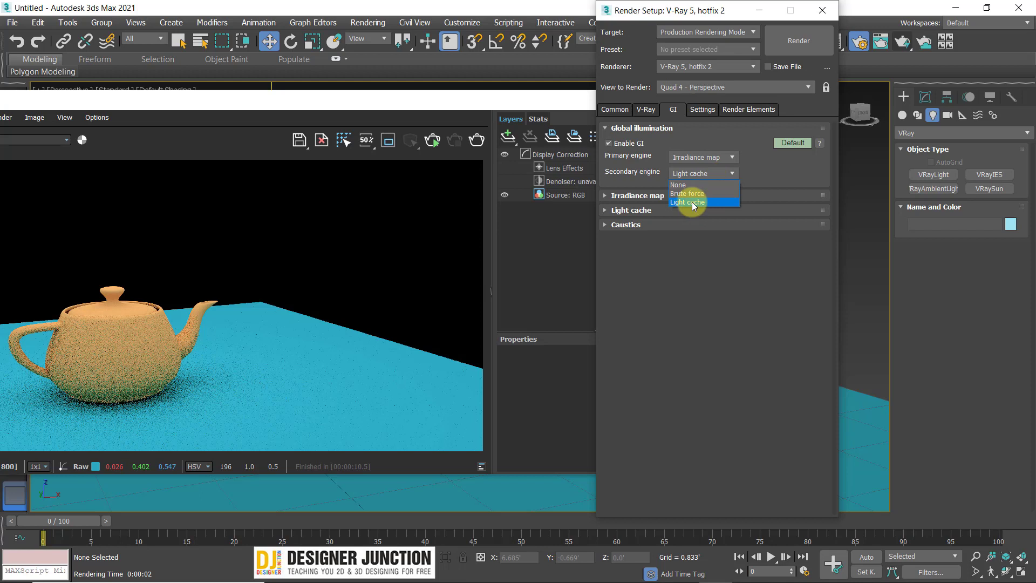
pyautogui.click(694, 203)
pyautogui.click(688, 176)
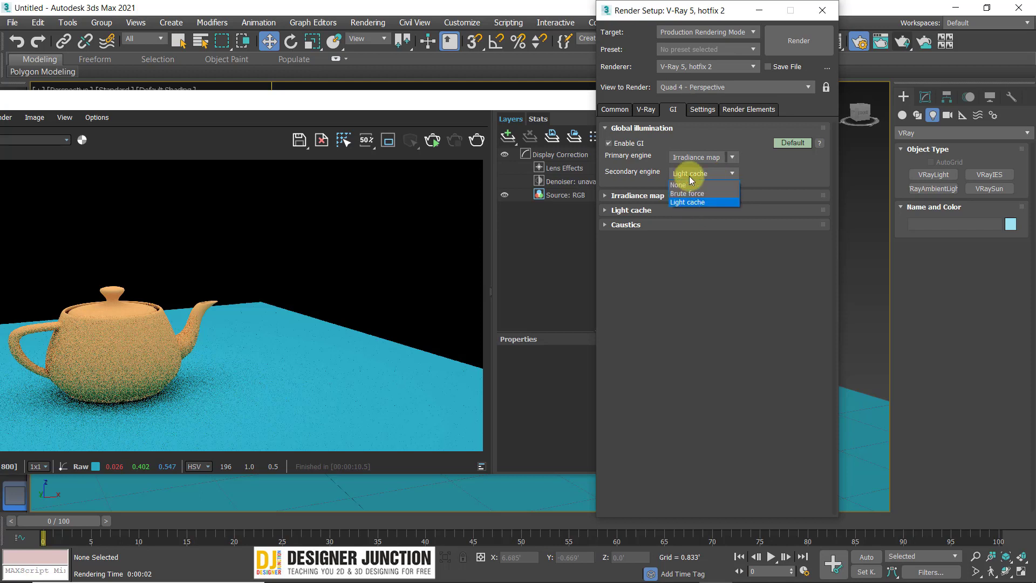
pyautogui.click(695, 173)
pyautogui.click(705, 158)
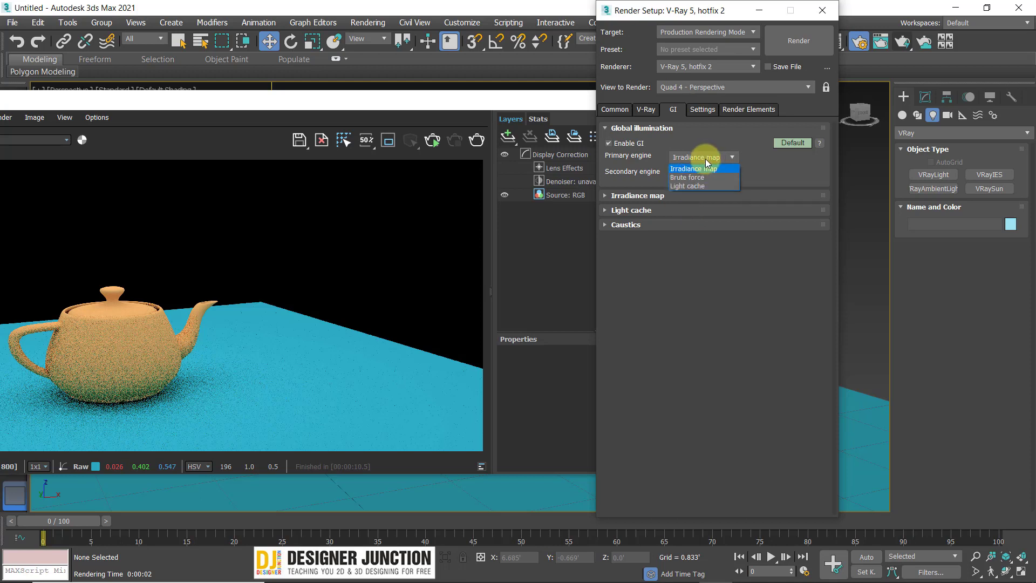
pyautogui.click(713, 168)
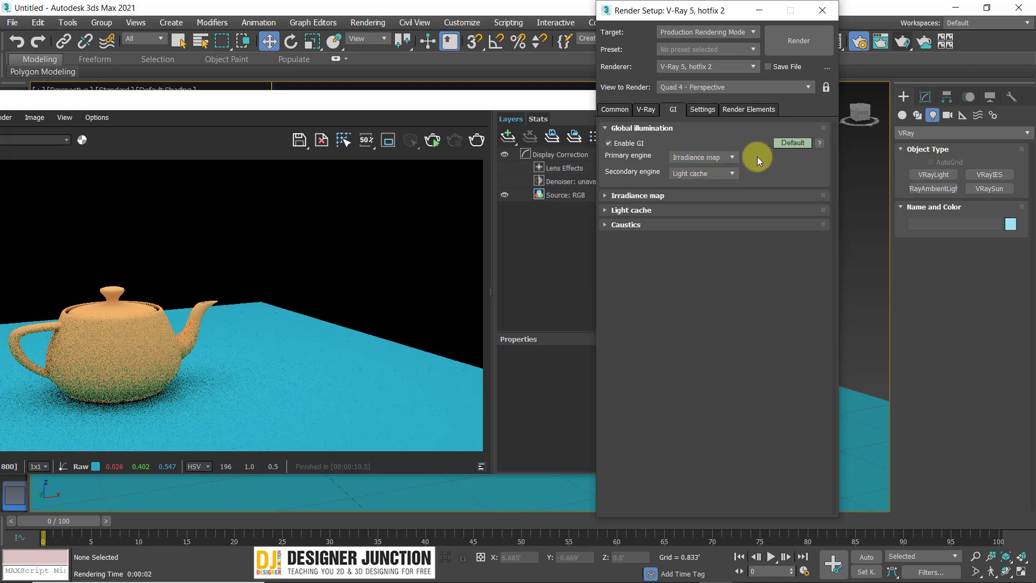
# Switch the Global illumination settings to Advanced mode, enable ambient occlusion, and review its amount and radius.
pyautogui.click(785, 143)
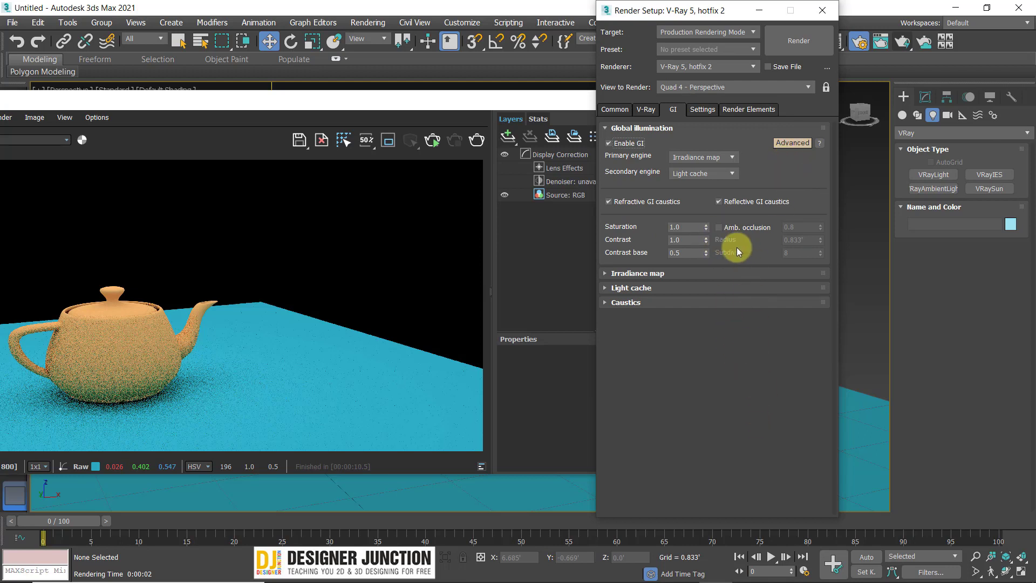
pyautogui.click(718, 227)
pyautogui.click(787, 241)
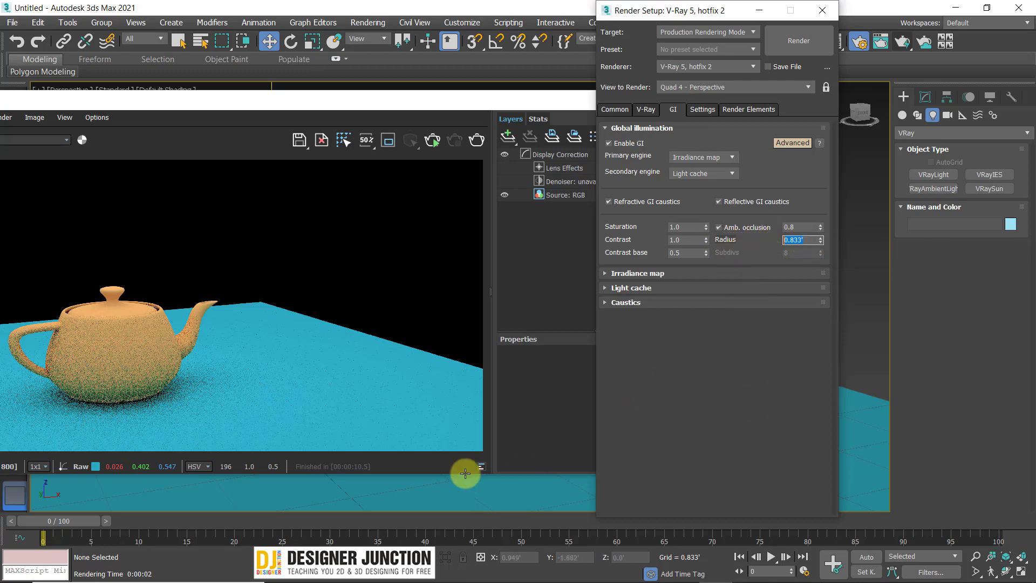
pyautogui.click(798, 227)
pyautogui.click(725, 392)
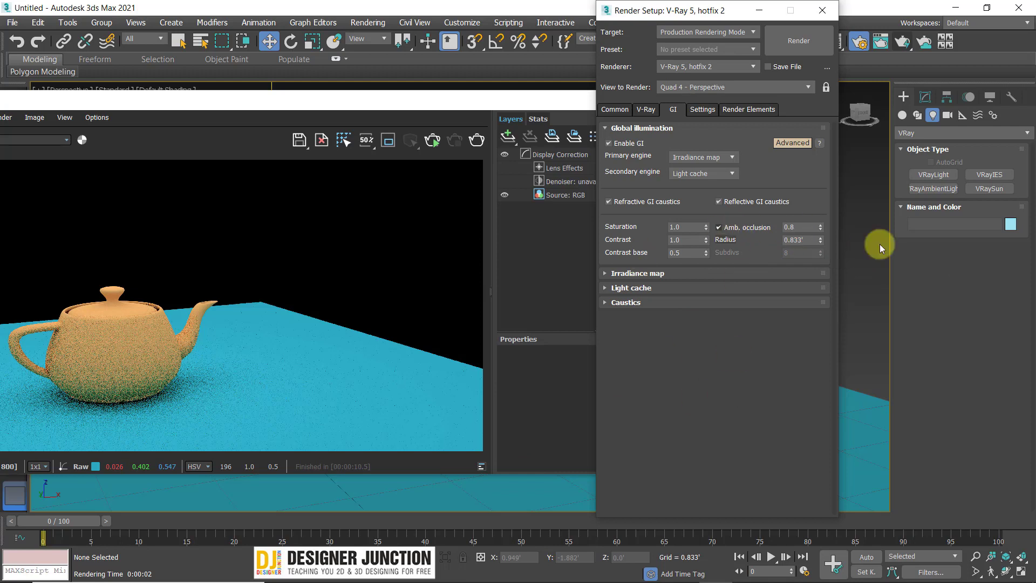
pyautogui.click(803, 228)
pyautogui.click(788, 241)
pyautogui.click(798, 227)
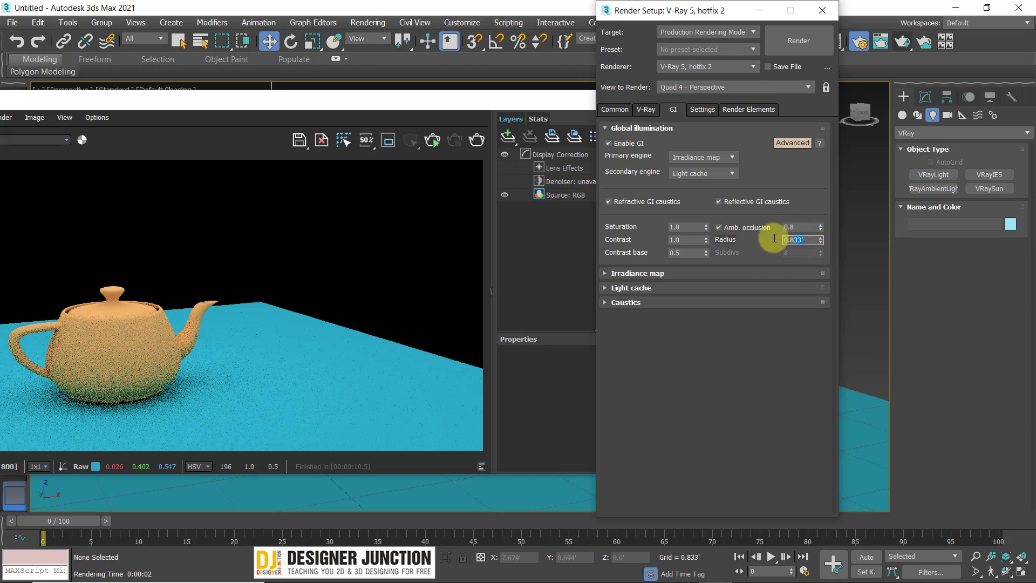
pyautogui.click(807, 240)
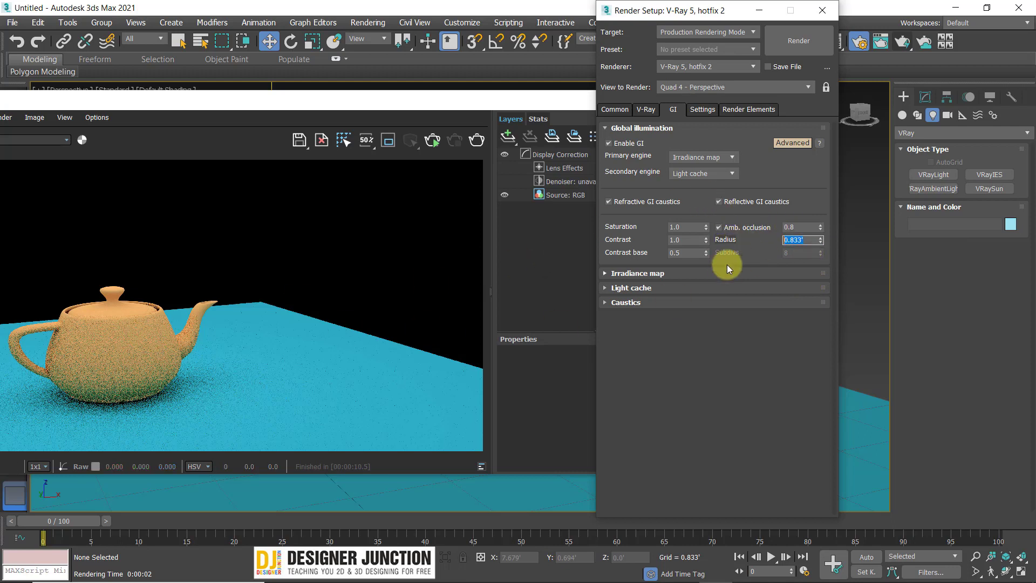
pyautogui.click(753, 449)
# Cycle the Global illumination settings through the Expert and Default modes and back to Advanced.
pyautogui.click(789, 144)
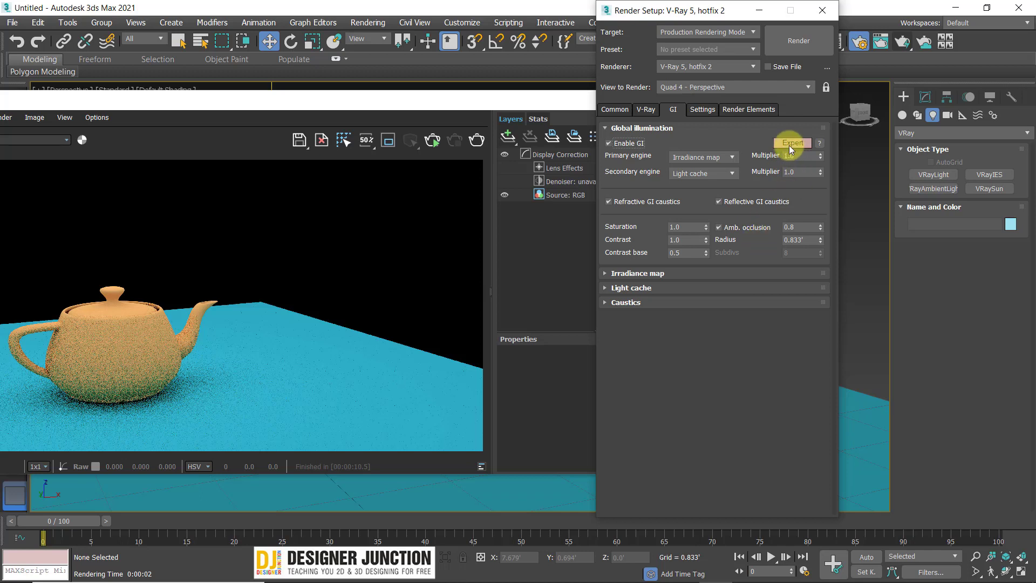
pyautogui.click(789, 144)
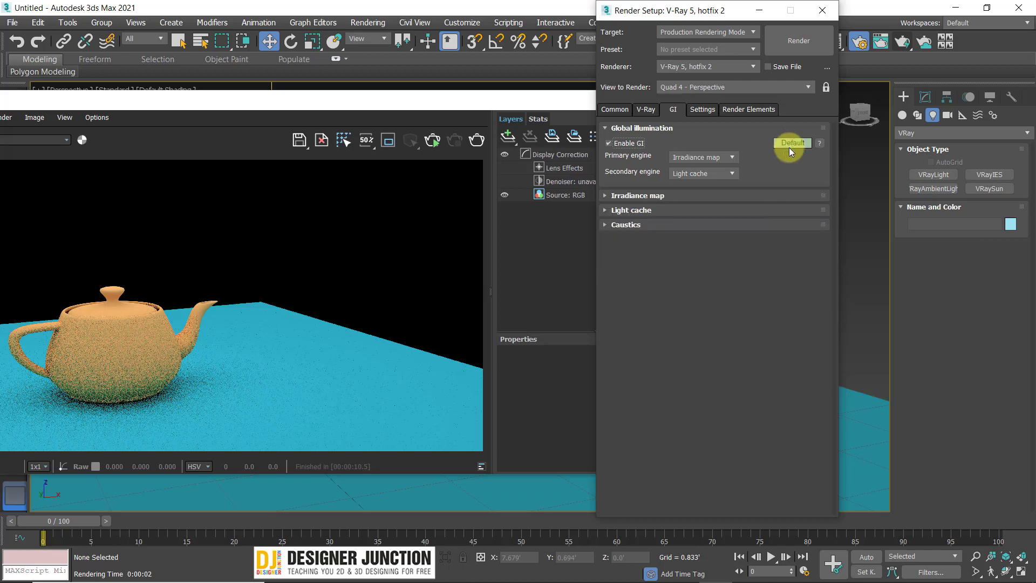
pyautogui.click(788, 146)
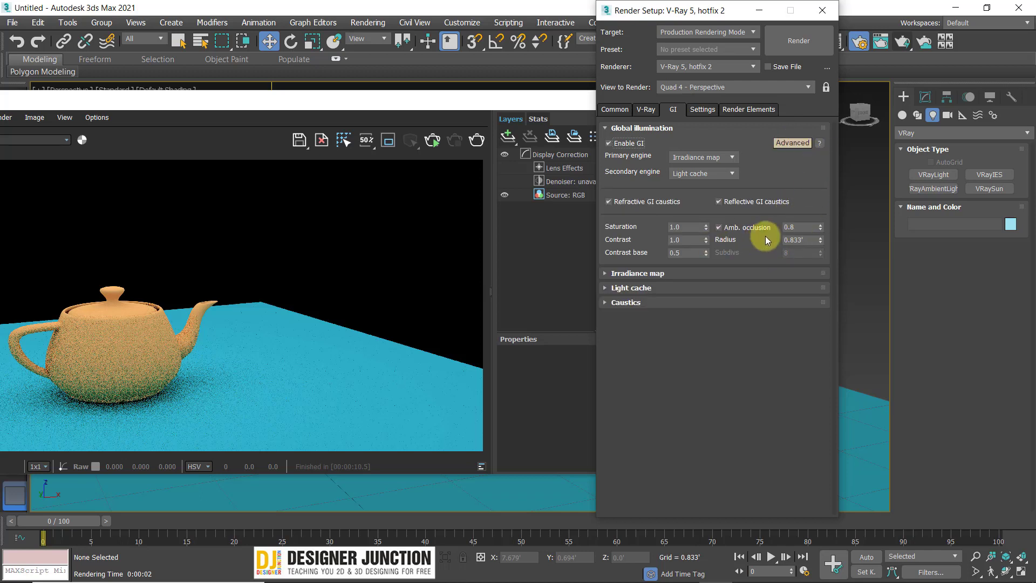
# Expand the Irradiance map settings and review the available presets, keeping High as the current preset.
pyautogui.click(629, 273)
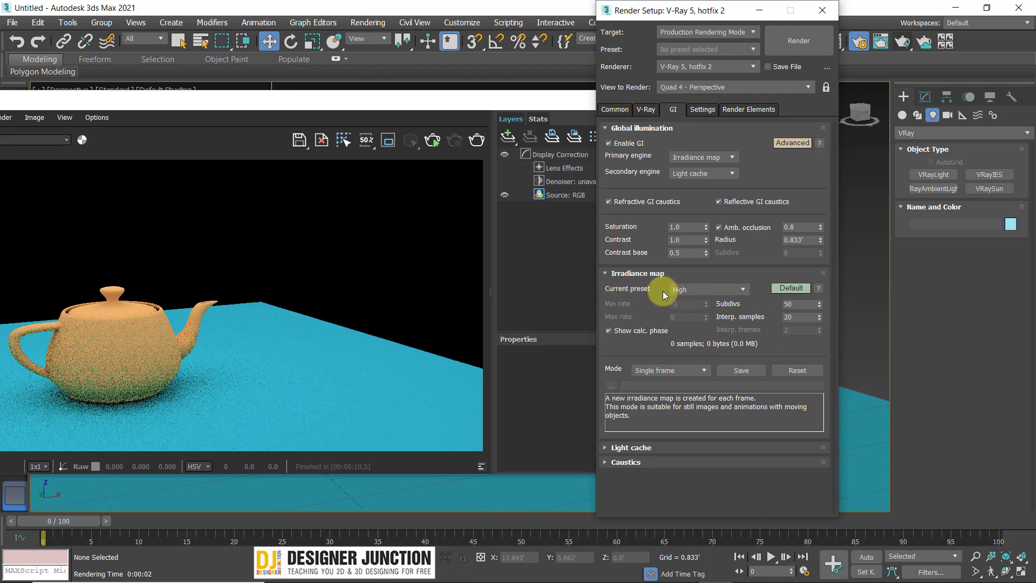
pyautogui.click(698, 289)
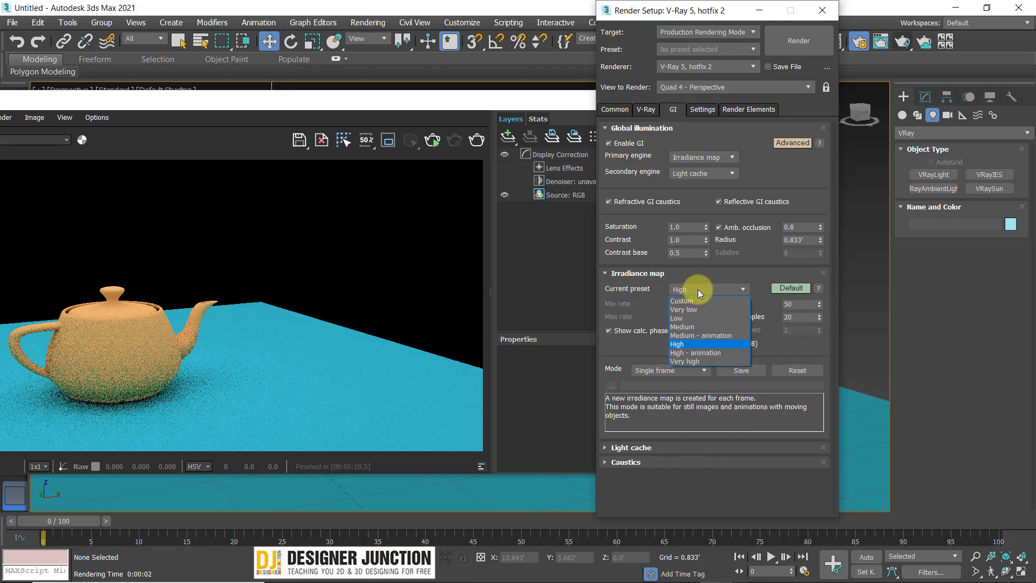
pyautogui.click(698, 289)
pyautogui.click(698, 289)
pyautogui.click(697, 289)
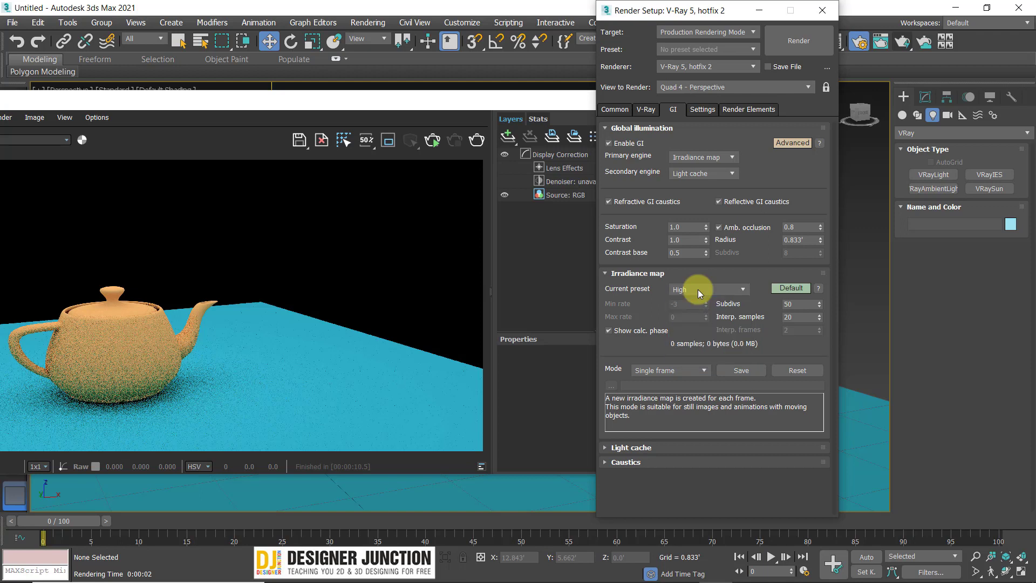
# Try the Low and Medium presets for the irradiance map and return the current preset to High.
pyautogui.click(697, 289)
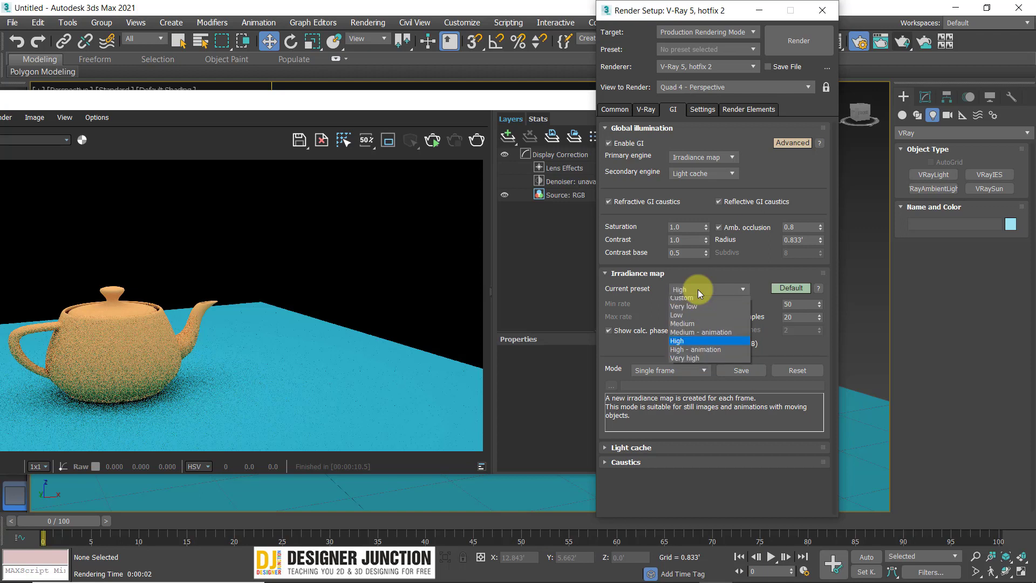
pyautogui.click(699, 317)
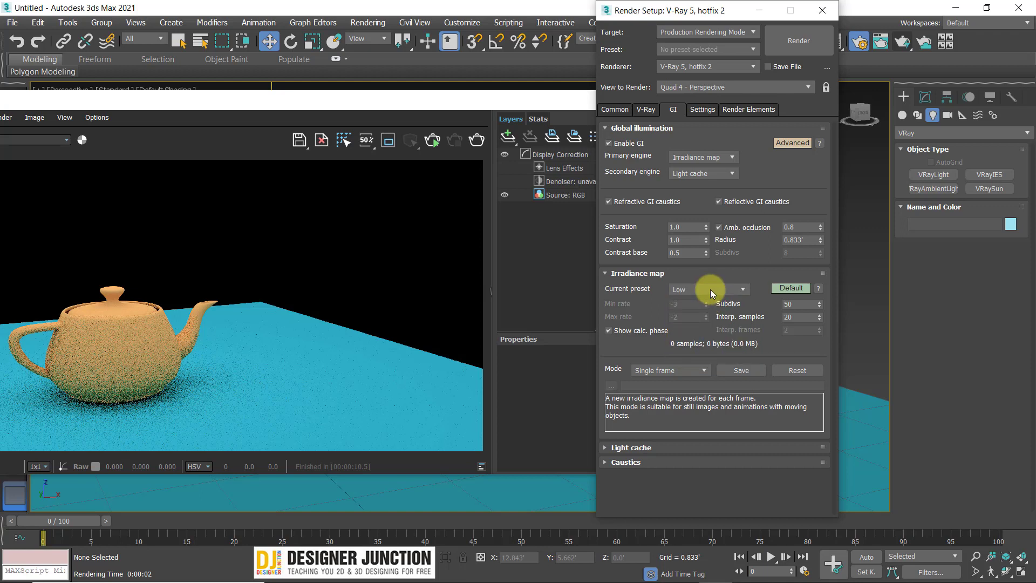
pyautogui.click(710, 289)
pyautogui.click(701, 327)
pyautogui.click(704, 288)
pyautogui.click(692, 344)
# Expand the Light cache settings and examine the preset, subdivs and sample size.
pyautogui.click(631, 448)
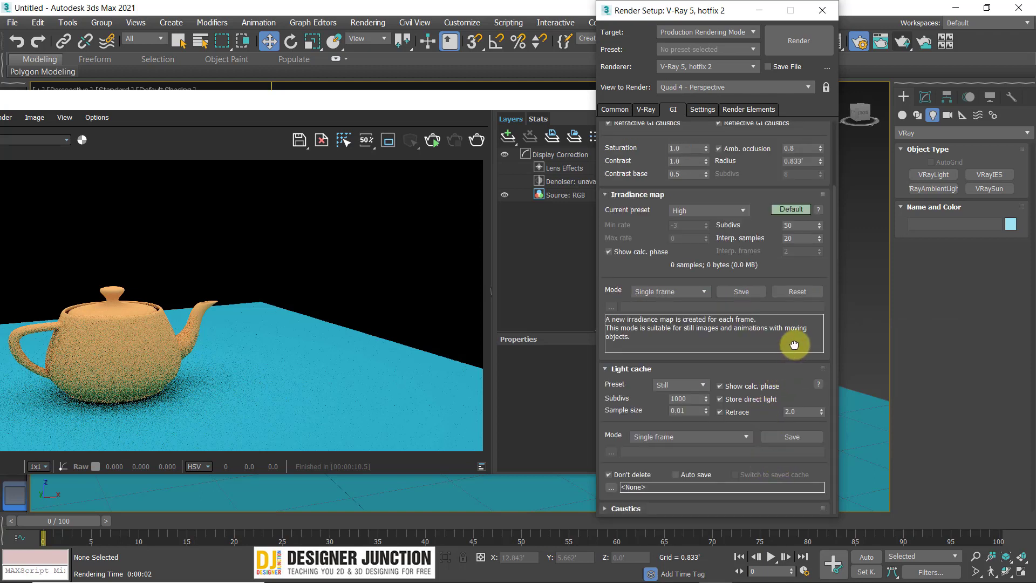
pyautogui.doubleClick(678, 400)
pyautogui.click(689, 399)
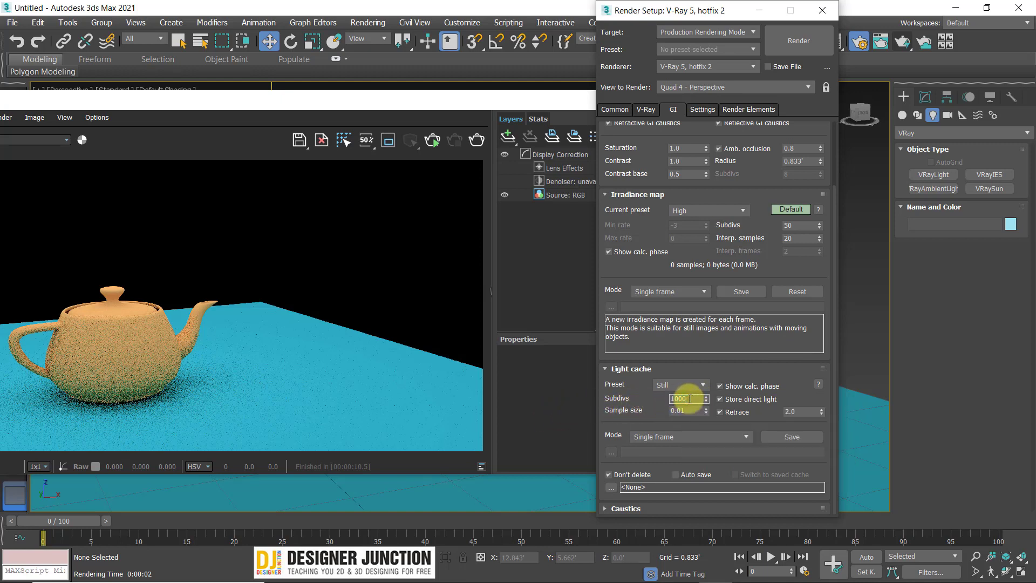
pyautogui.doubleClick(689, 398)
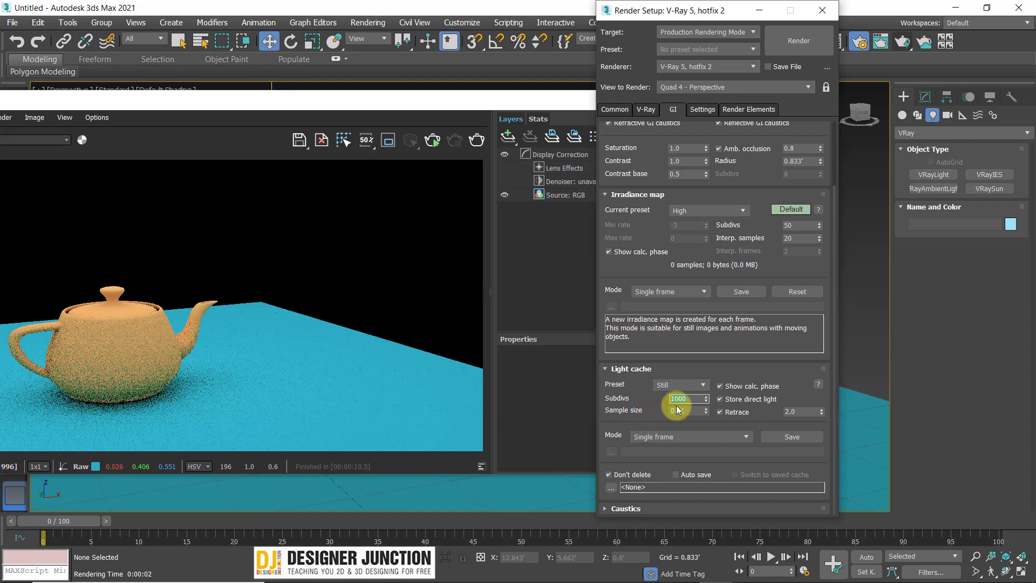
# Toggle the light cache's Retrace option several times, read its description, and leave it disabled.
pyautogui.click(725, 412)
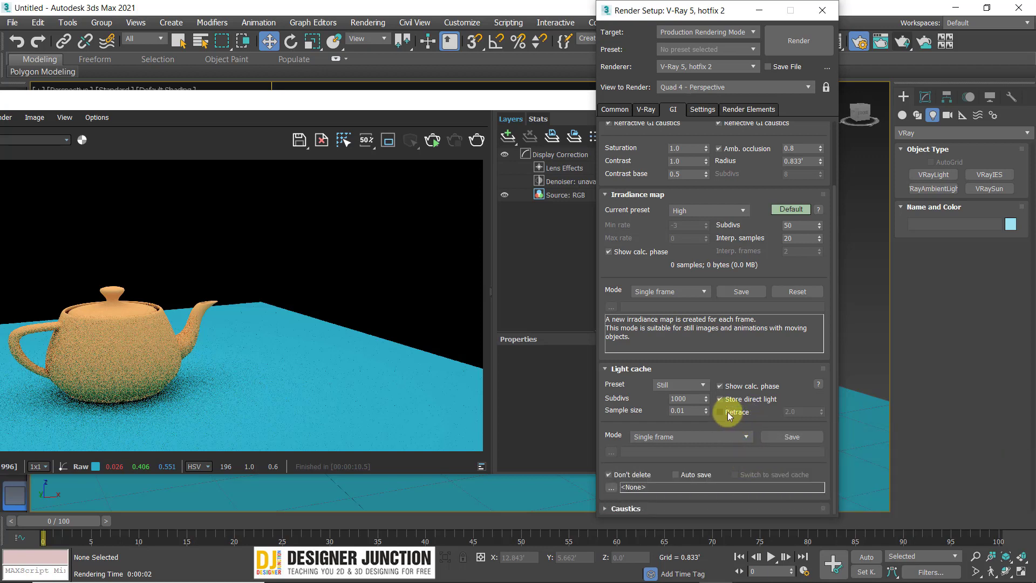
pyautogui.click(728, 412)
pyautogui.click(727, 412)
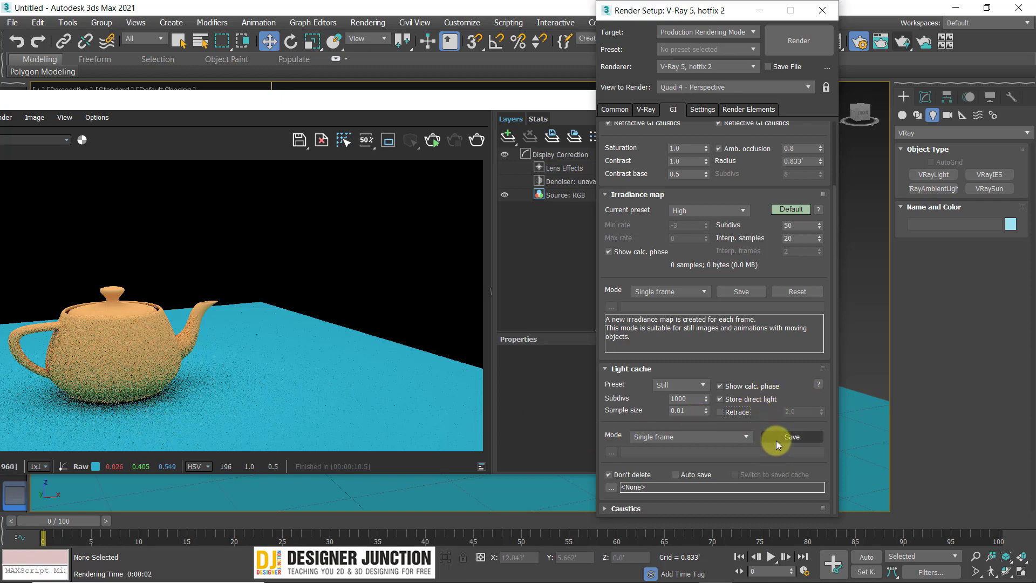
pyautogui.click(734, 413)
pyautogui.click(734, 412)
pyautogui.click(736, 412)
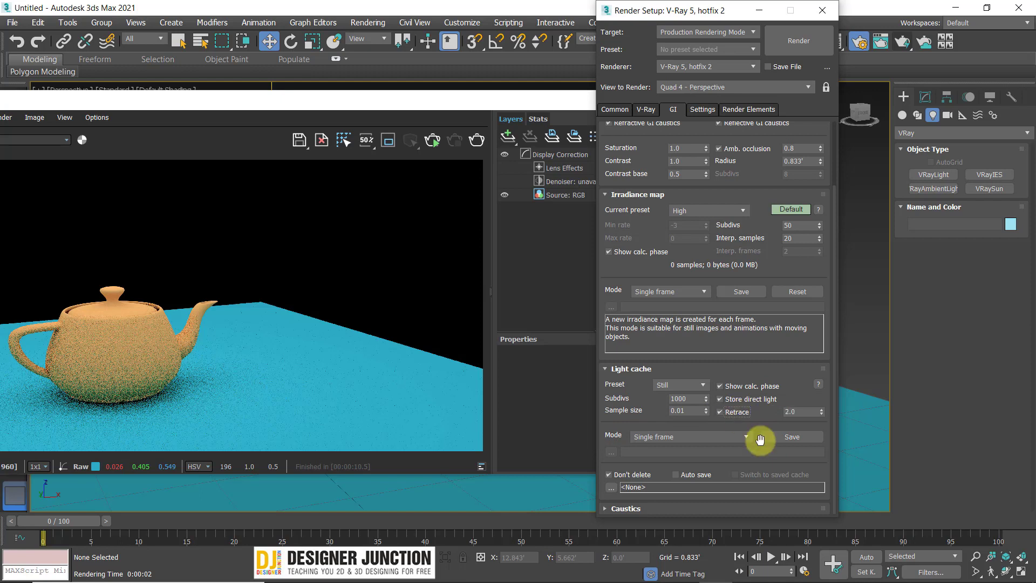
pyautogui.click(733, 411)
pyautogui.click(733, 411)
pyautogui.moveTo(735, 415)
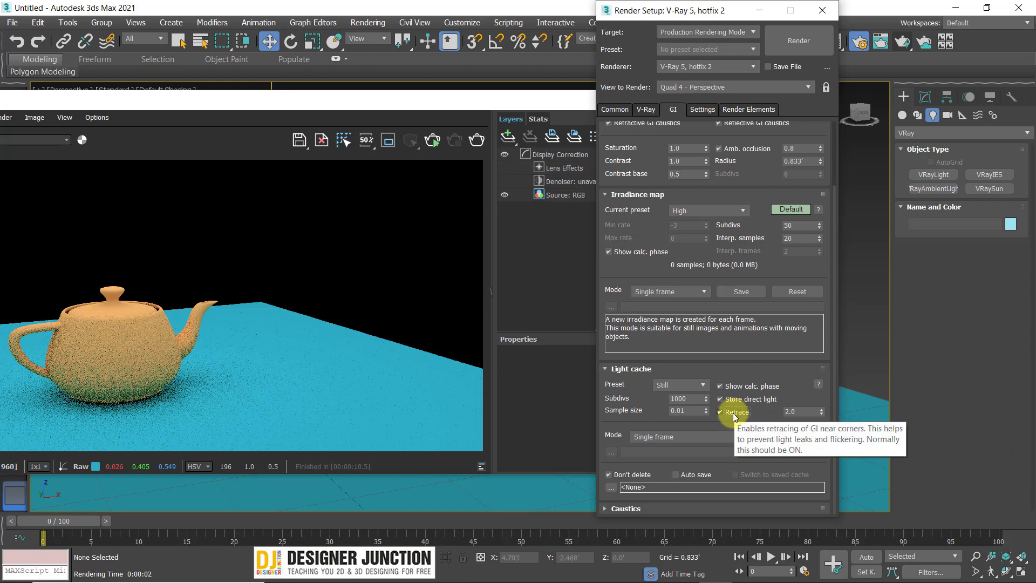
pyautogui.click(735, 413)
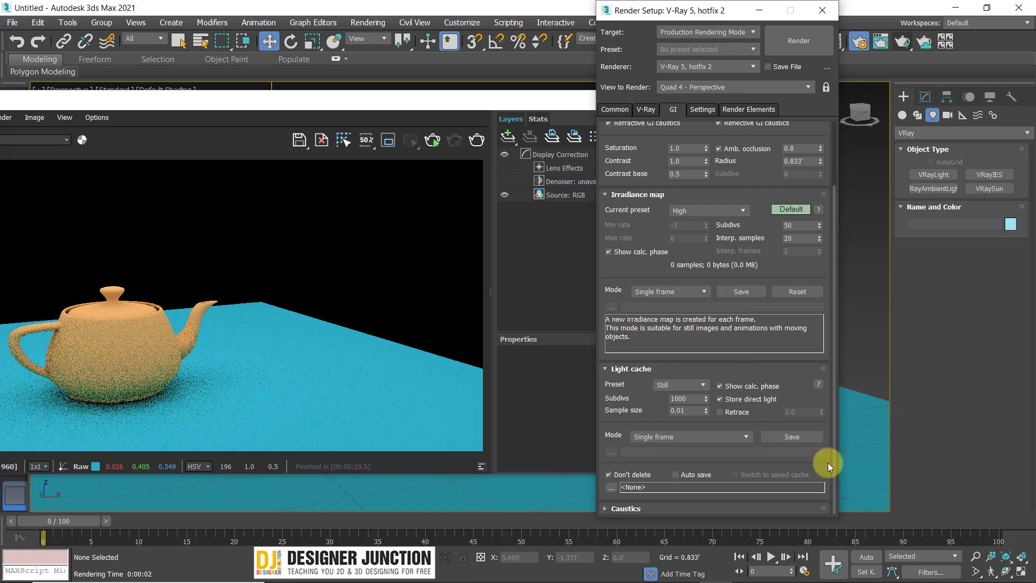
# Expand the Caustics settings, review the search distance and photon options, and collapse them again.
pyautogui.scroll(-3, 647, 507)
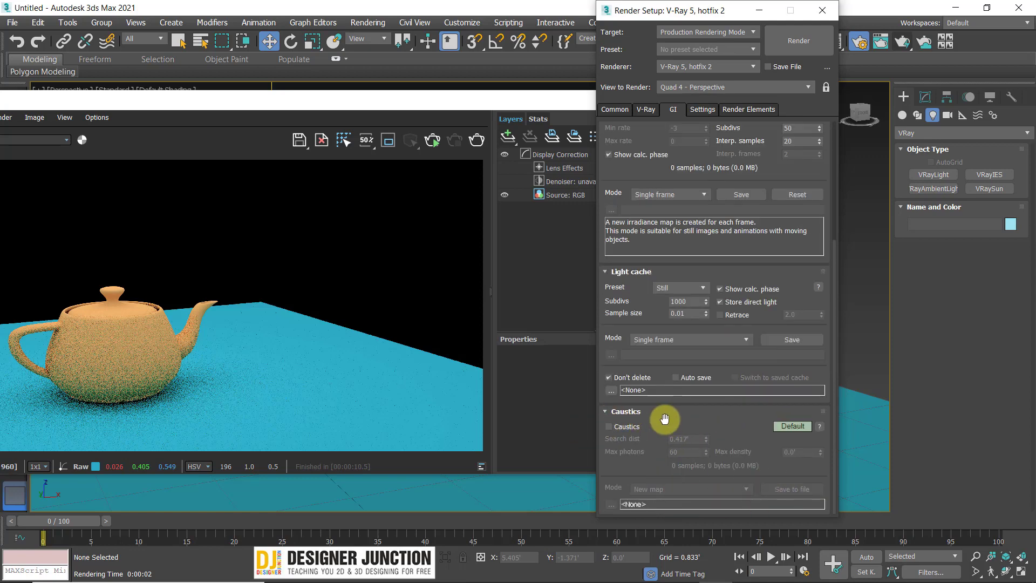
pyautogui.scroll(2, 666, 429)
pyautogui.scroll(-2, 667, 424)
pyautogui.moveTo(618, 12)
pyautogui.mouseDown()
pyautogui.moveTo(643, 33)
pyautogui.moveTo(629, 22)
pyautogui.mouseUp()
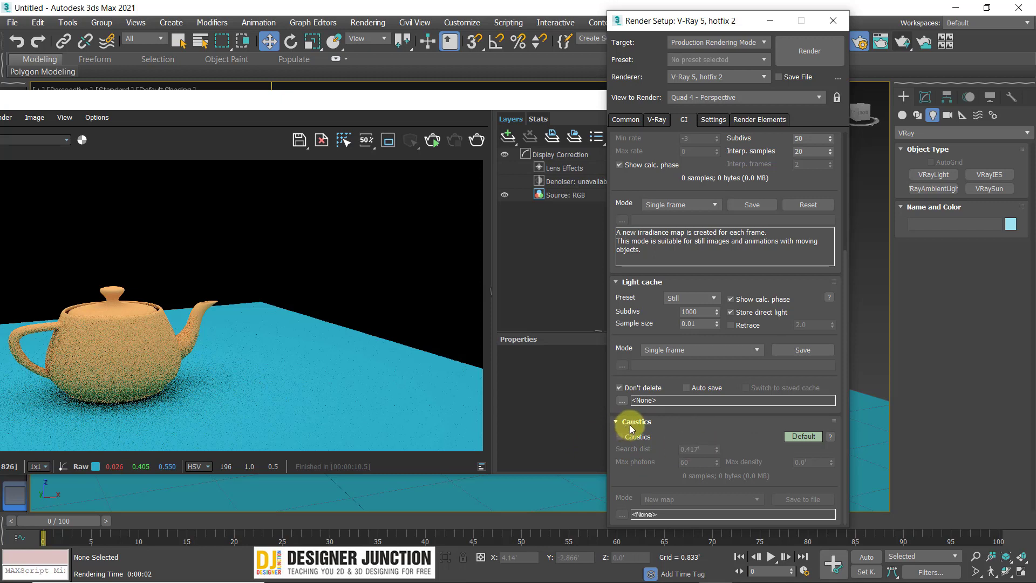
pyautogui.scroll(2, 626, 424)
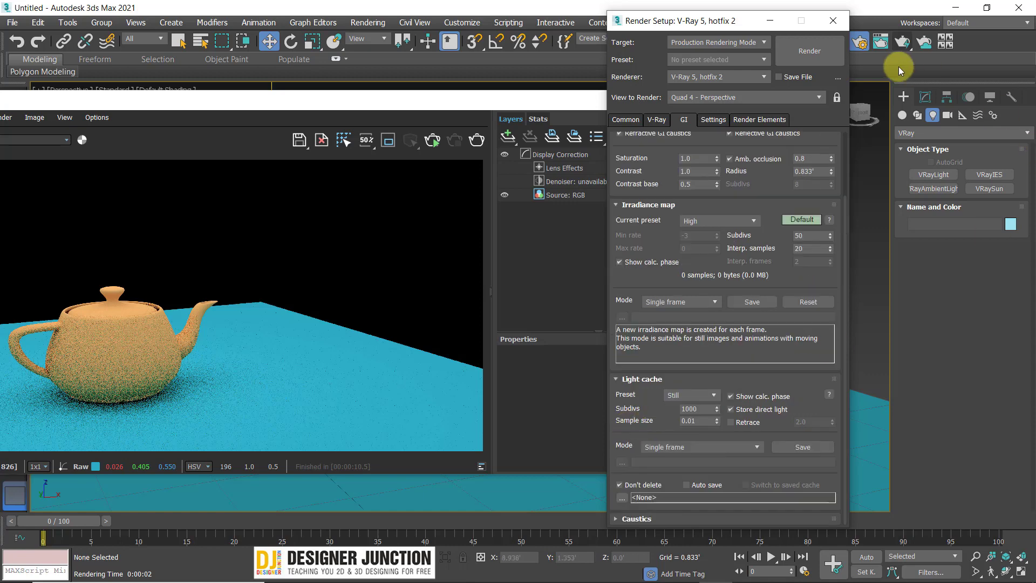
# Review the Color management, About V-Ray and System settings, keeping Triangulation as the bucket sequence.
pyautogui.click(714, 120)
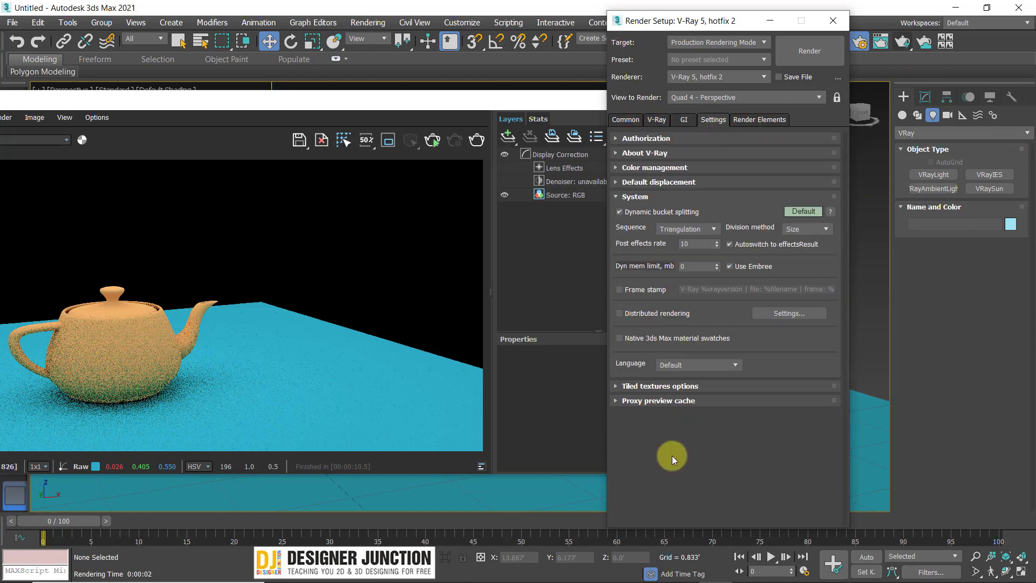
pyautogui.click(658, 167)
pyautogui.click(655, 167)
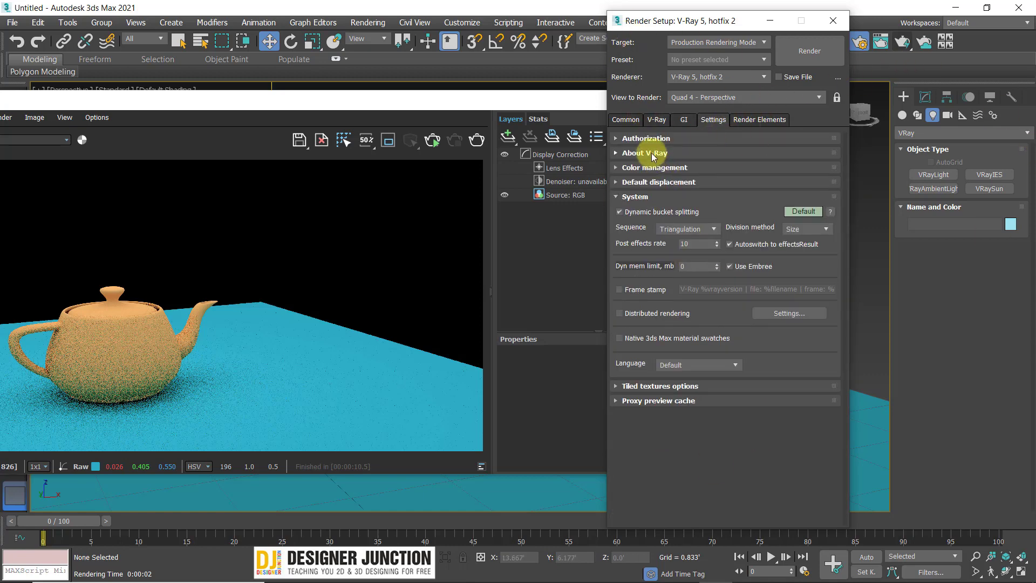
pyautogui.click(652, 152)
pyautogui.click(652, 152)
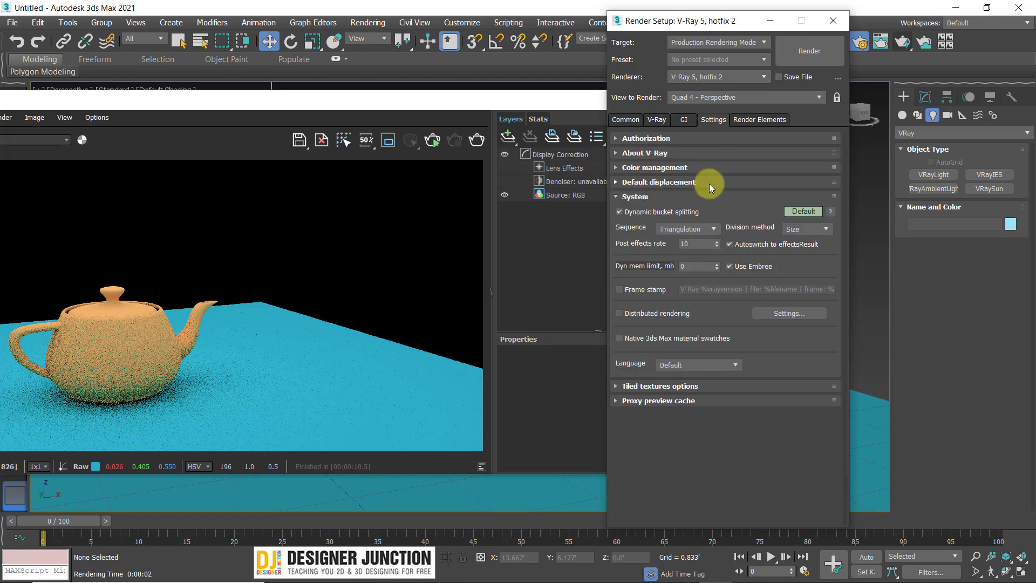
pyautogui.click(691, 229)
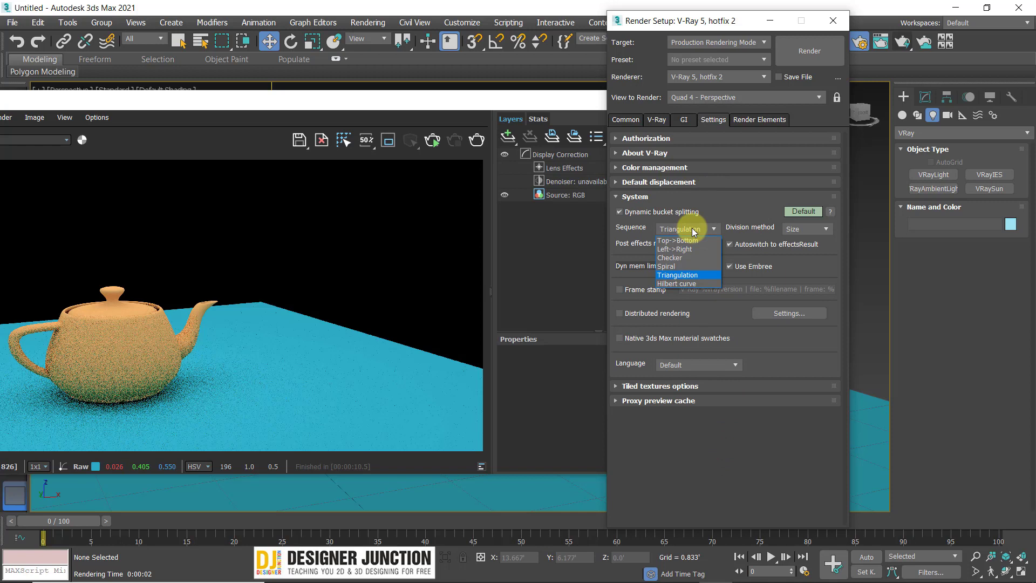
pyautogui.click(689, 275)
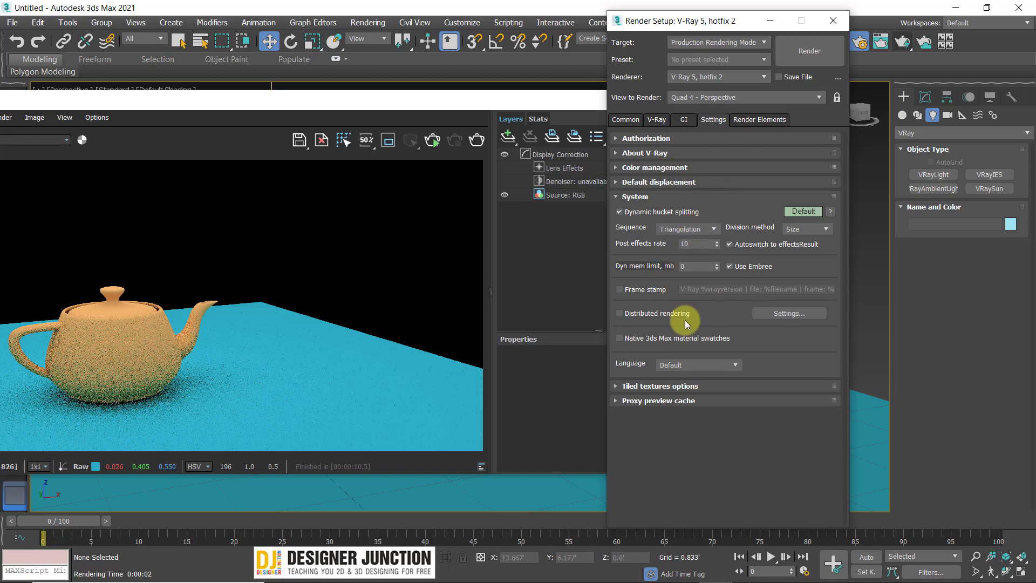
# Examine the Tiled textures options with their cache size, and the Proxy preview cache settings.
pyautogui.click(629, 388)
pyautogui.click(629, 387)
pyautogui.click(629, 401)
pyautogui.click(629, 401)
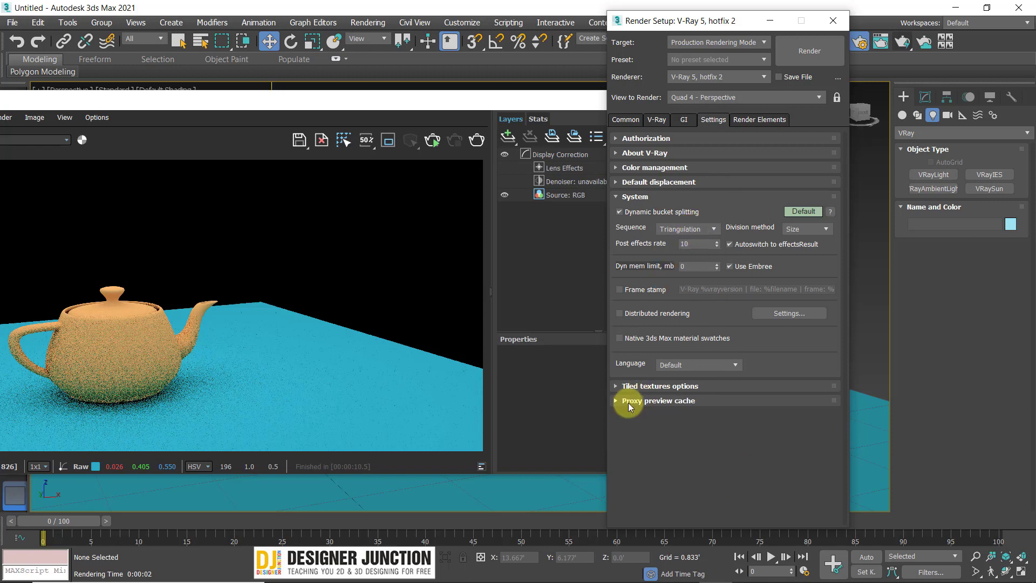
pyautogui.click(629, 387)
pyautogui.doubleClick(696, 404)
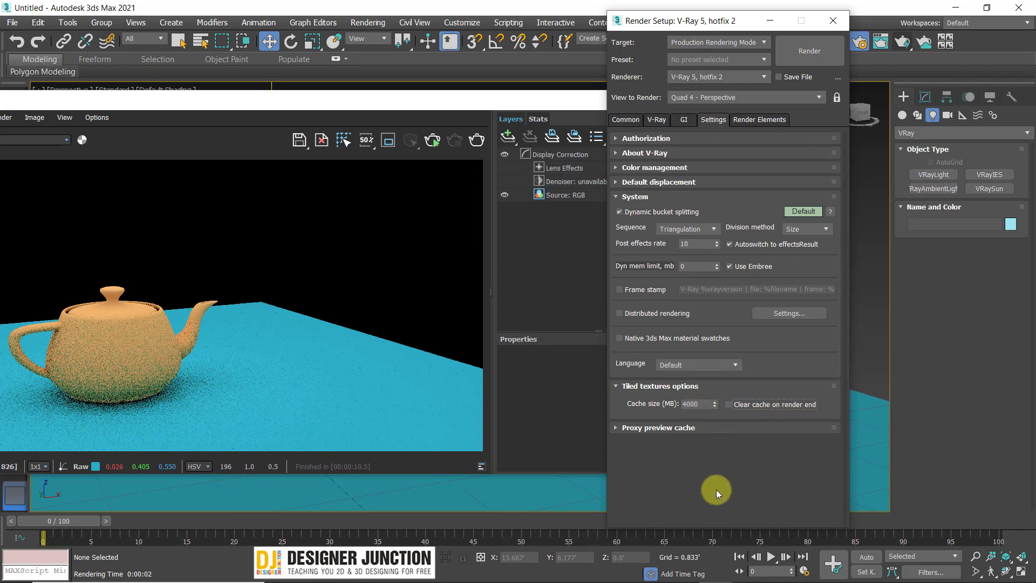
pyautogui.moveTo(703, 404); pyautogui.dragTo(654, 410)
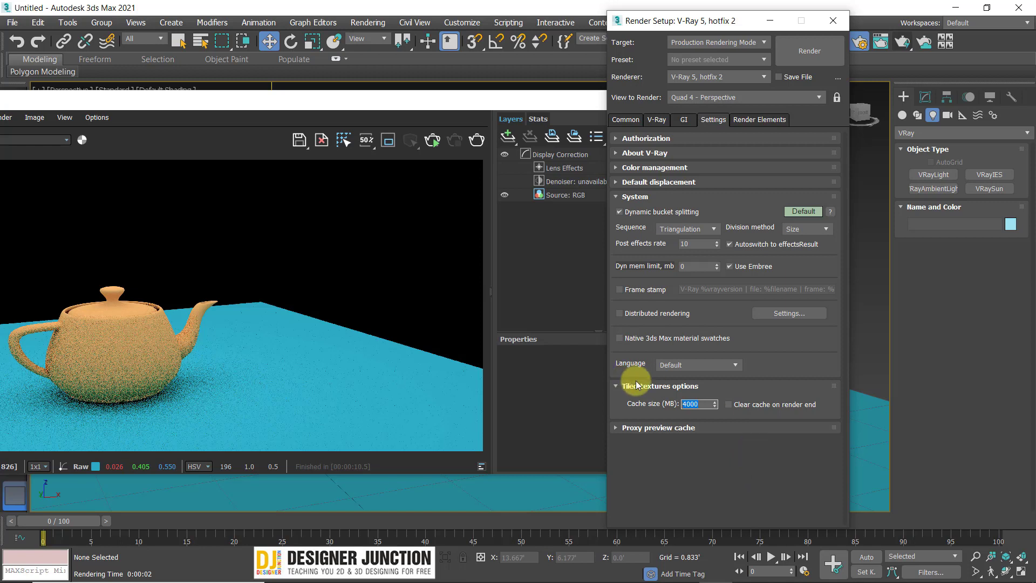
pyautogui.click(634, 429)
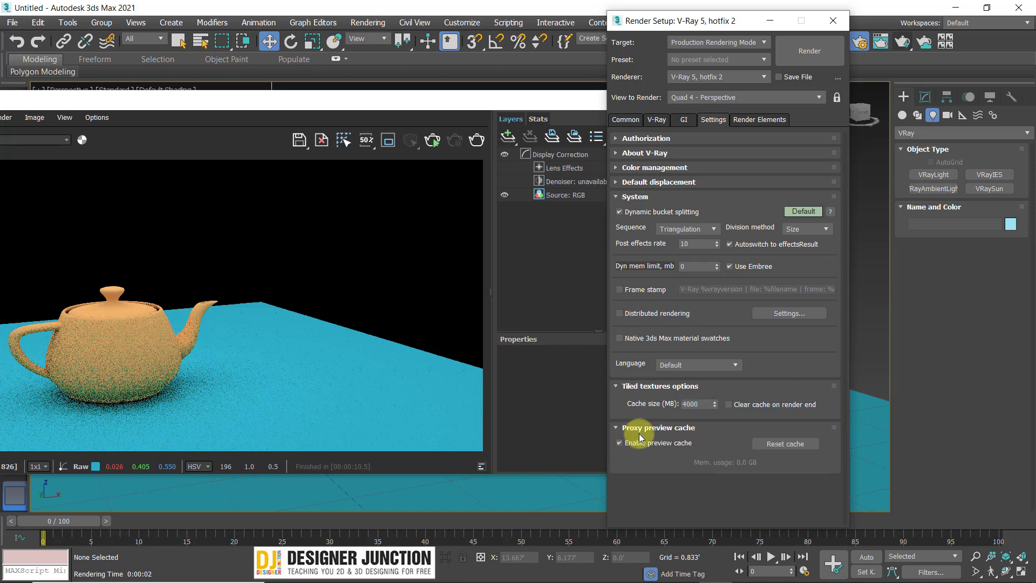
pyautogui.click(634, 429)
# Open the list of render elements available to add and browse it from start to end.
pyautogui.click(756, 120)
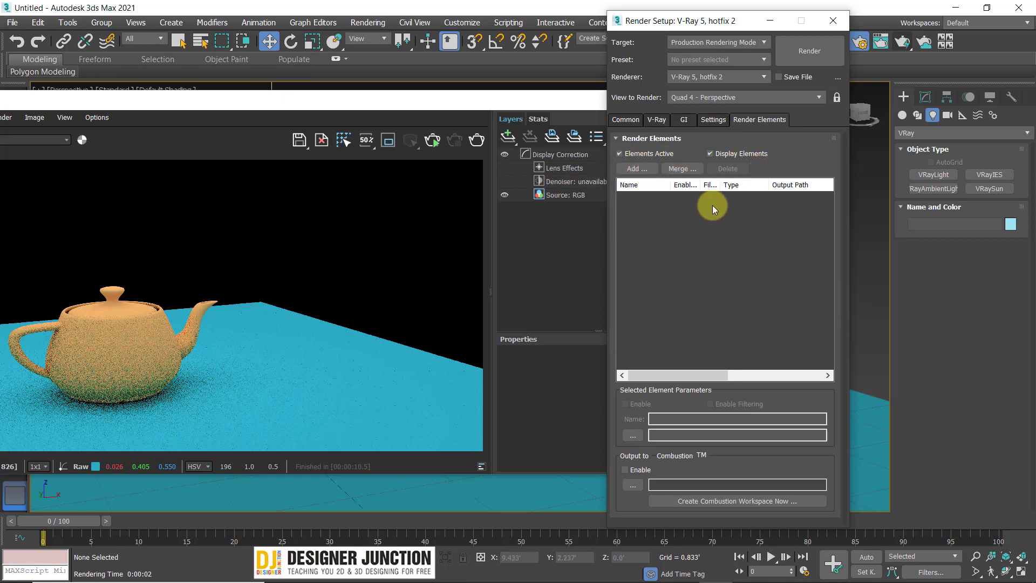
pyautogui.click(630, 169)
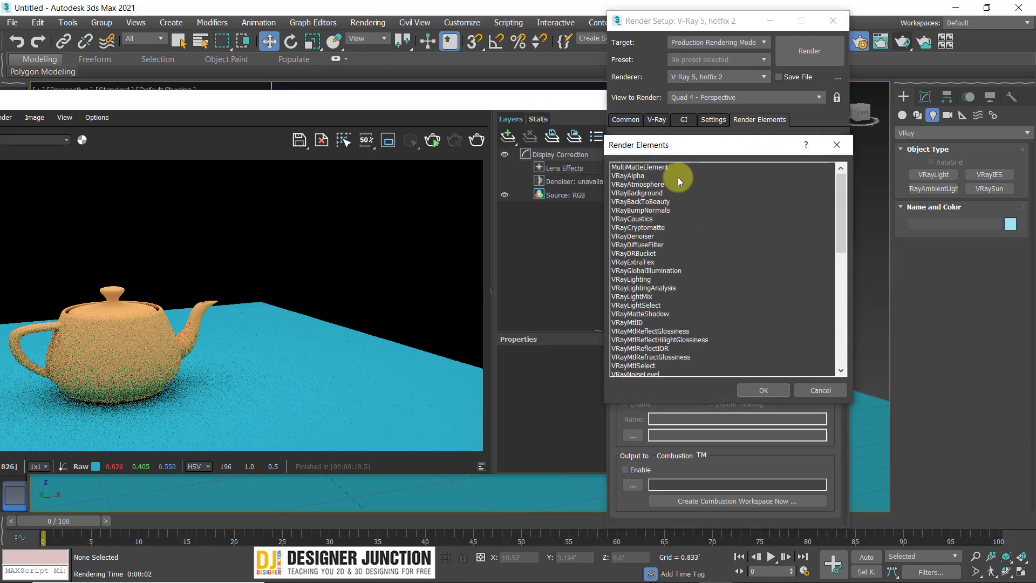
pyautogui.moveTo(630, 148); pyautogui.dragTo(384, 148)
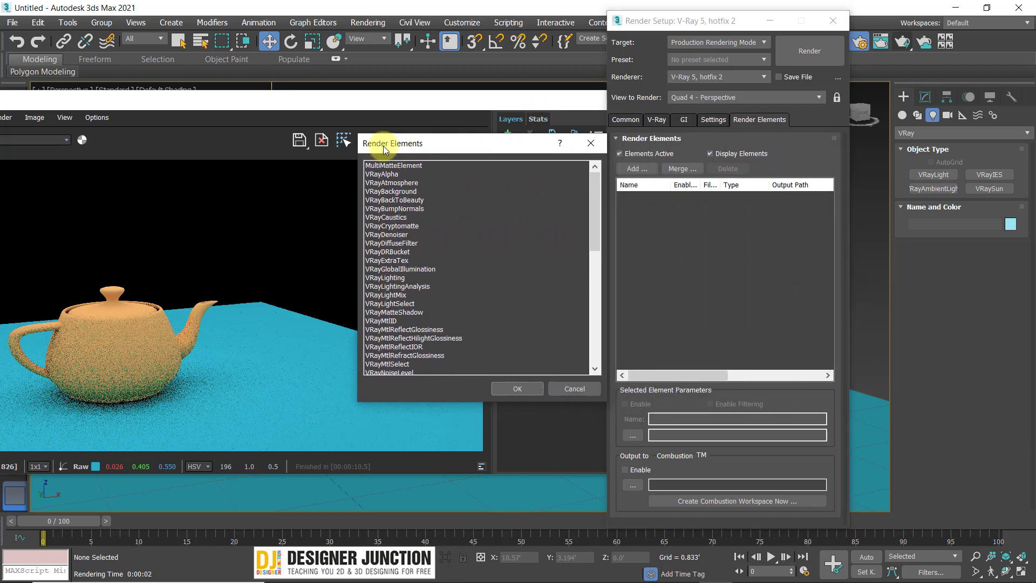
pyautogui.click(382, 174)
pyautogui.click(400, 193)
pyautogui.click(400, 208)
pyautogui.click(395, 226)
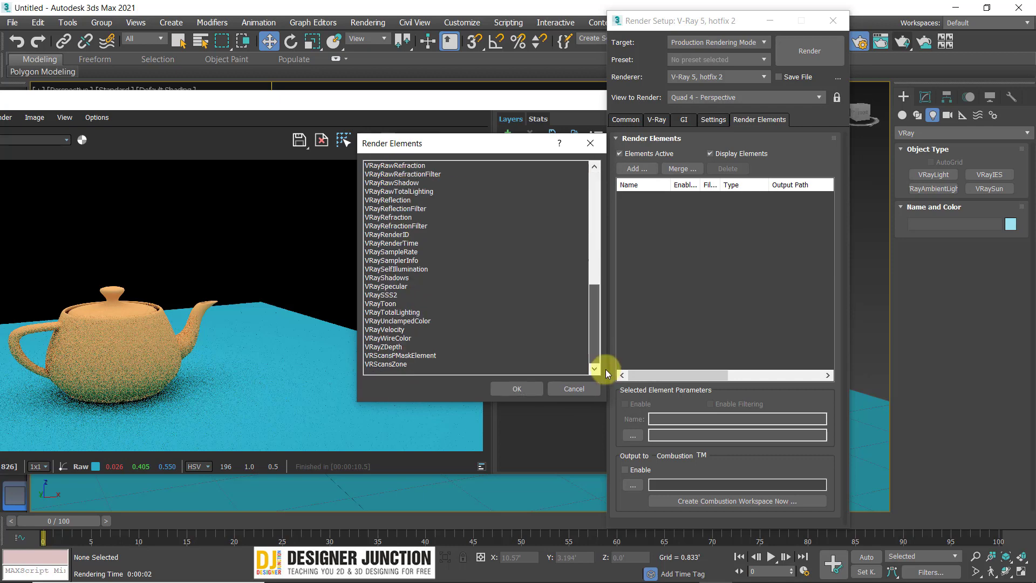
pyautogui.moveTo(605, 368); pyautogui.dragTo(590, 187)
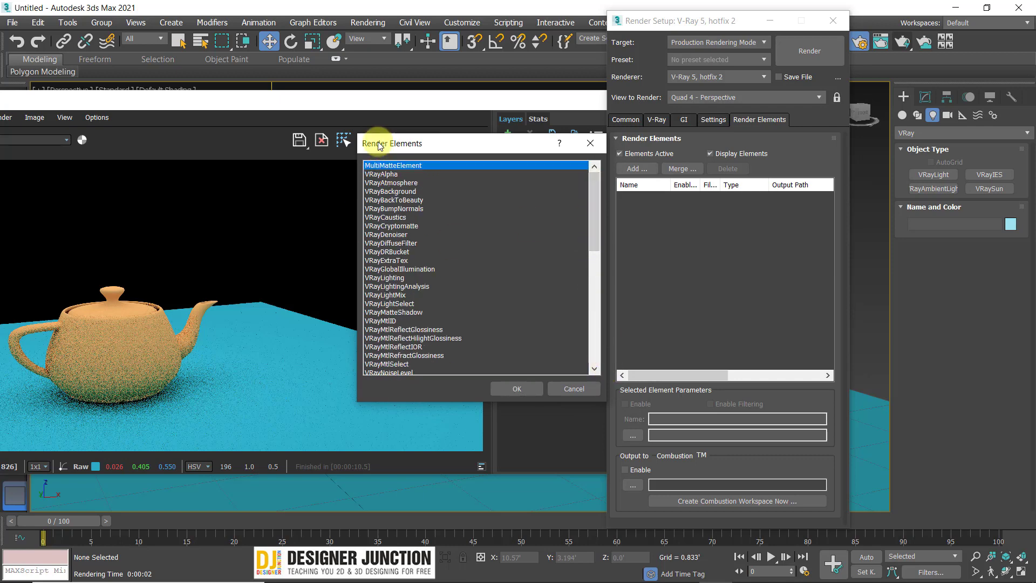
pyautogui.moveTo(363, 142); pyautogui.dragTo(338, 162)
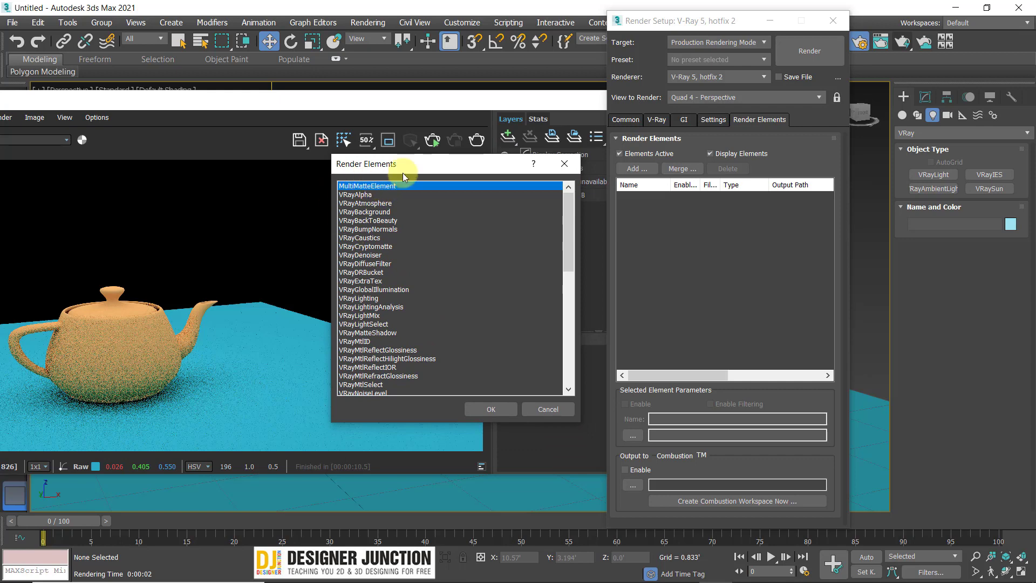
# Examine the available render elements, including VRayLightSelect, VRayExtraTex and VRayZDepth.
pyautogui.click(372, 229)
pyautogui.click(375, 324)
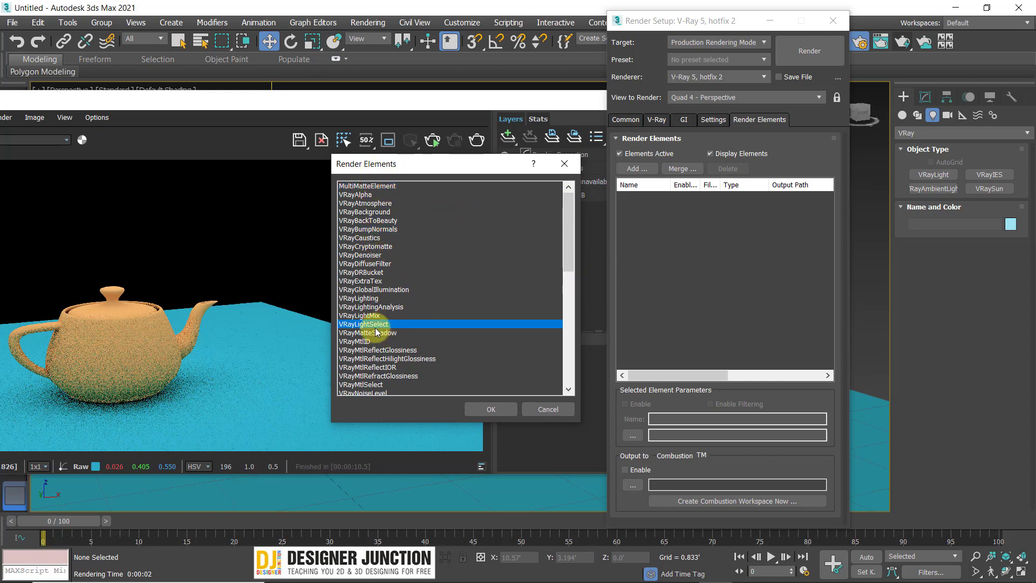
pyautogui.click(370, 290)
pyautogui.click(376, 273)
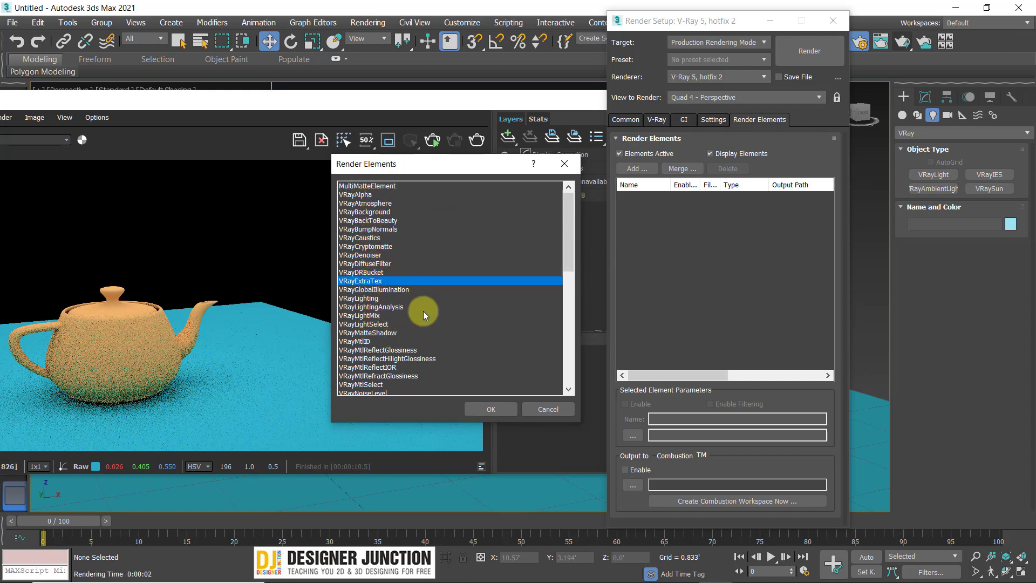
pyautogui.scroll(-8, 423, 312)
pyautogui.scroll(-4, 423, 311)
pyautogui.scroll(9, 400, 383)
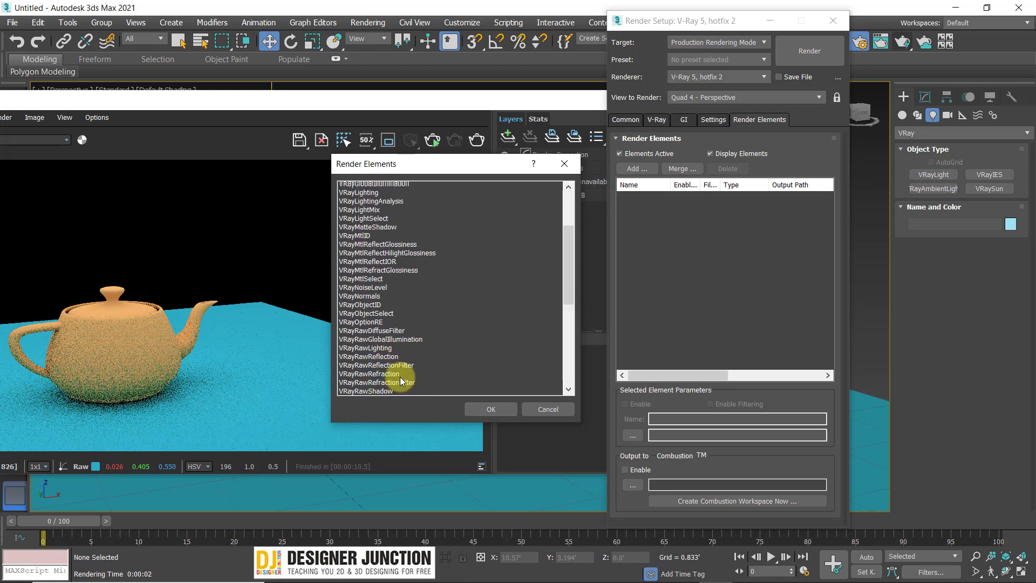
pyautogui.scroll(-9, 405, 368)
pyautogui.click(358, 367)
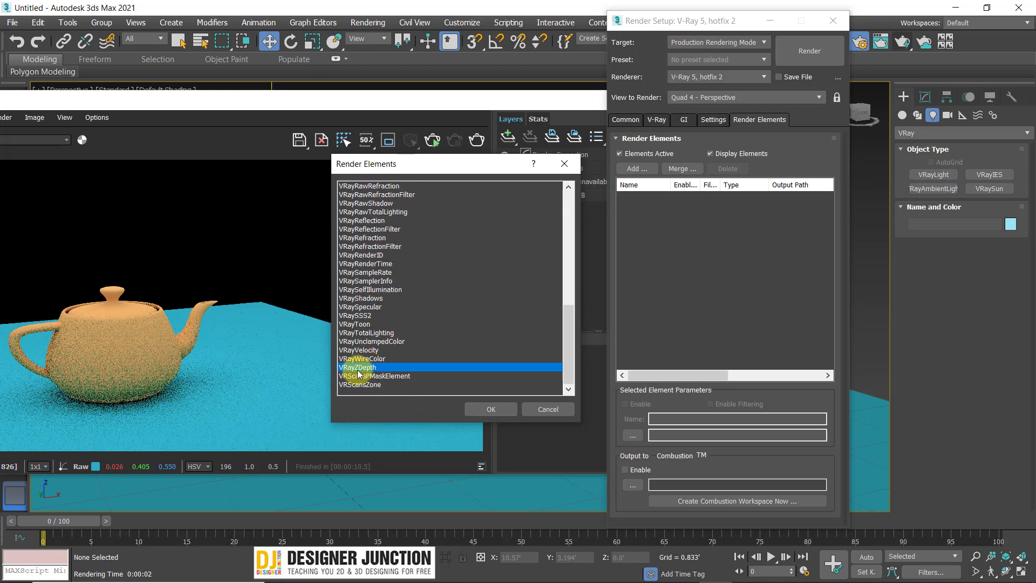
pyautogui.scroll(1, 423, 370)
pyautogui.scroll(10, 423, 370)
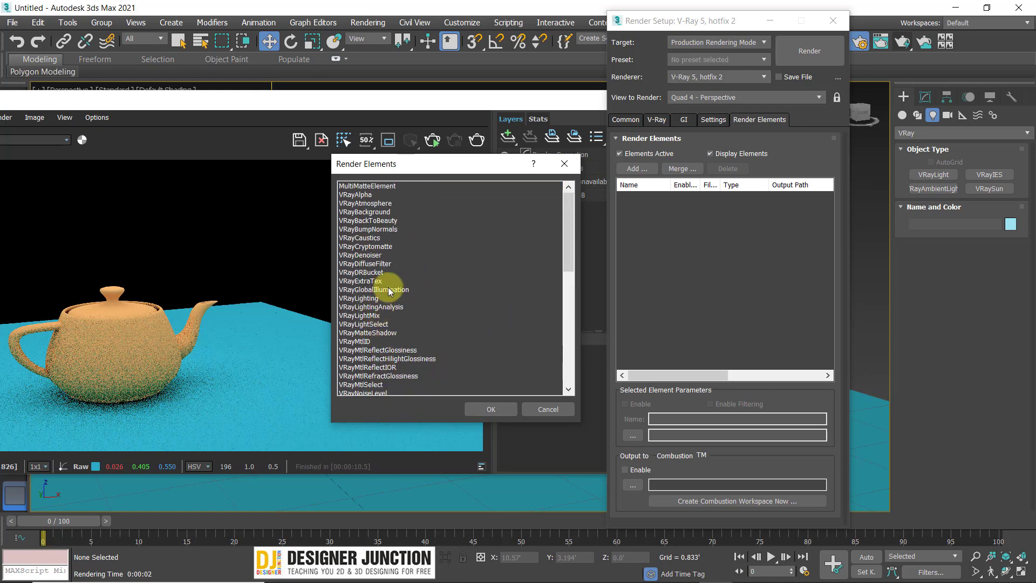
# Examine the render elements from VRayExtraTex back up to MultiMatteElement, including VRayDenoiser, VRayCaustics and VRayBackground, and close the list without adding any.
pyautogui.click(373, 279)
pyautogui.click(378, 272)
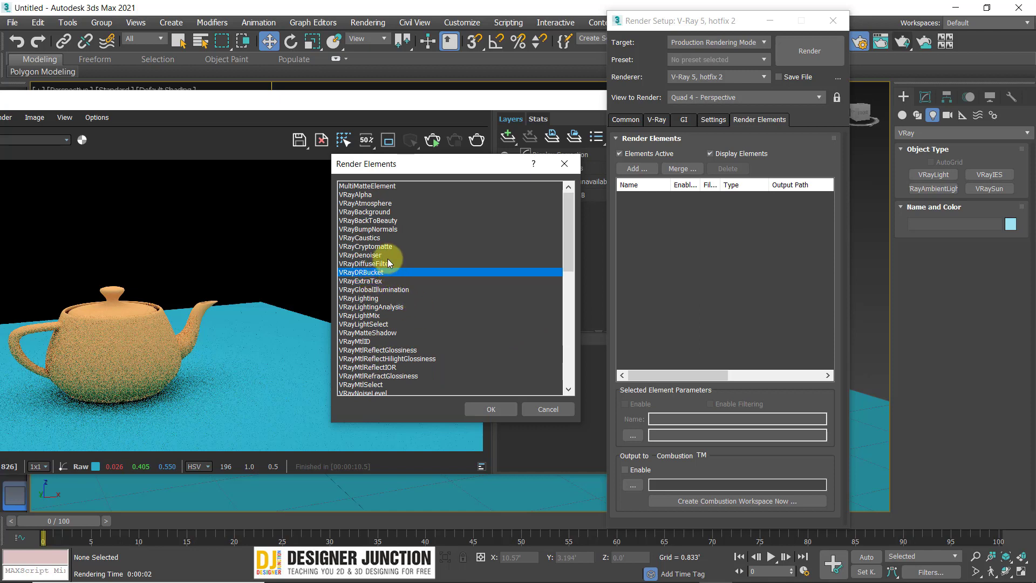
pyautogui.click(387, 256)
pyautogui.click(387, 262)
pyautogui.click(376, 255)
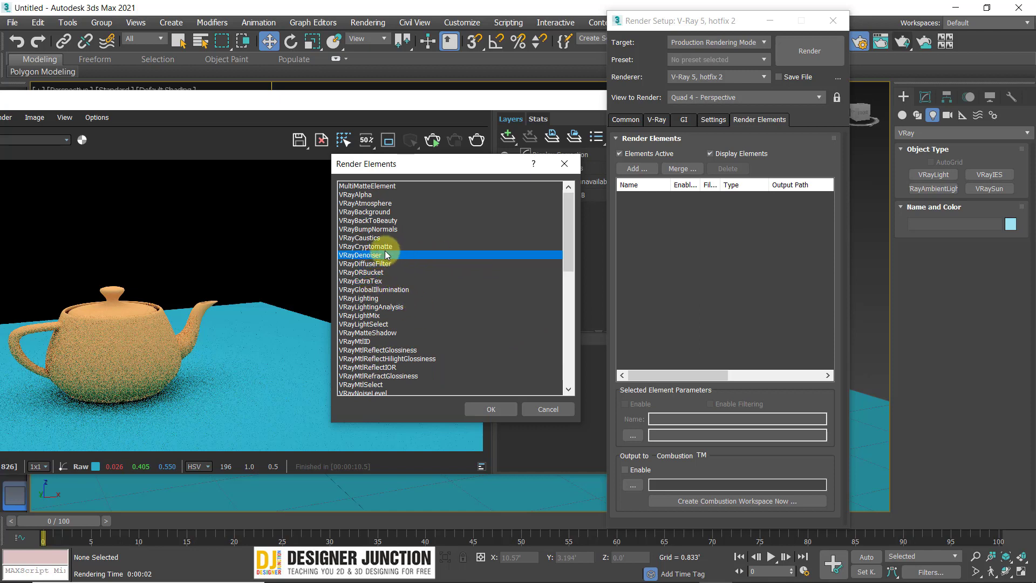
pyautogui.click(393, 238)
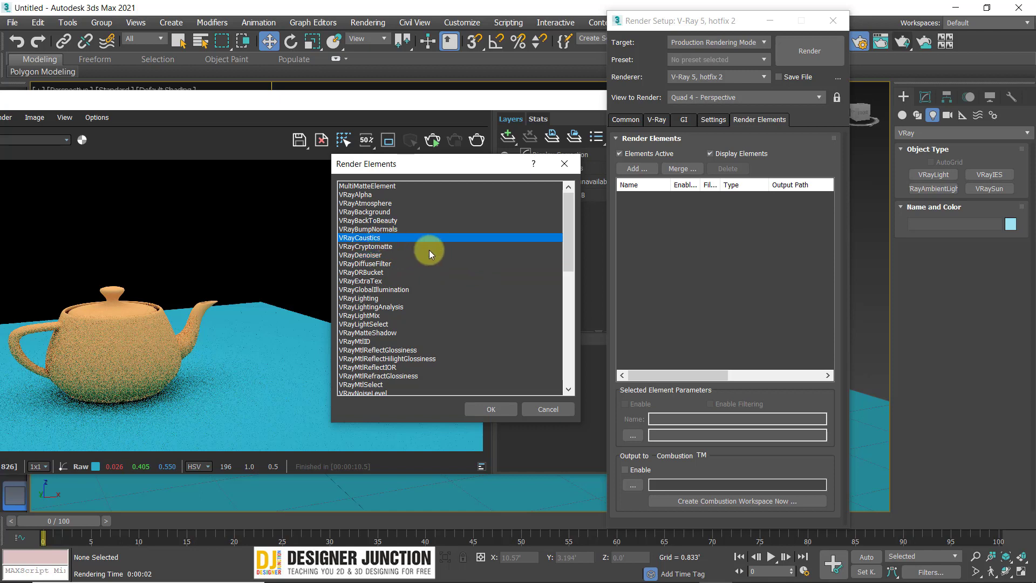
pyautogui.click(391, 230)
pyautogui.click(392, 221)
pyautogui.click(393, 212)
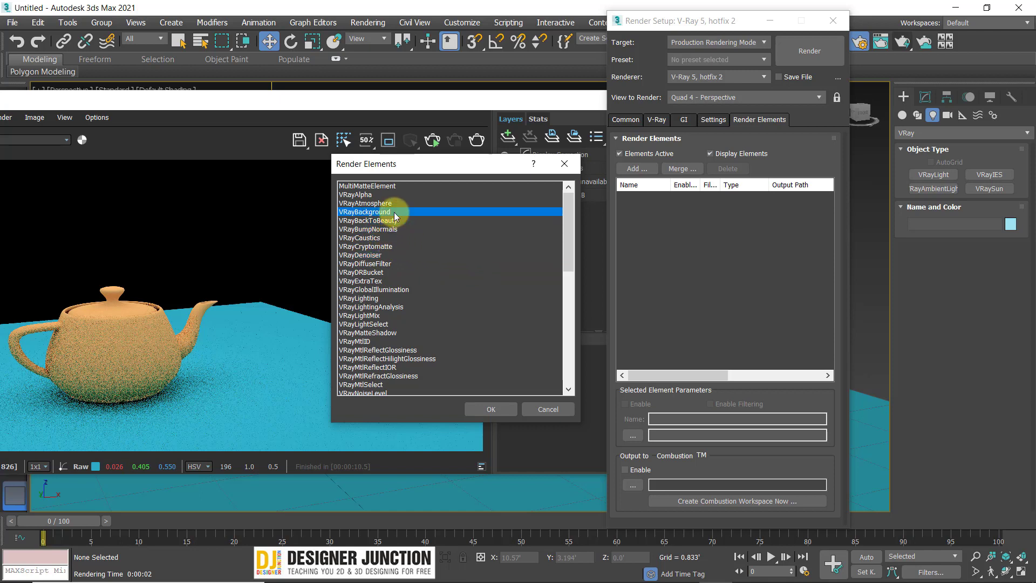
pyautogui.click(390, 196)
pyautogui.click(384, 186)
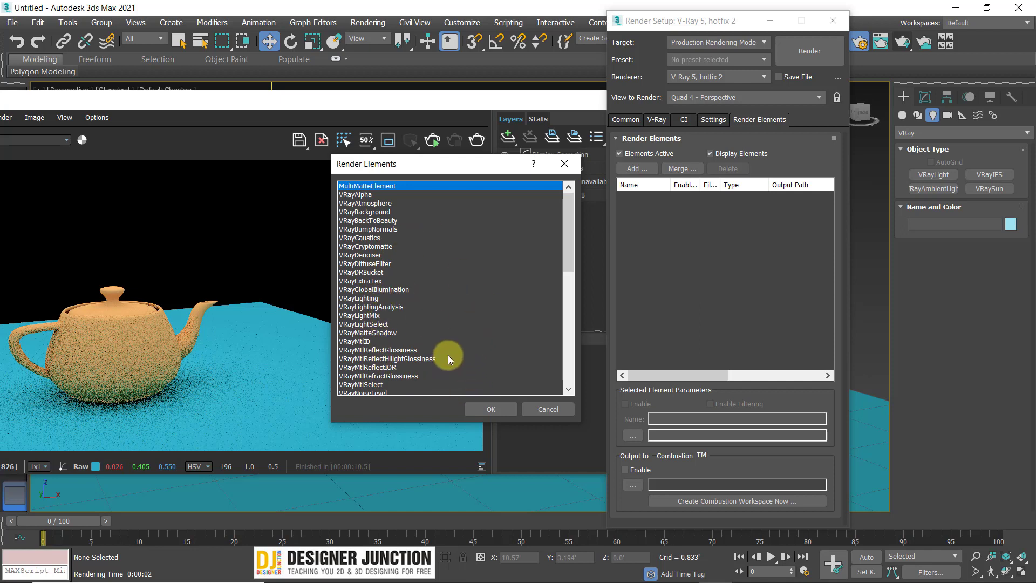
pyautogui.scroll(-2, 448, 355)
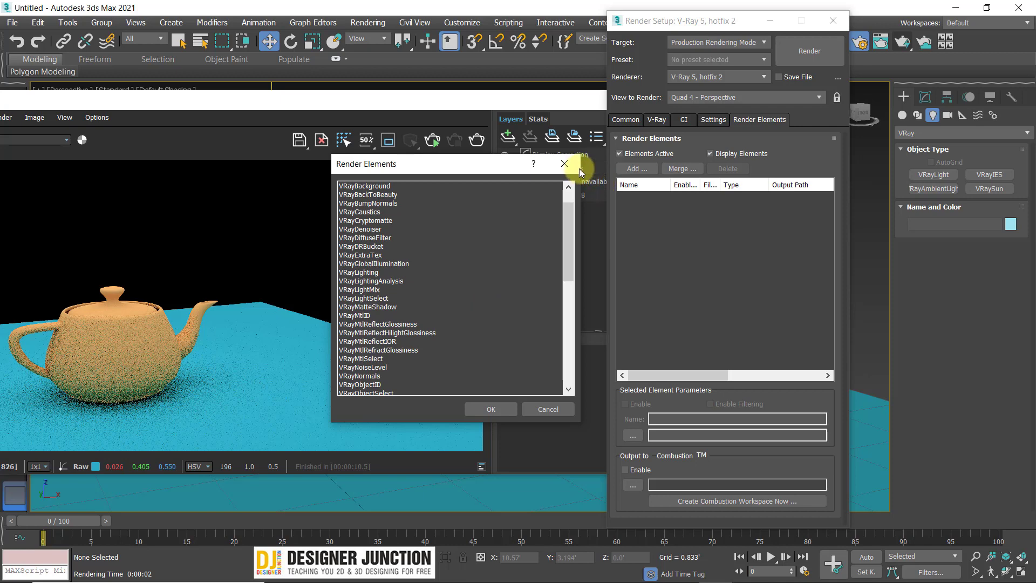
pyautogui.click(564, 164)
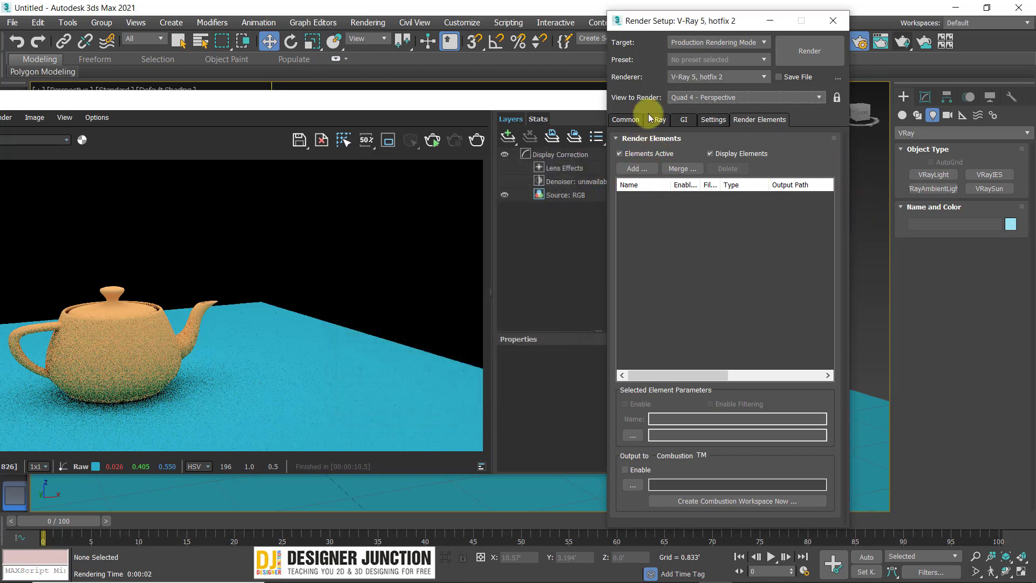
# Review the Common render parameters and look through the V-Ray, GI, Settings and Render Elements pages.
pyautogui.click(627, 120)
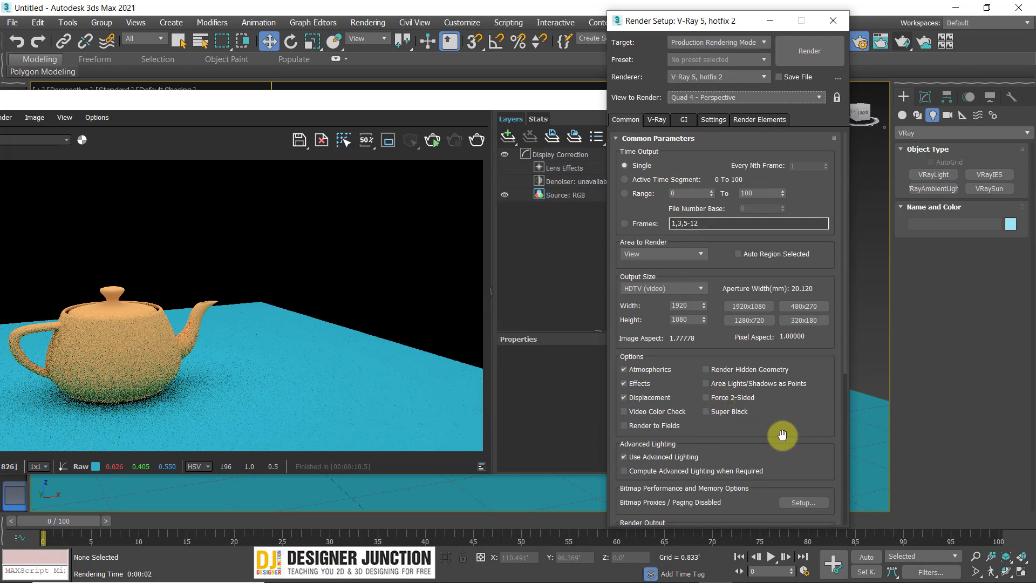
pyautogui.moveTo(820, 198); pyautogui.dragTo(796, 440)
pyautogui.click(652, 122)
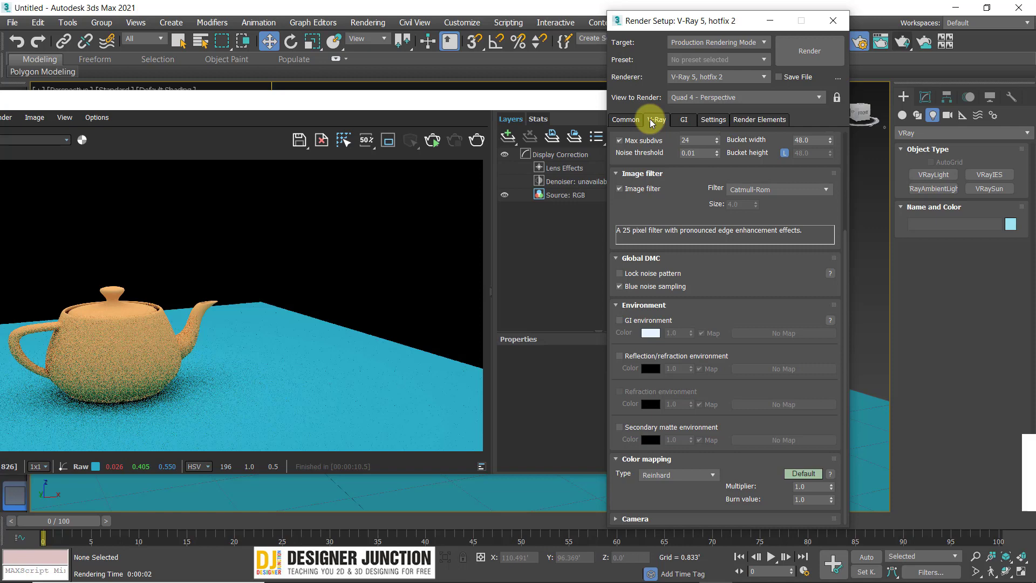
pyautogui.click(625, 120)
pyautogui.click(654, 120)
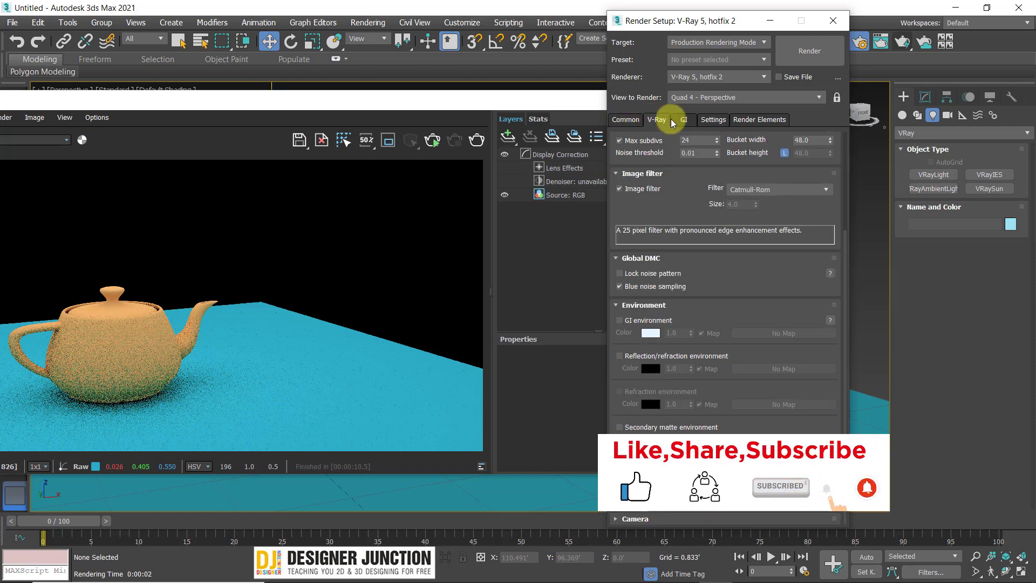
pyautogui.click(684, 119)
pyautogui.click(713, 120)
pyautogui.click(758, 120)
pyautogui.click(635, 125)
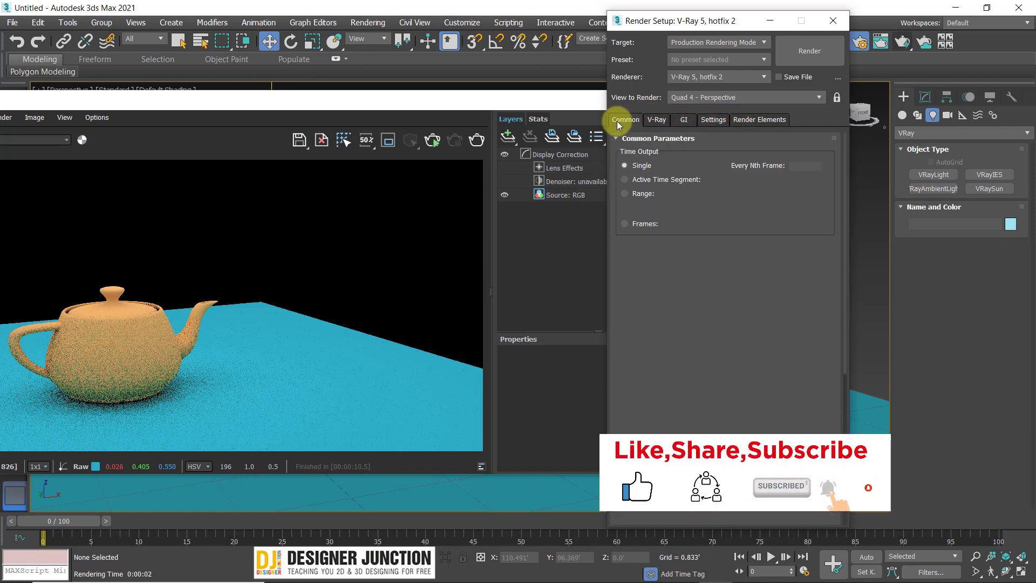
# Start a test render of the perspective view, close the frame buffer and inspect the V-Ray messages log before closing it.
pyautogui.click(290, 330)
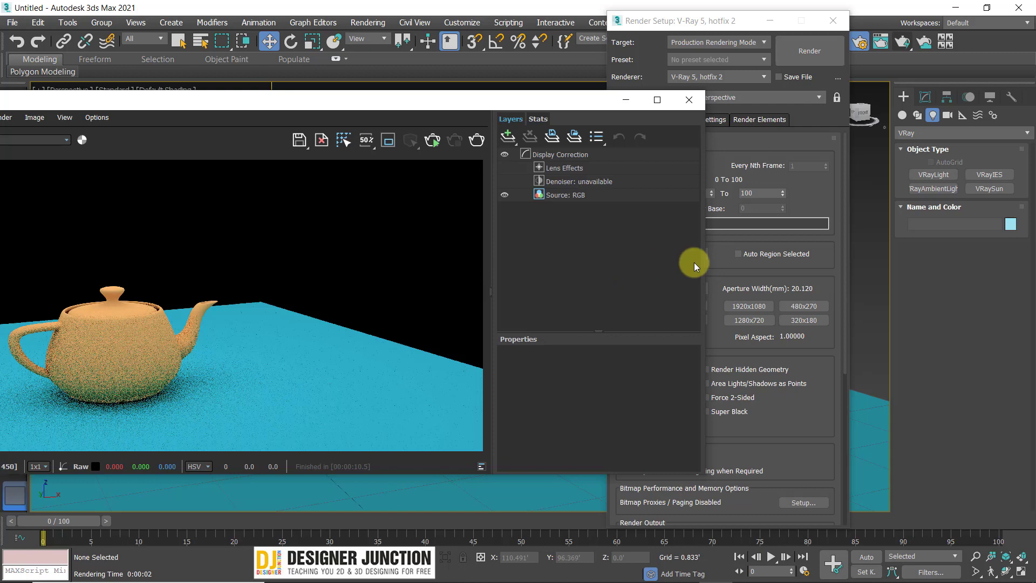
pyautogui.click(808, 181)
pyautogui.click(475, 136)
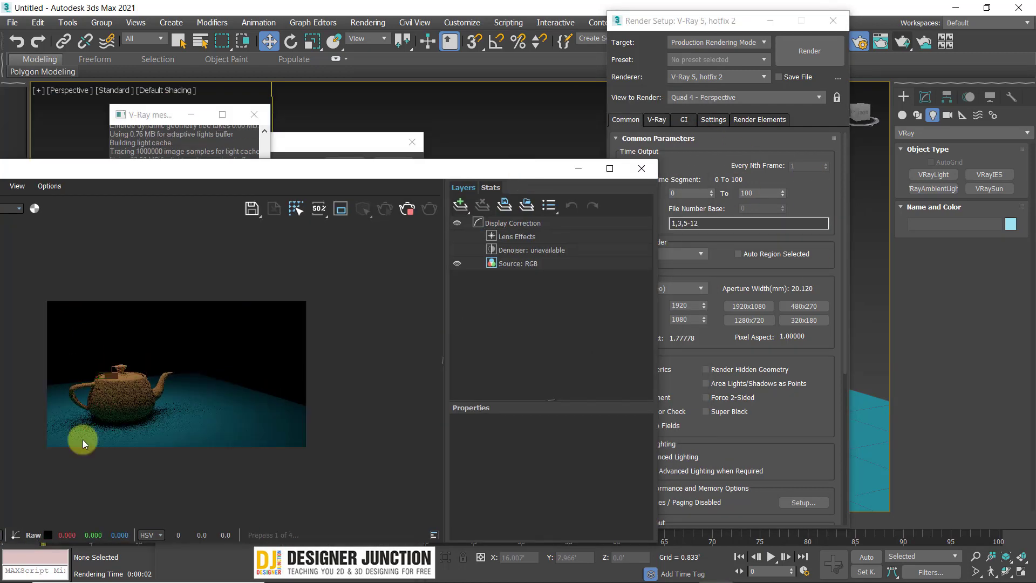
pyautogui.click(641, 169)
pyautogui.click(222, 114)
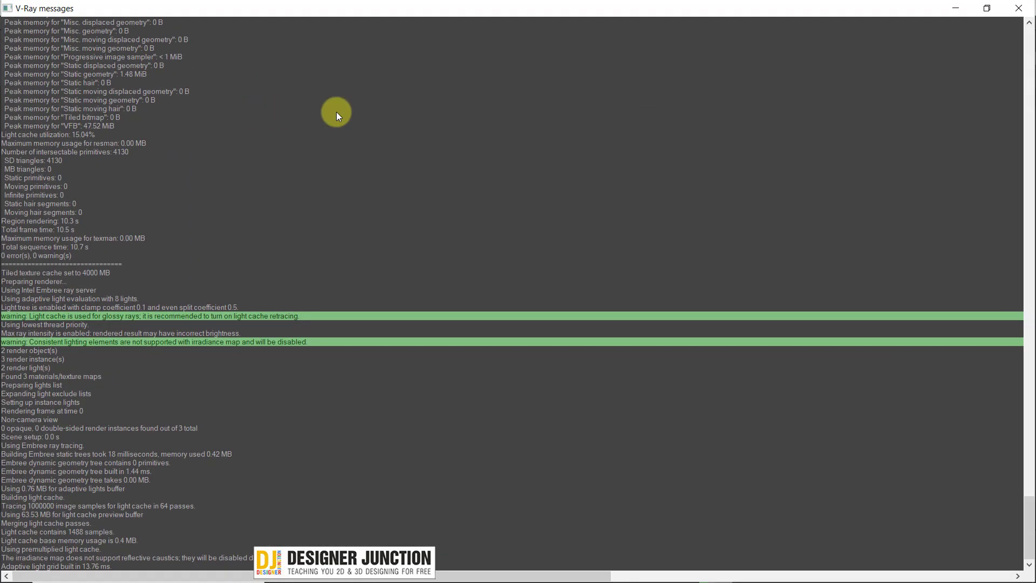
pyautogui.click(1023, 6)
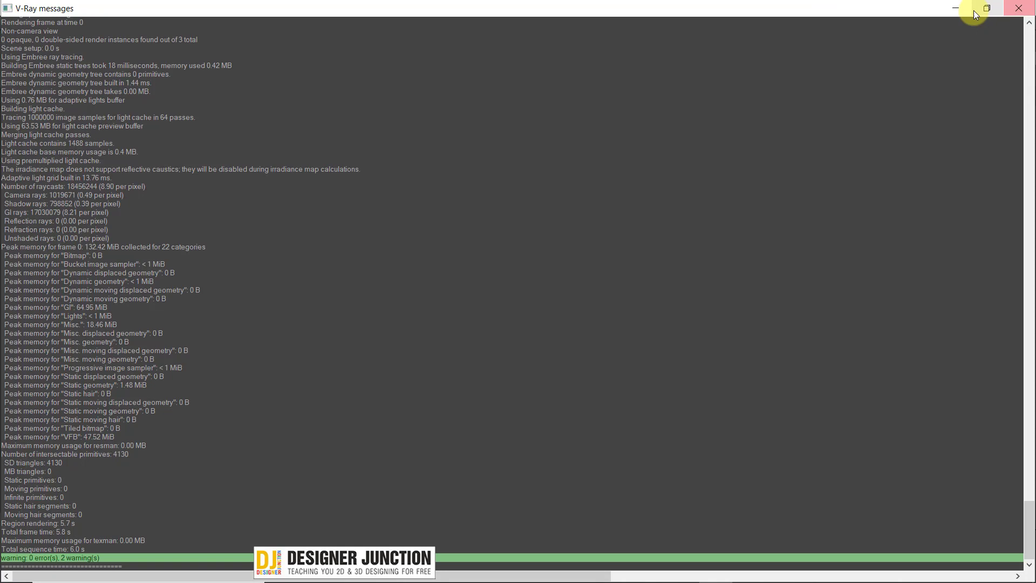
pyautogui.click(1022, 9)
# Move the render setup window nearer the teapot and recheck its pages, including the System settings and the irradiance map settings.
pyautogui.moveTo(630, 22); pyautogui.dragTo(489, 11)
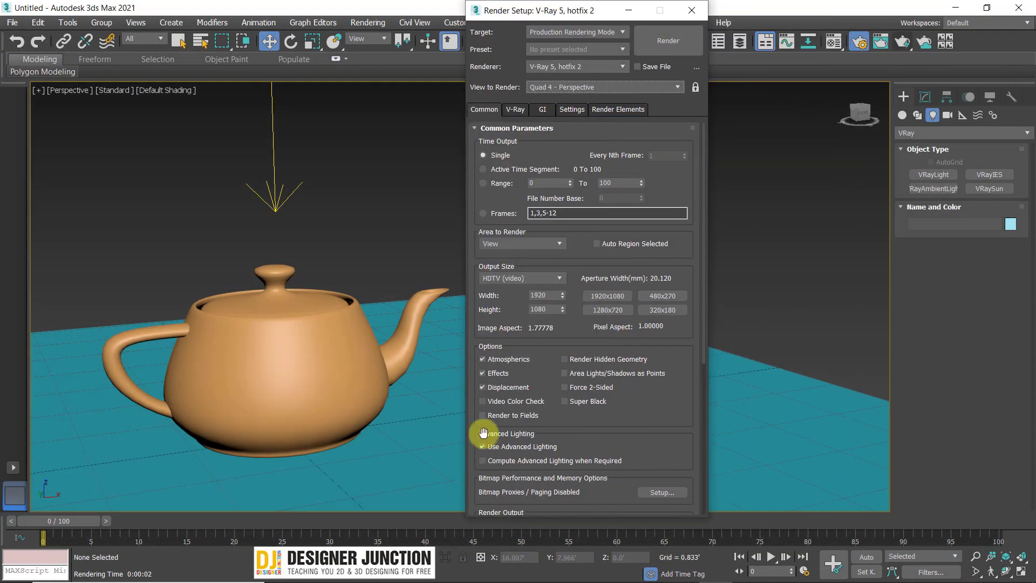
pyautogui.click(514, 109)
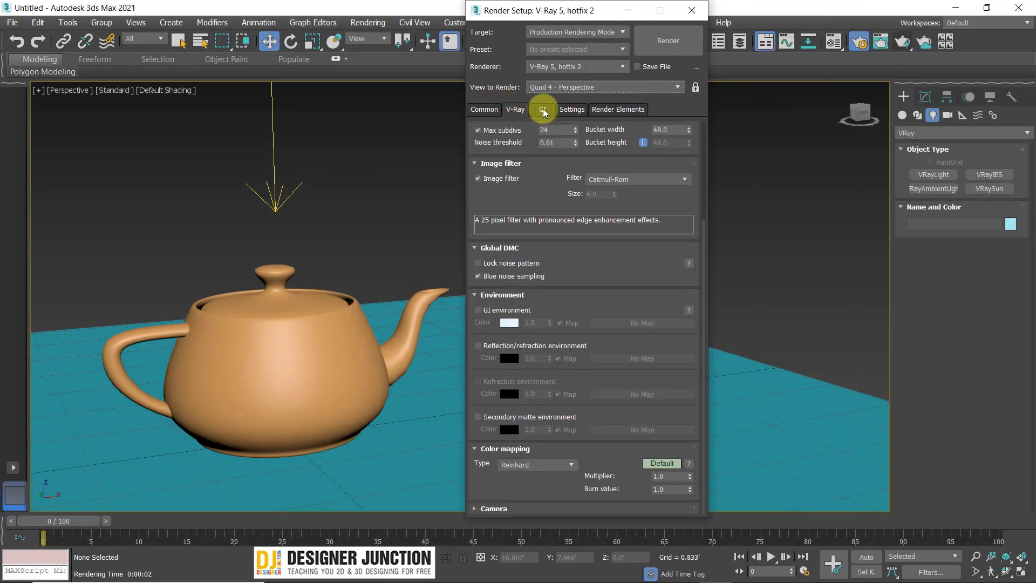
pyautogui.click(542, 109)
pyautogui.click(572, 109)
pyautogui.click(618, 109)
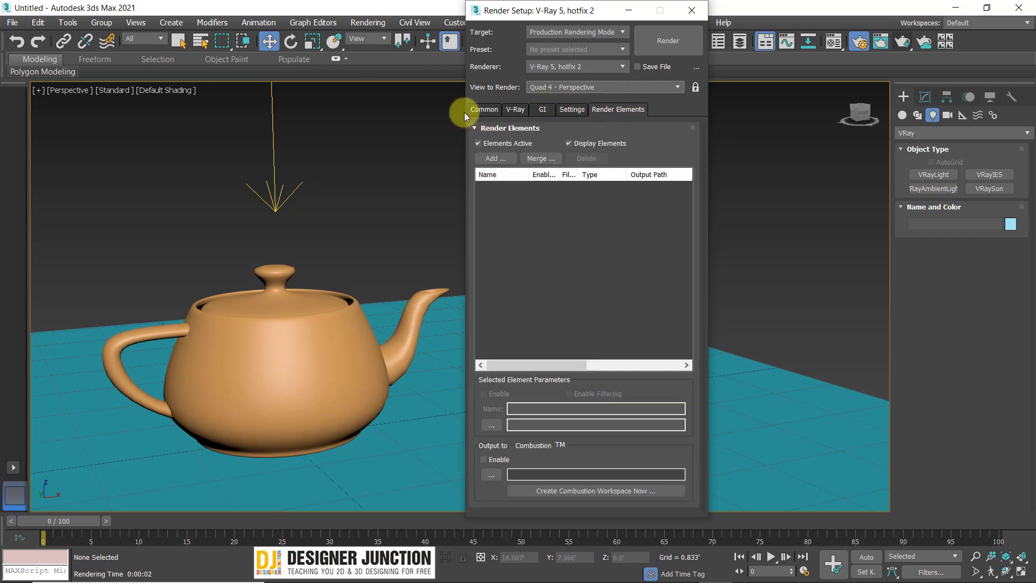
pyautogui.click(479, 111)
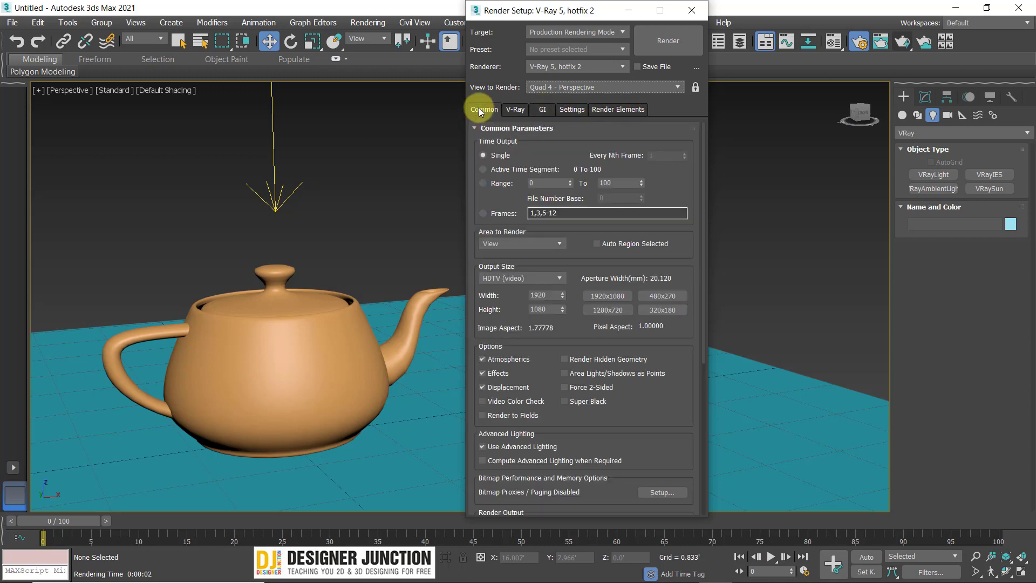
pyautogui.click(543, 109)
pyautogui.click(572, 109)
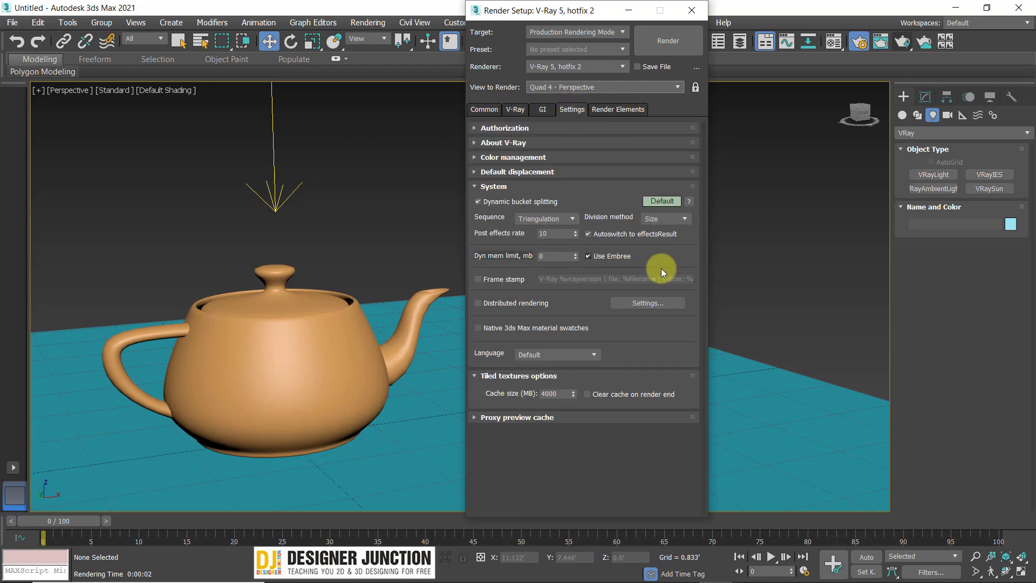
pyautogui.click(543, 109)
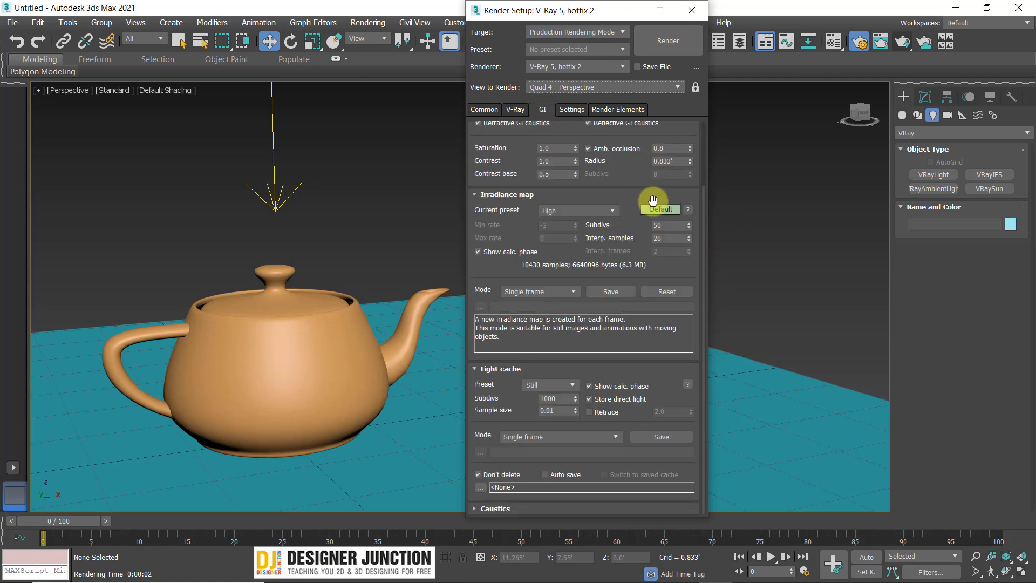
# Review the V-Ray sampling settings: image sampler, bucket image sampler, image filter, Global DMC and environment.
pyautogui.click(515, 110)
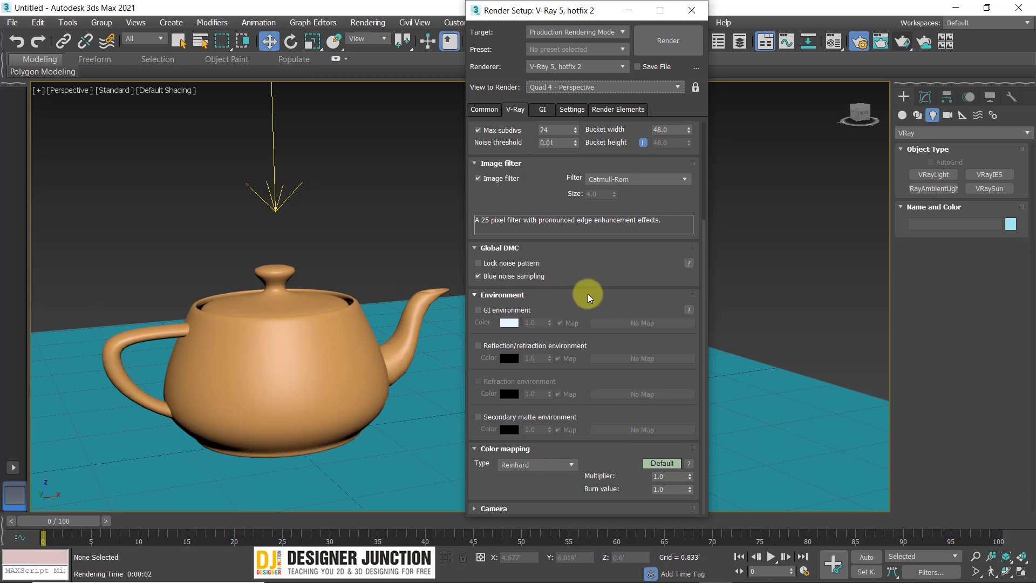
pyautogui.moveTo(601, 234); pyautogui.dragTo(590, 374)
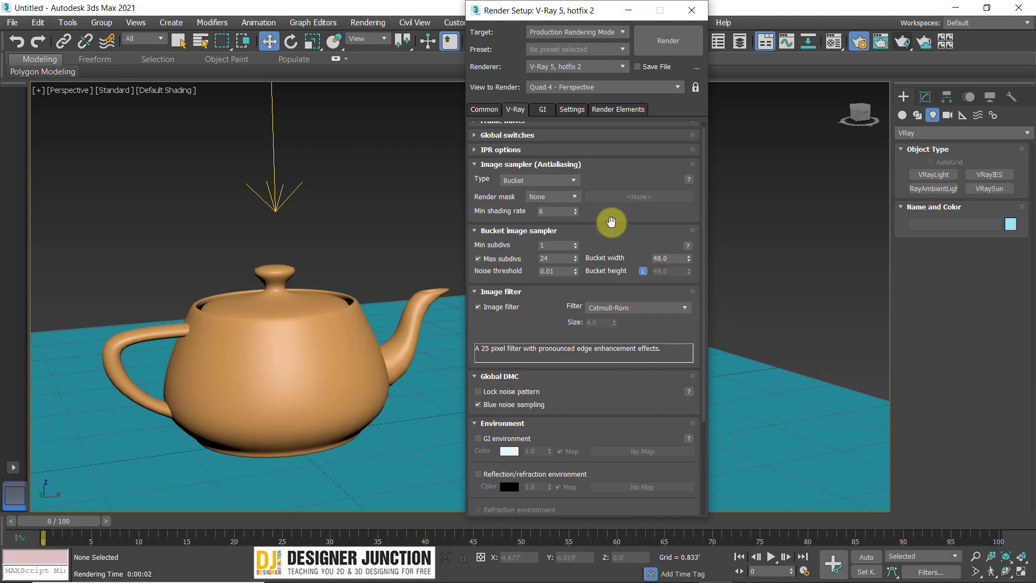
pyautogui.moveTo(612, 270); pyautogui.dragTo(642, 383)
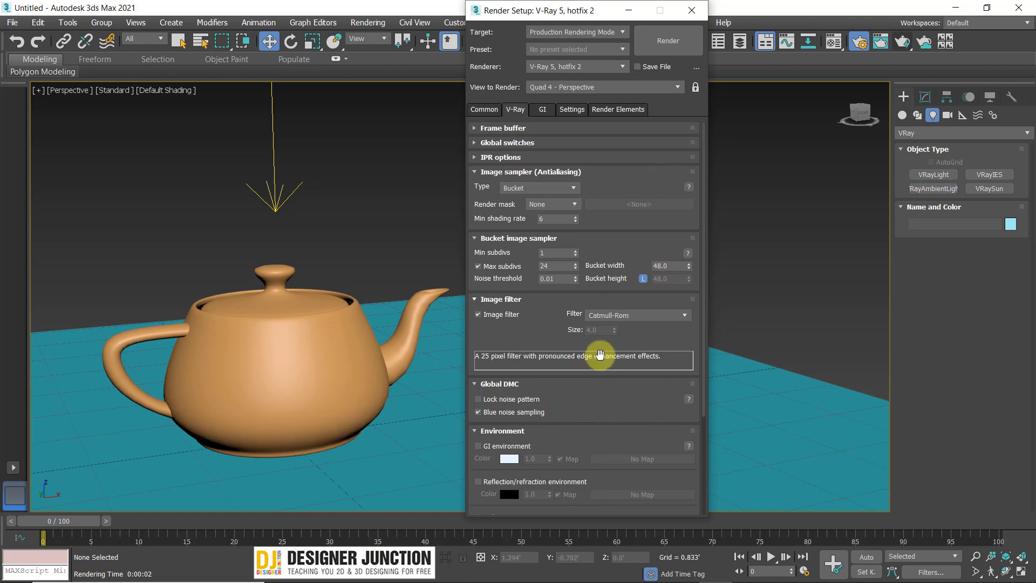
# Check the irradiance map and light cache settings, including the light cache subdivs, and collapse the Light cache section.
pyautogui.click(542, 109)
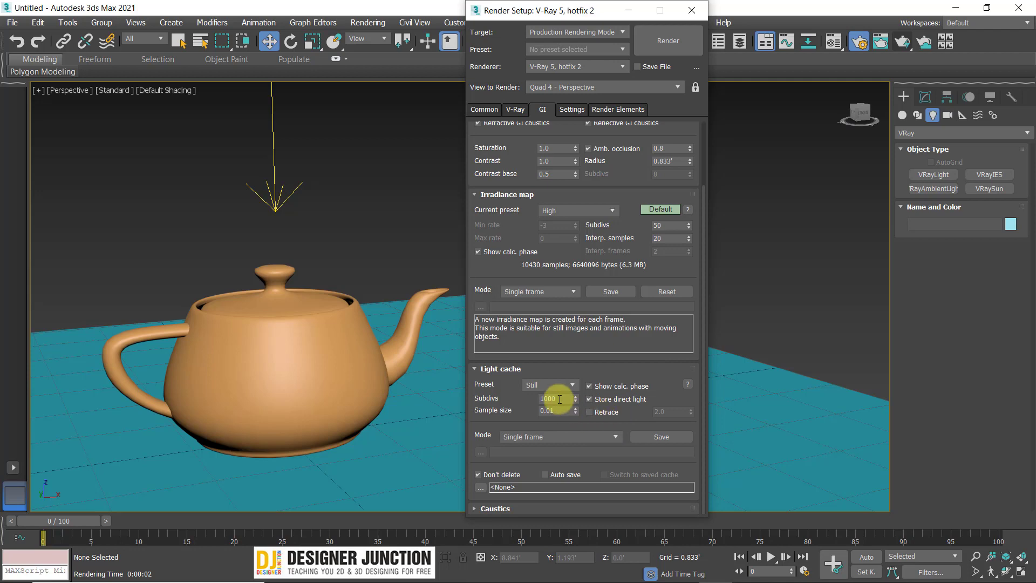
pyautogui.doubleClick(552, 398)
pyautogui.click(663, 372)
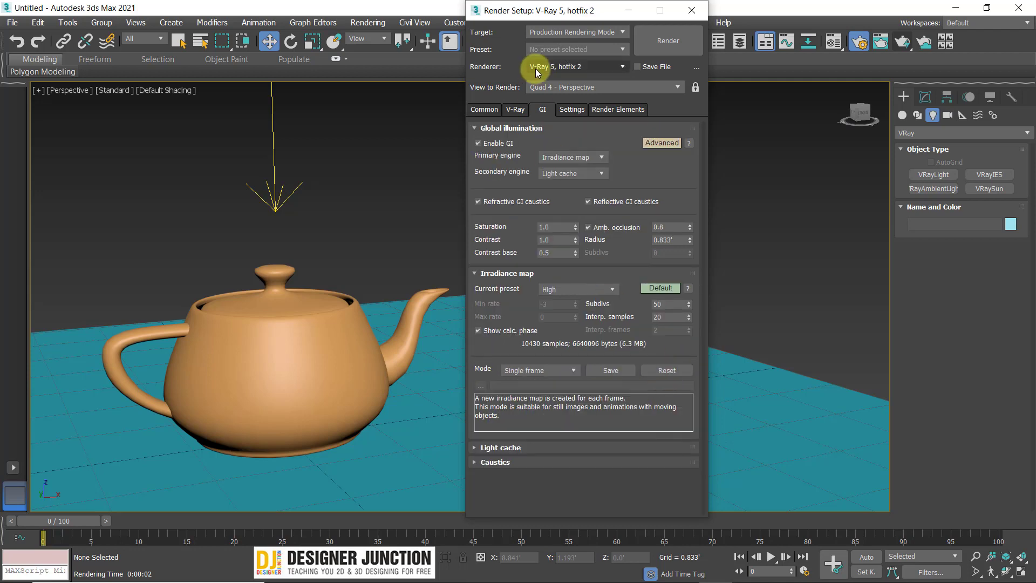
pyautogui.moveTo(488, 12); pyautogui.dragTo(533, 18)
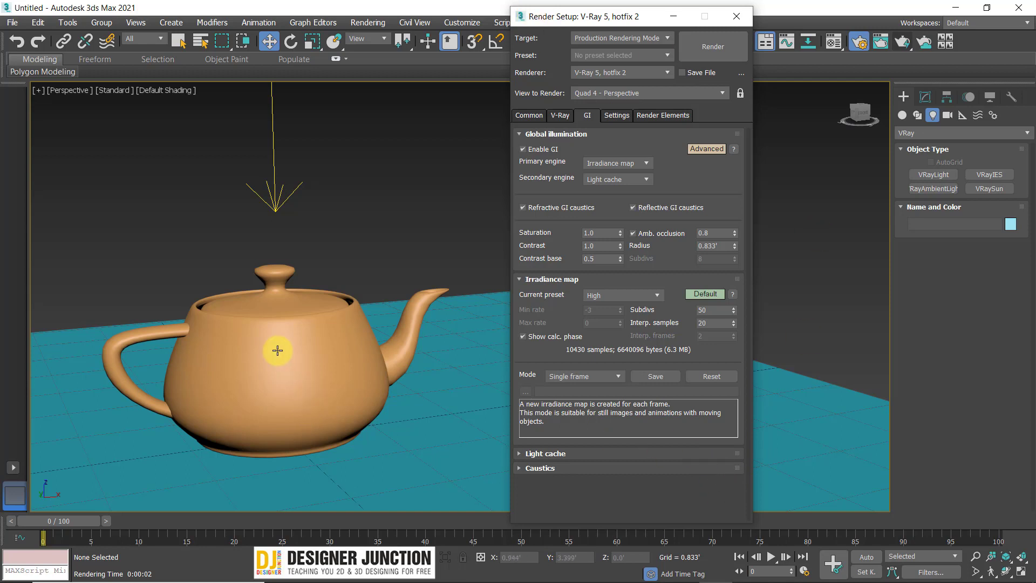
pyautogui.moveTo(276, 347); pyautogui.dragTo(335, 277, button='middle')
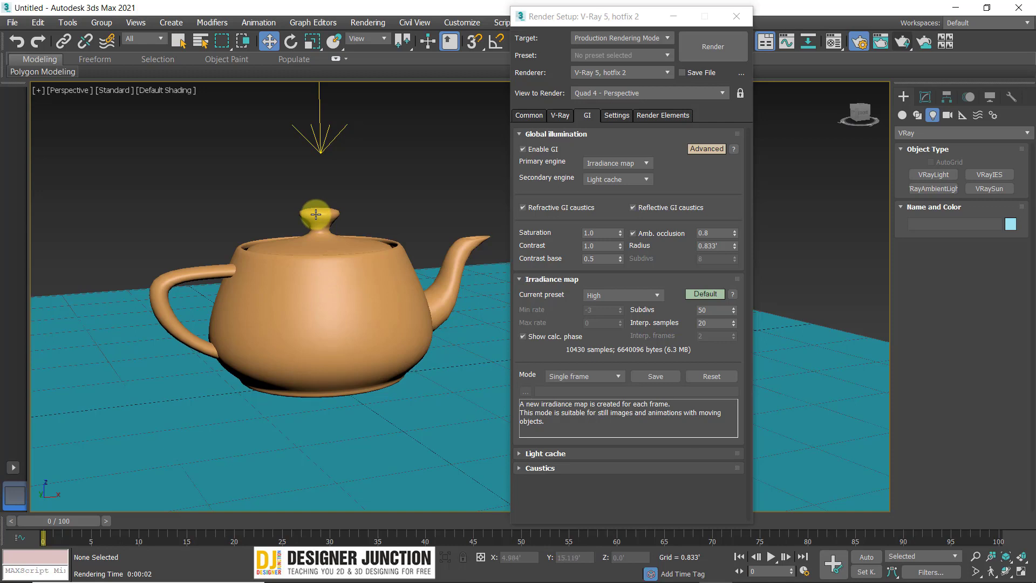